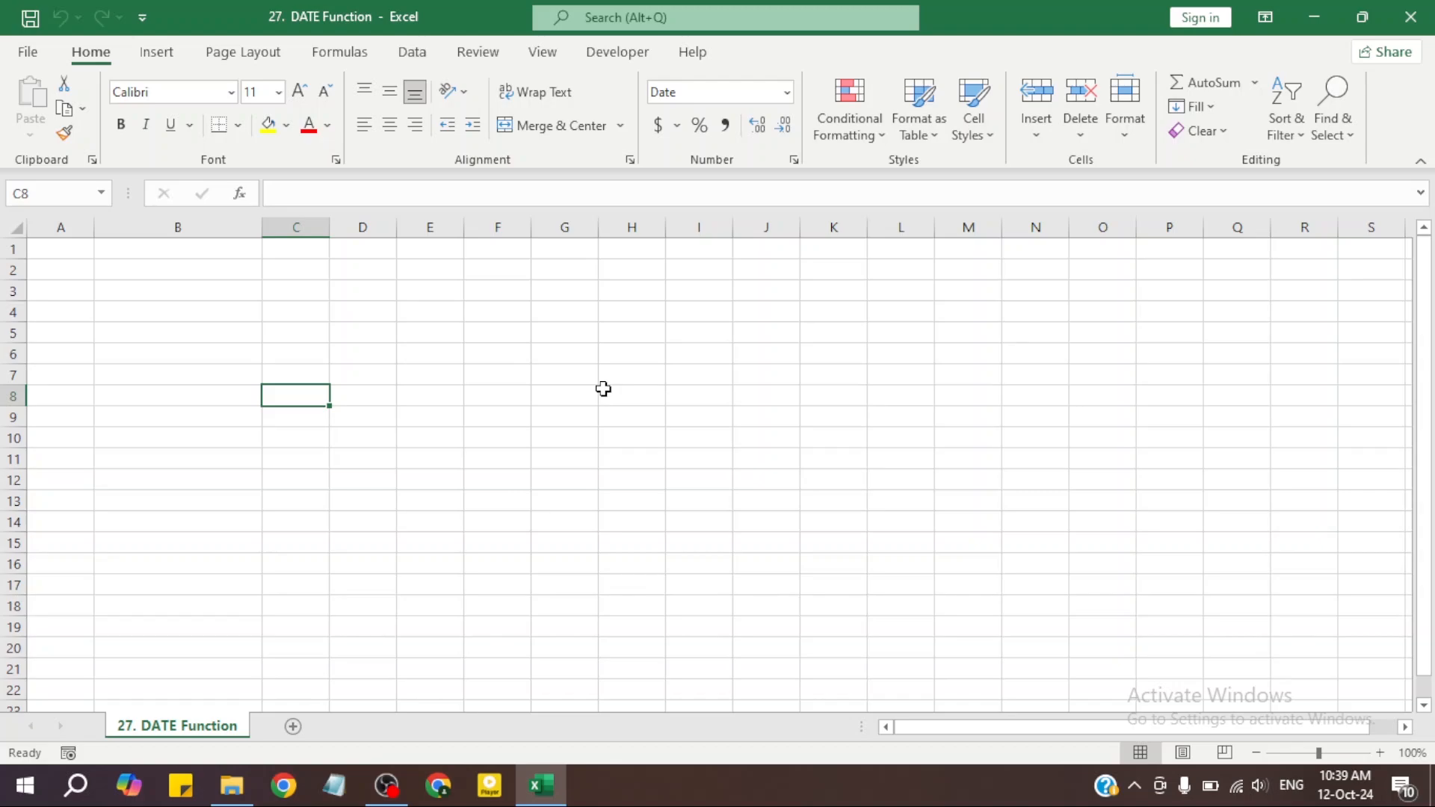
left_click(384, 379)
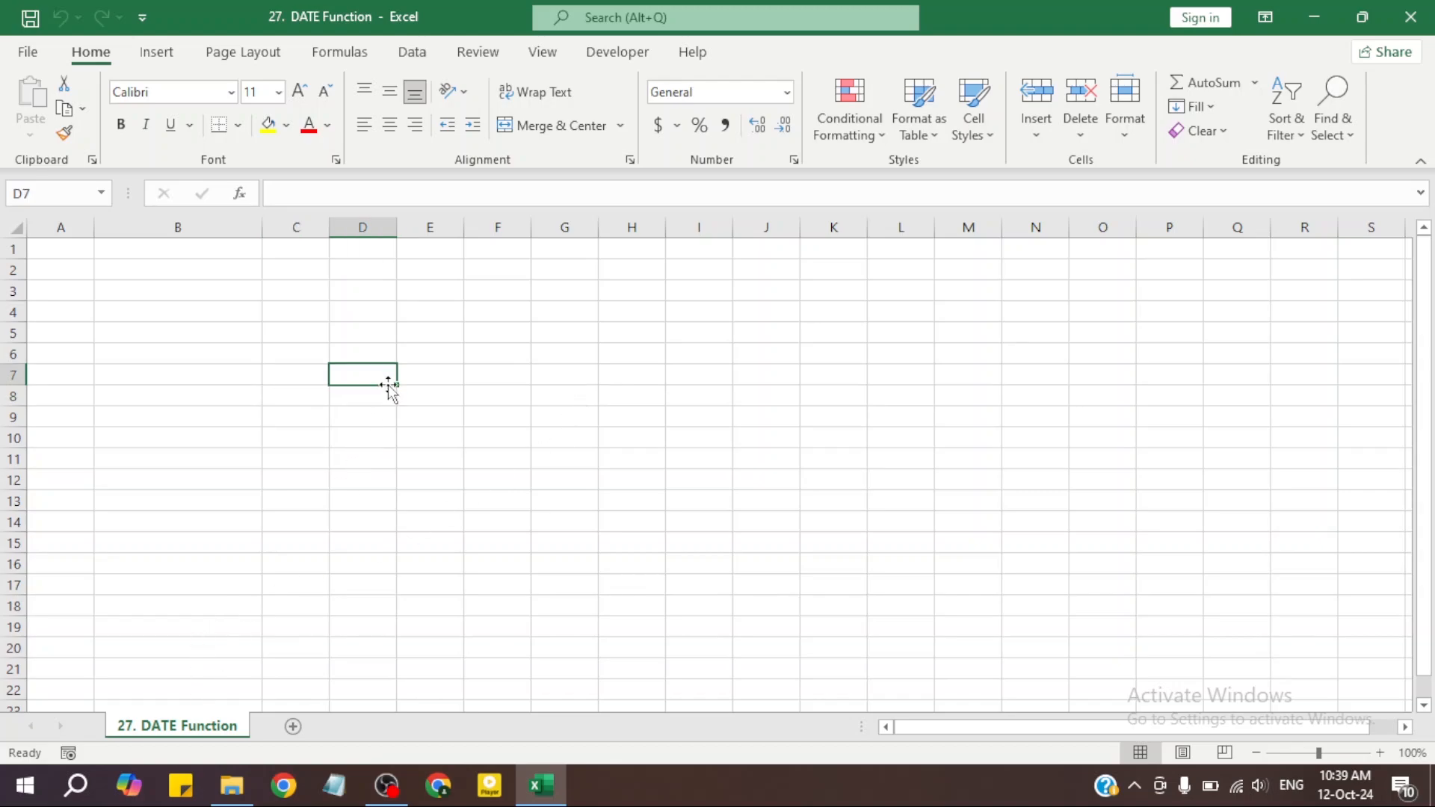
left_click(290, 375)
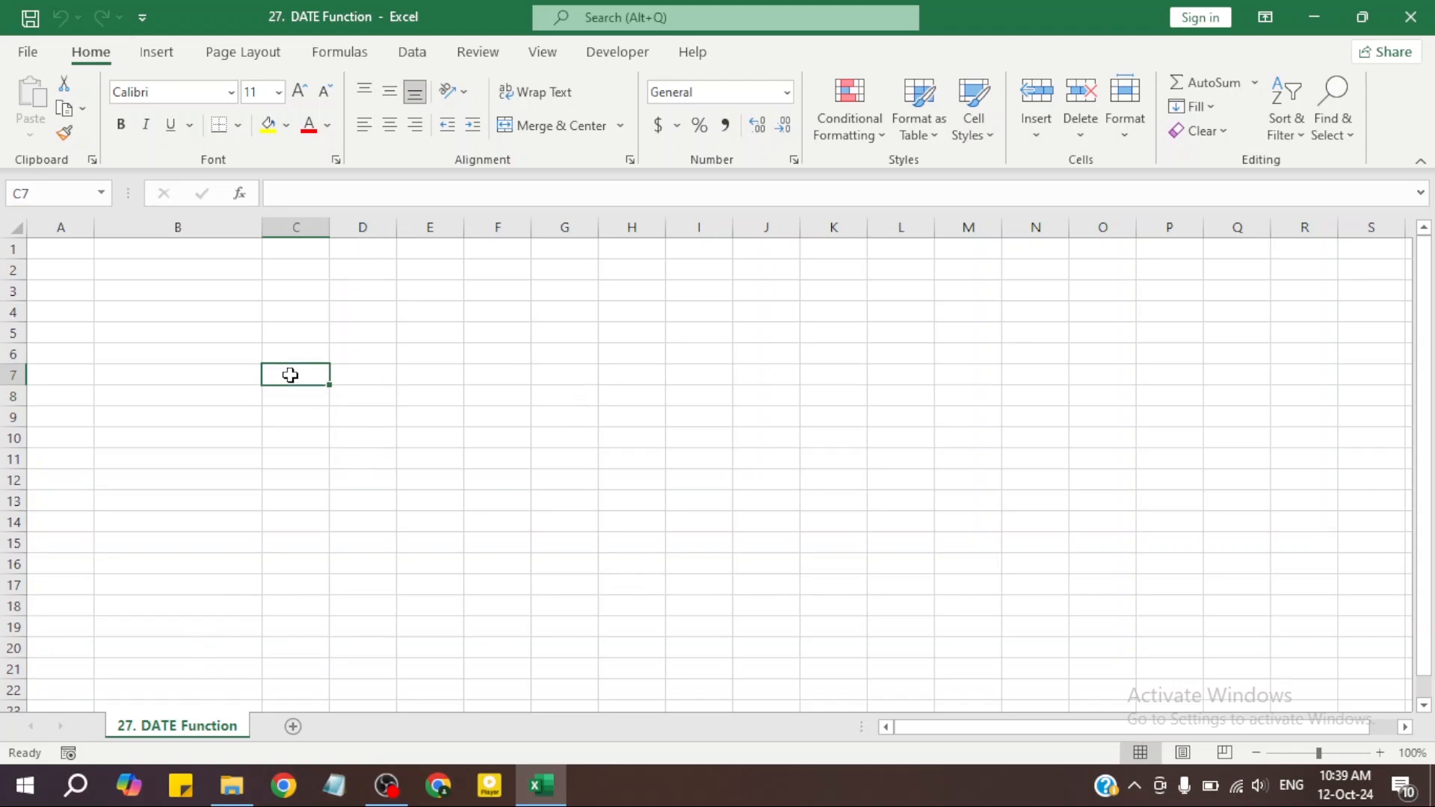
left_click(225, 357)
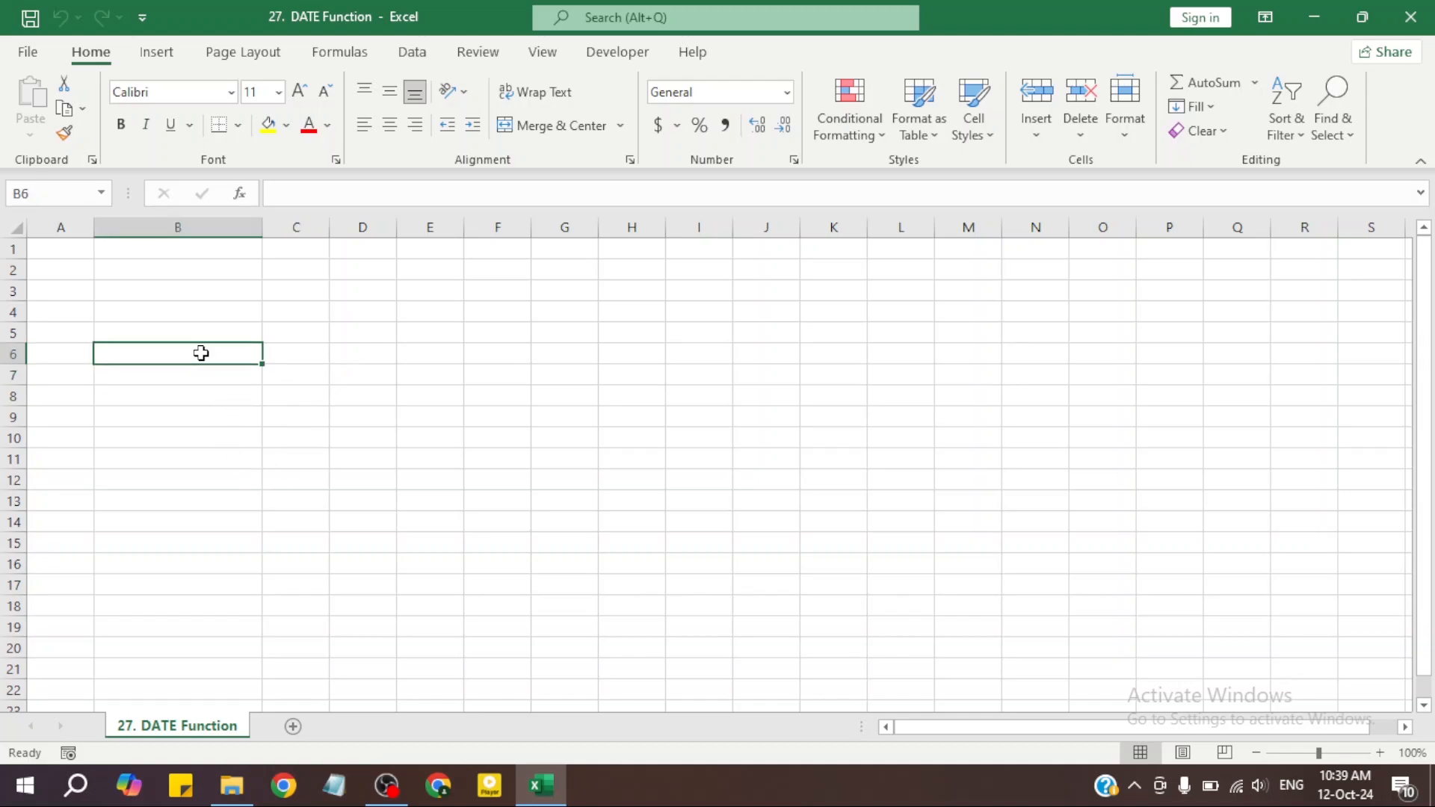
Enter the first date's parts 2015, 25 and 09 down cells D6 to D8.
left_click(350, 353)
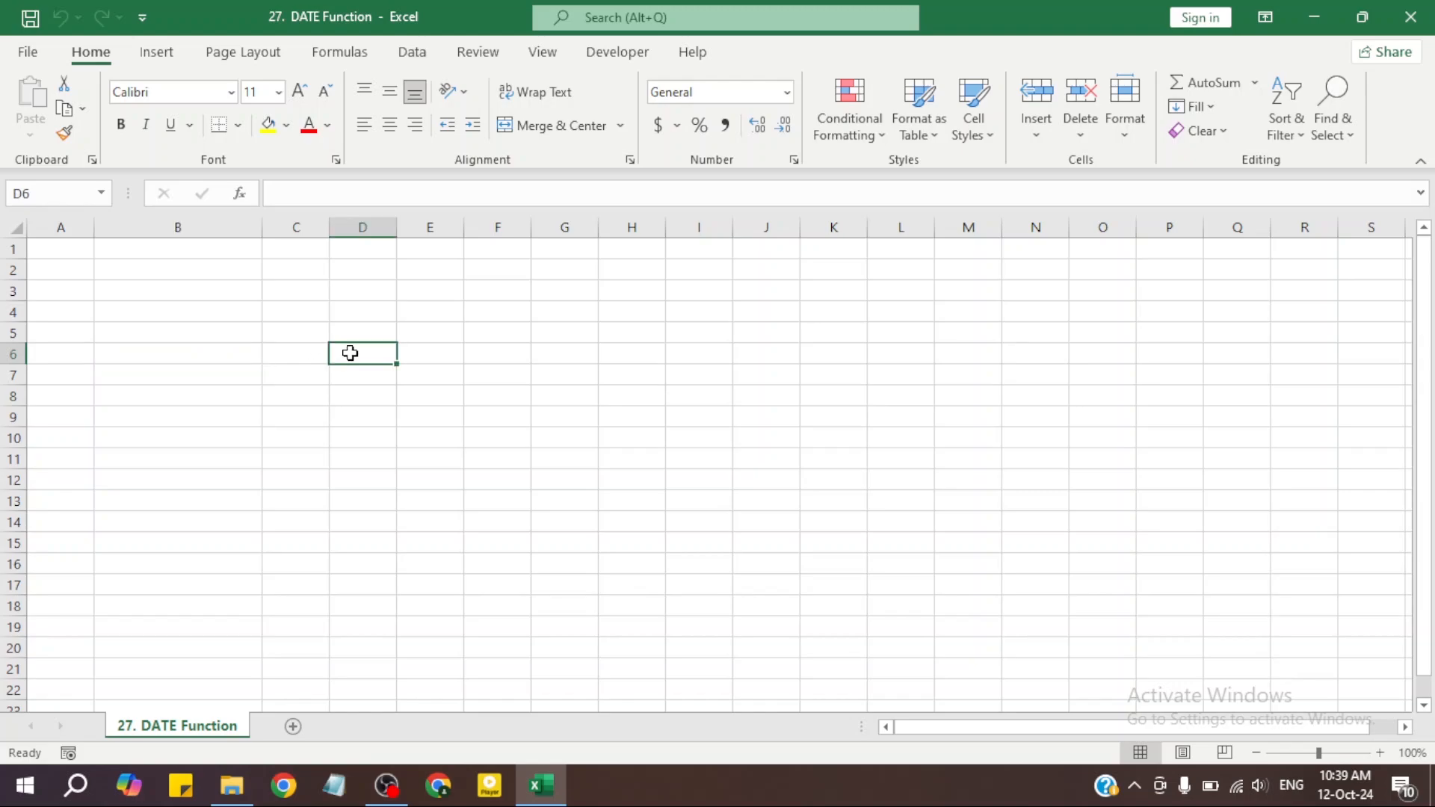
type("2015")
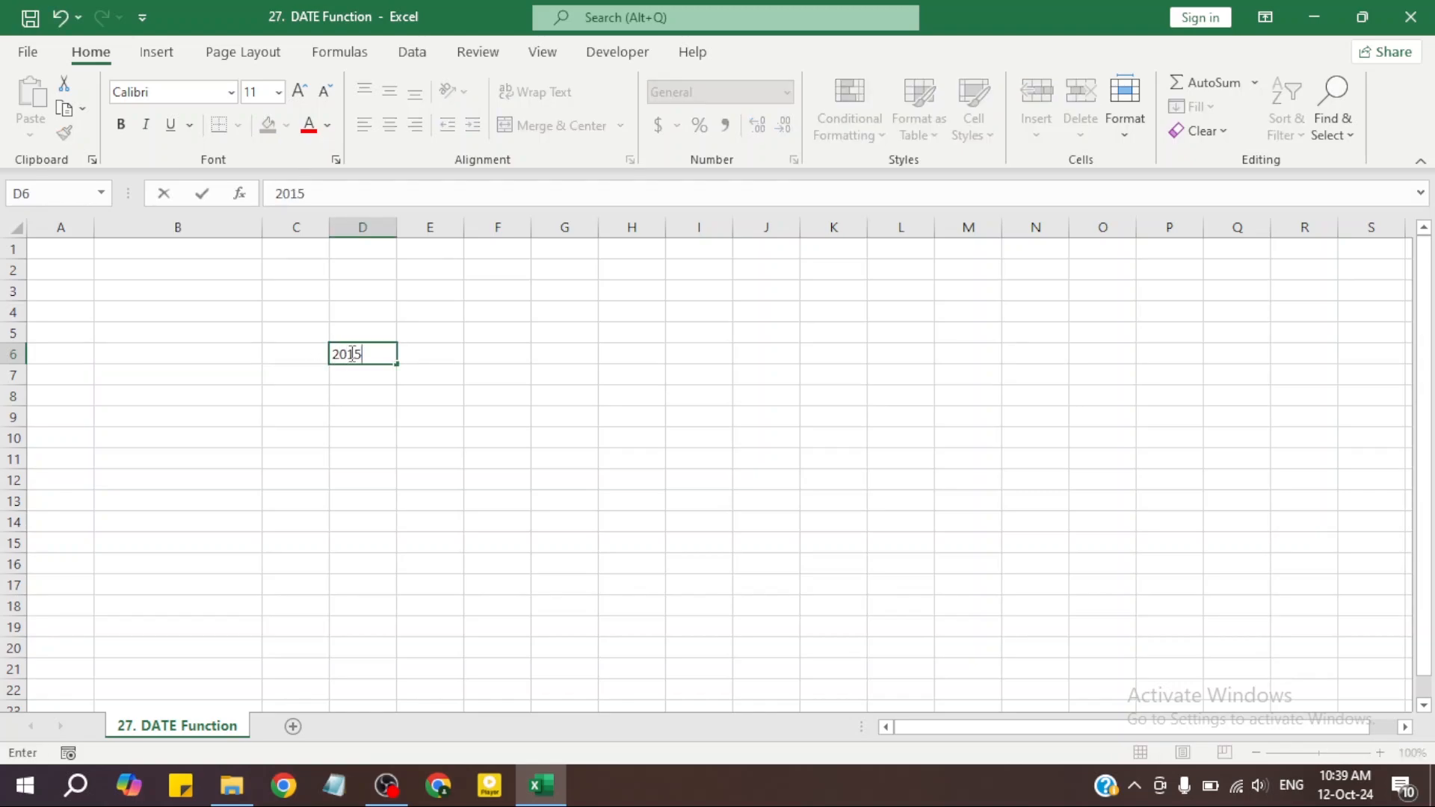
key("Return")
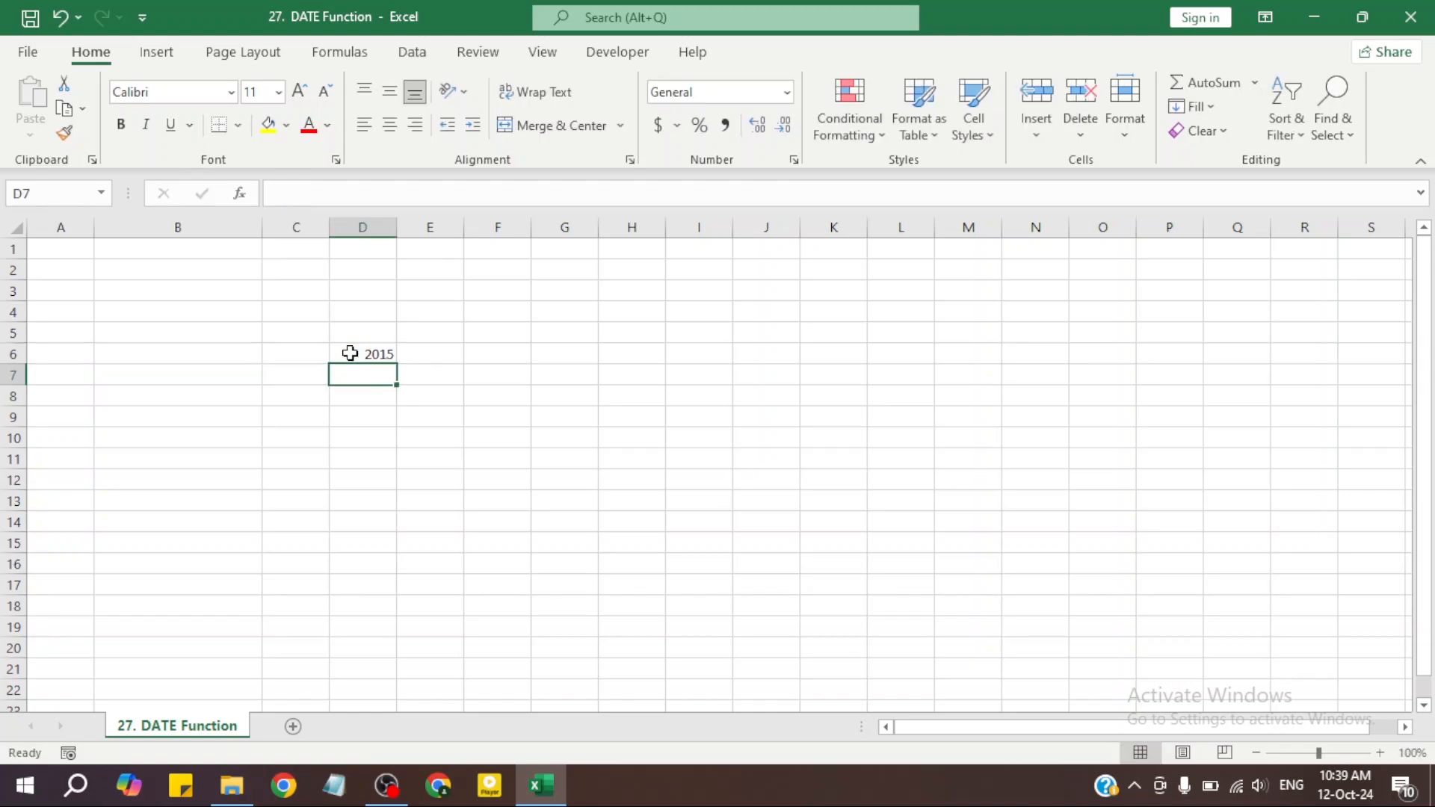
type("25")
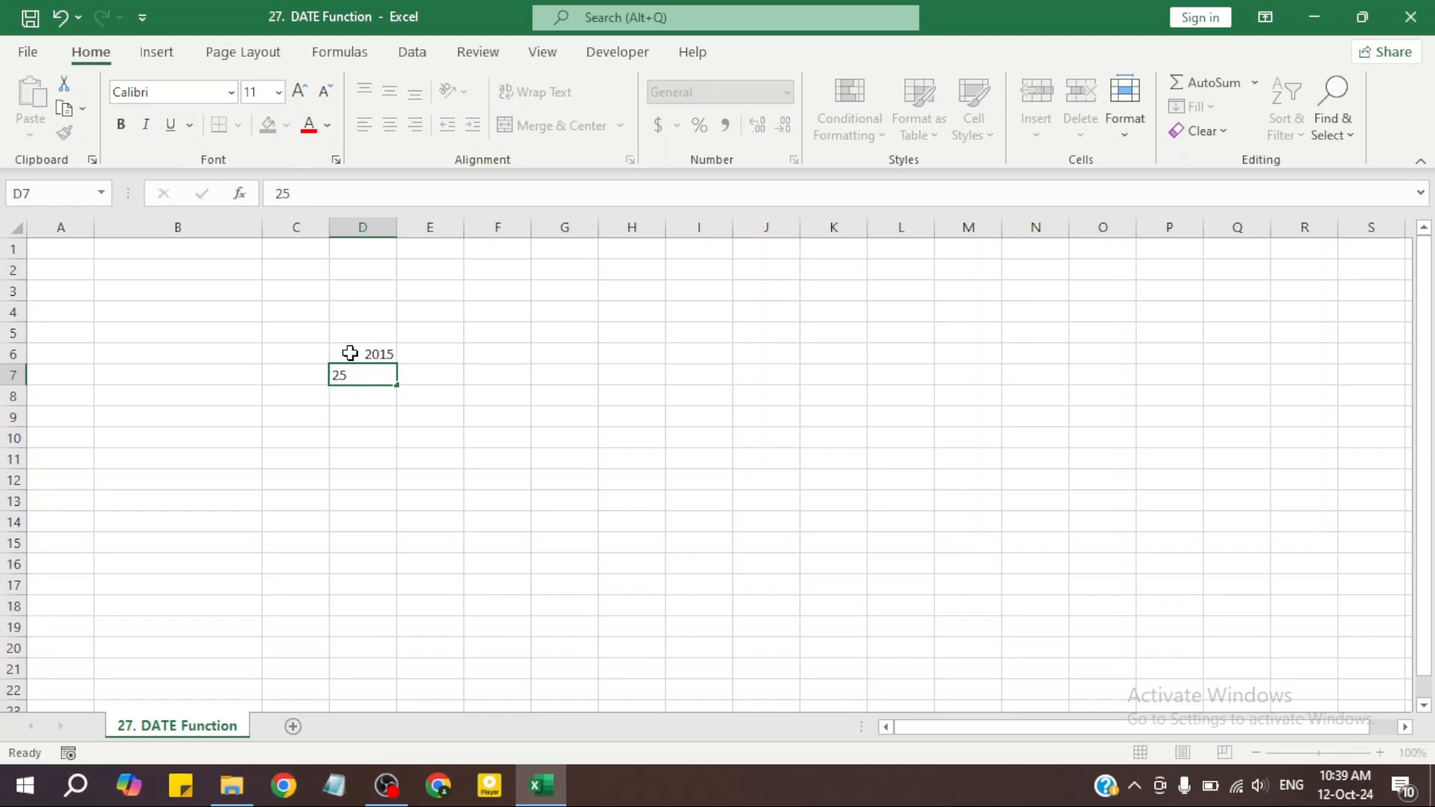
key("Return")
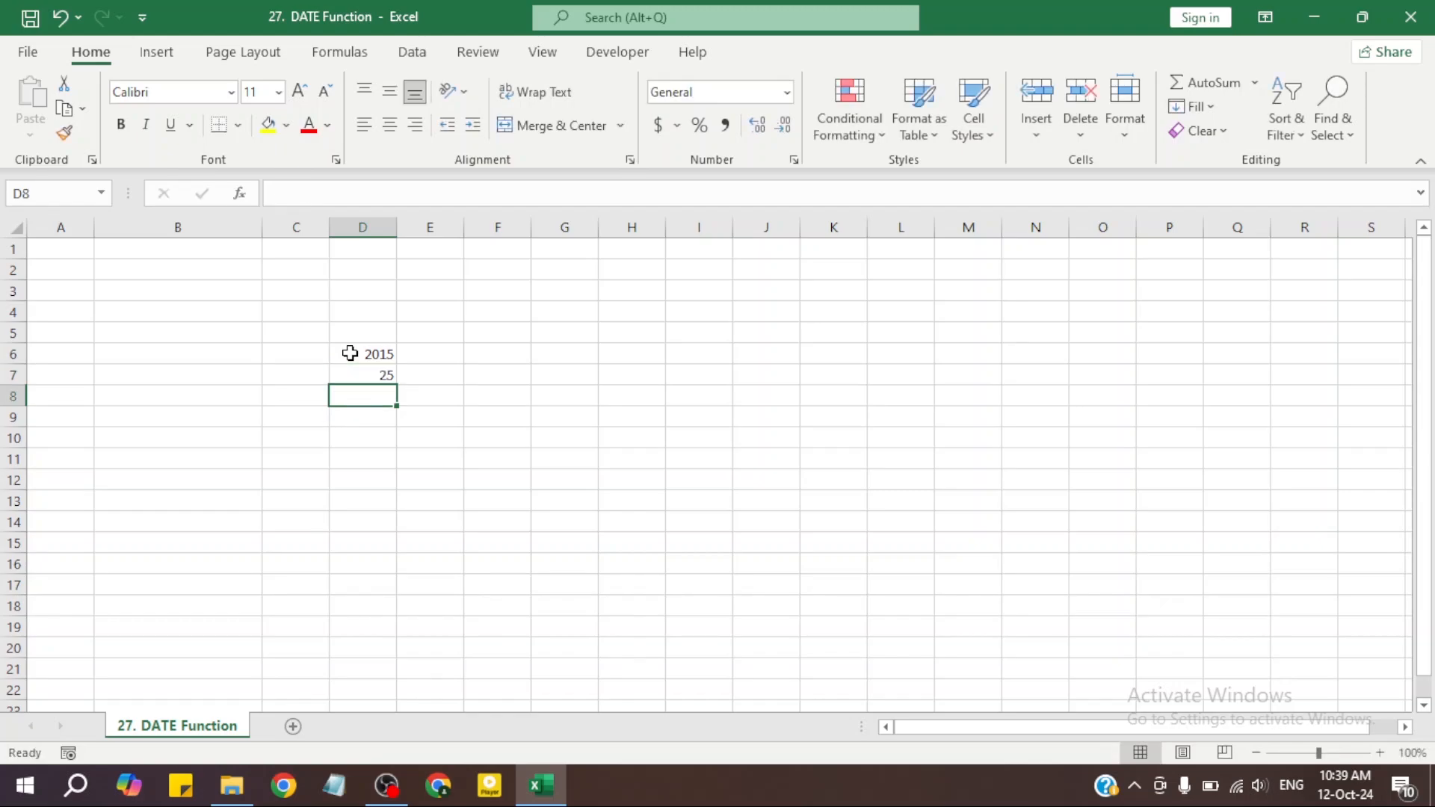
type("09")
key("Return")
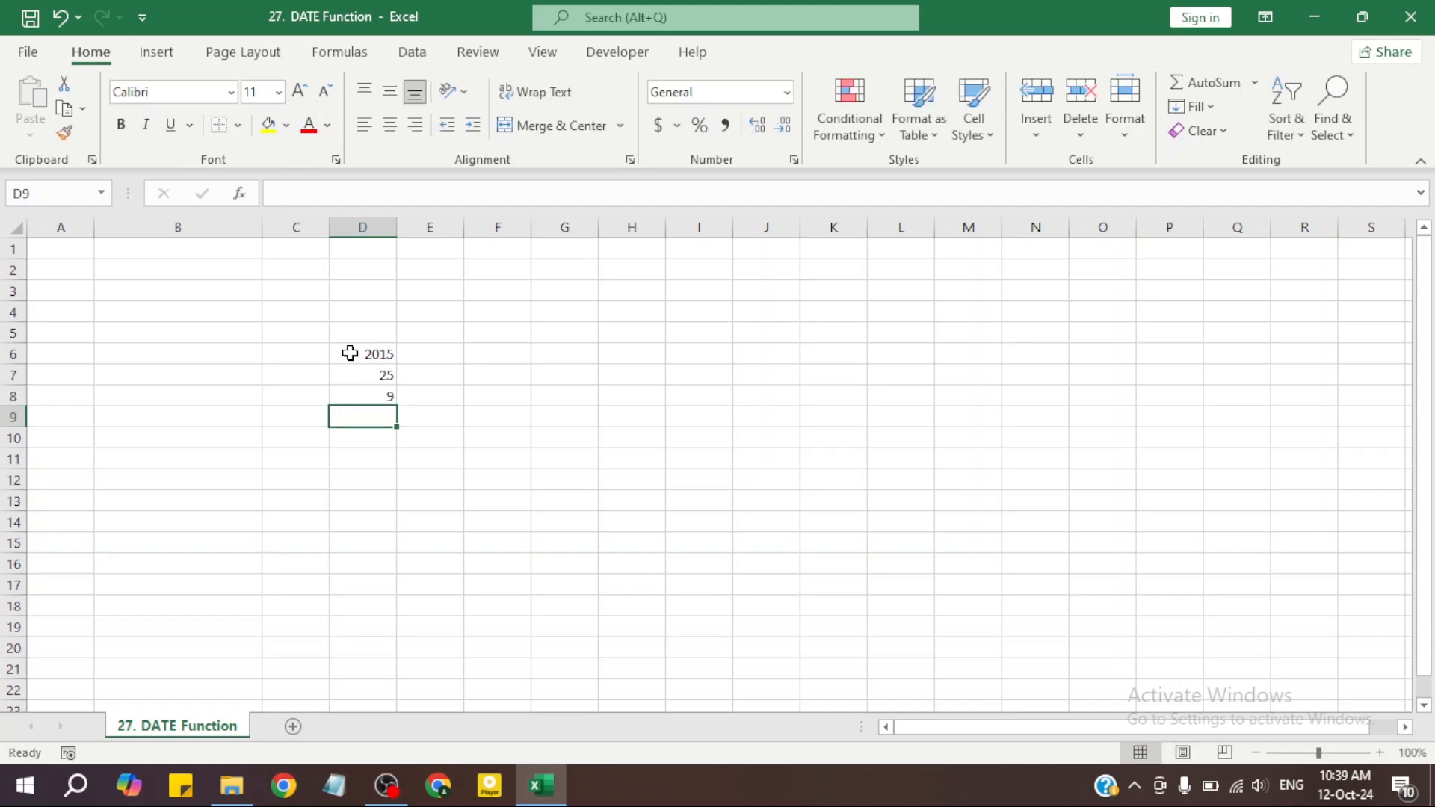
left_click(390, 376)
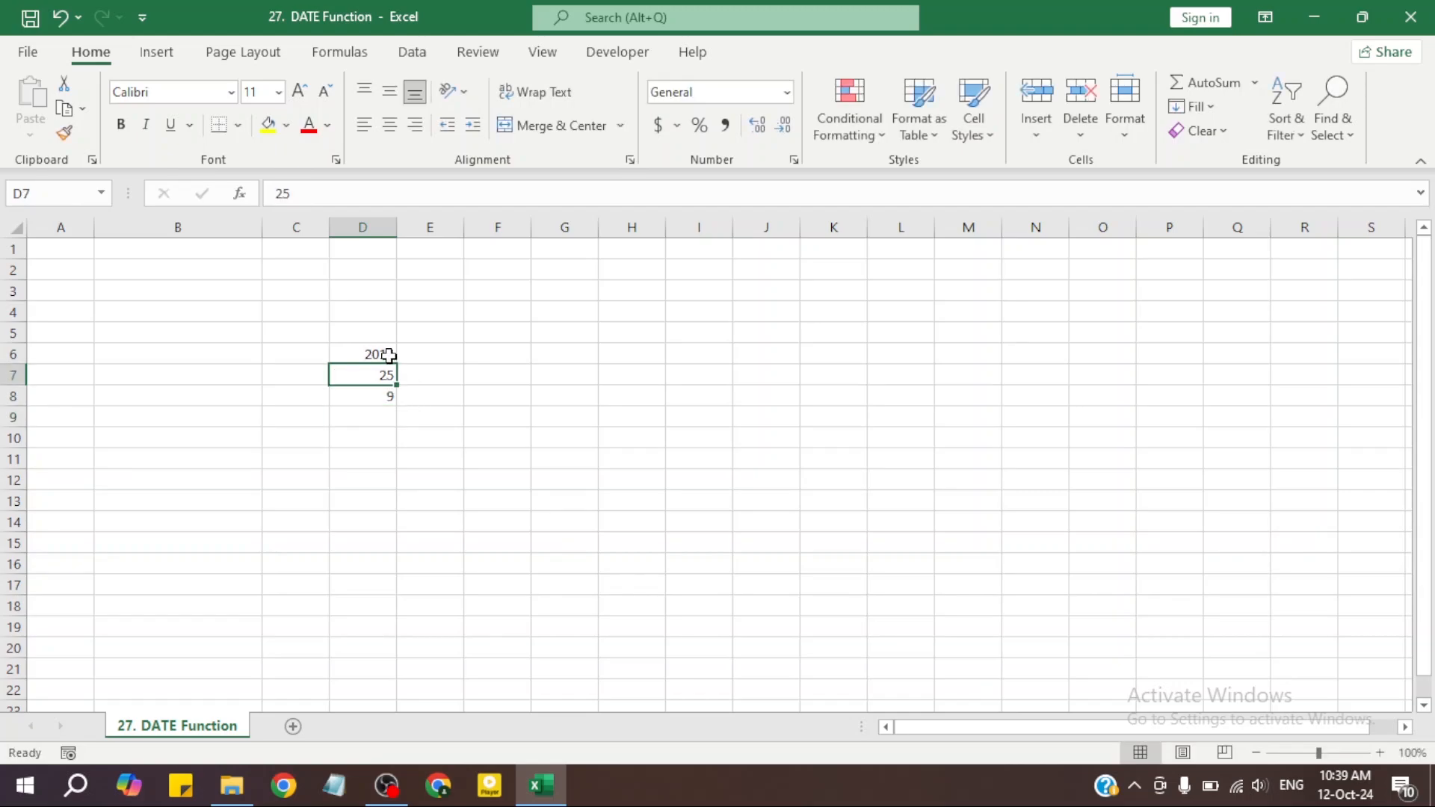
left_click(384, 353)
left_click(384, 394)
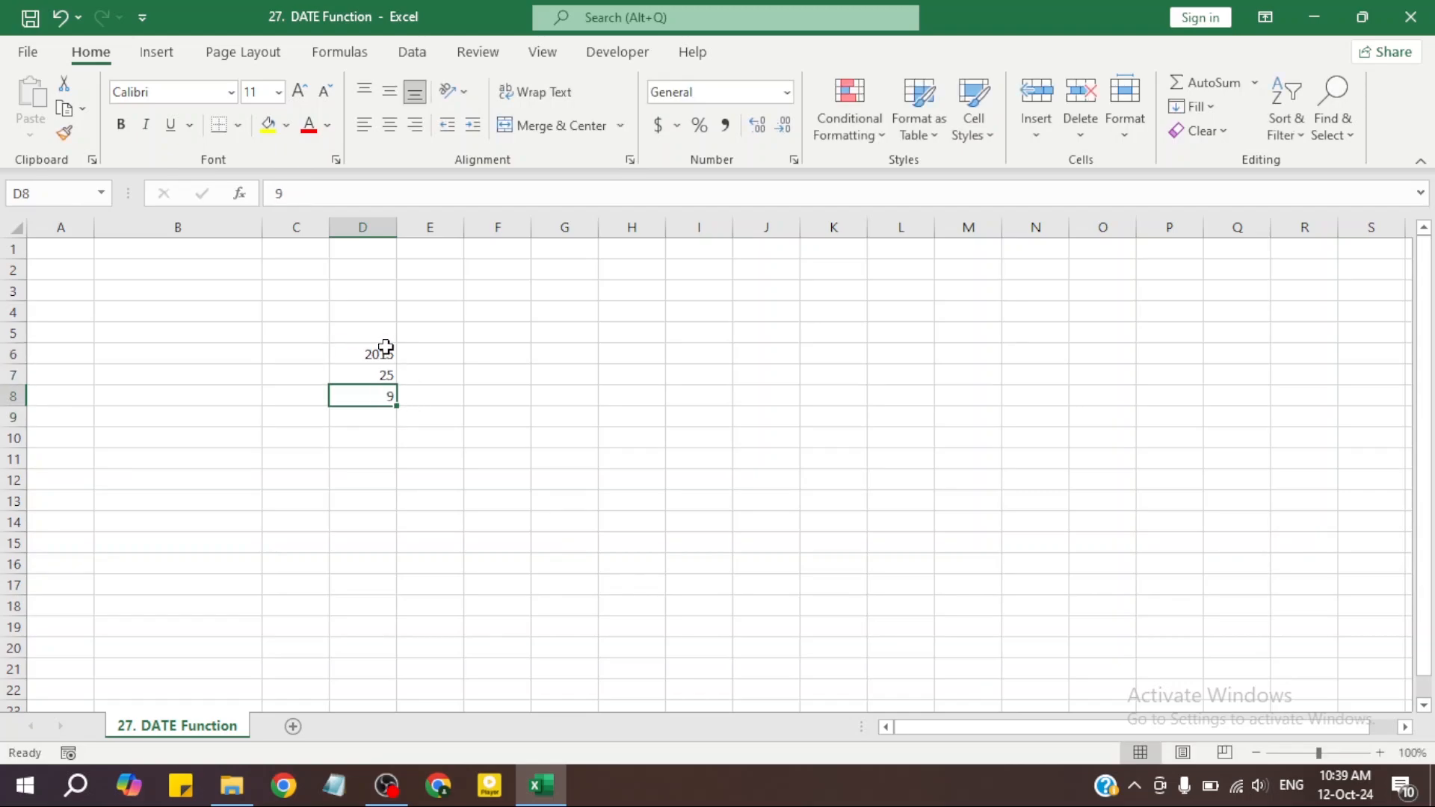
left_click_drag(384, 351, 384, 373)
left_click(375, 416)
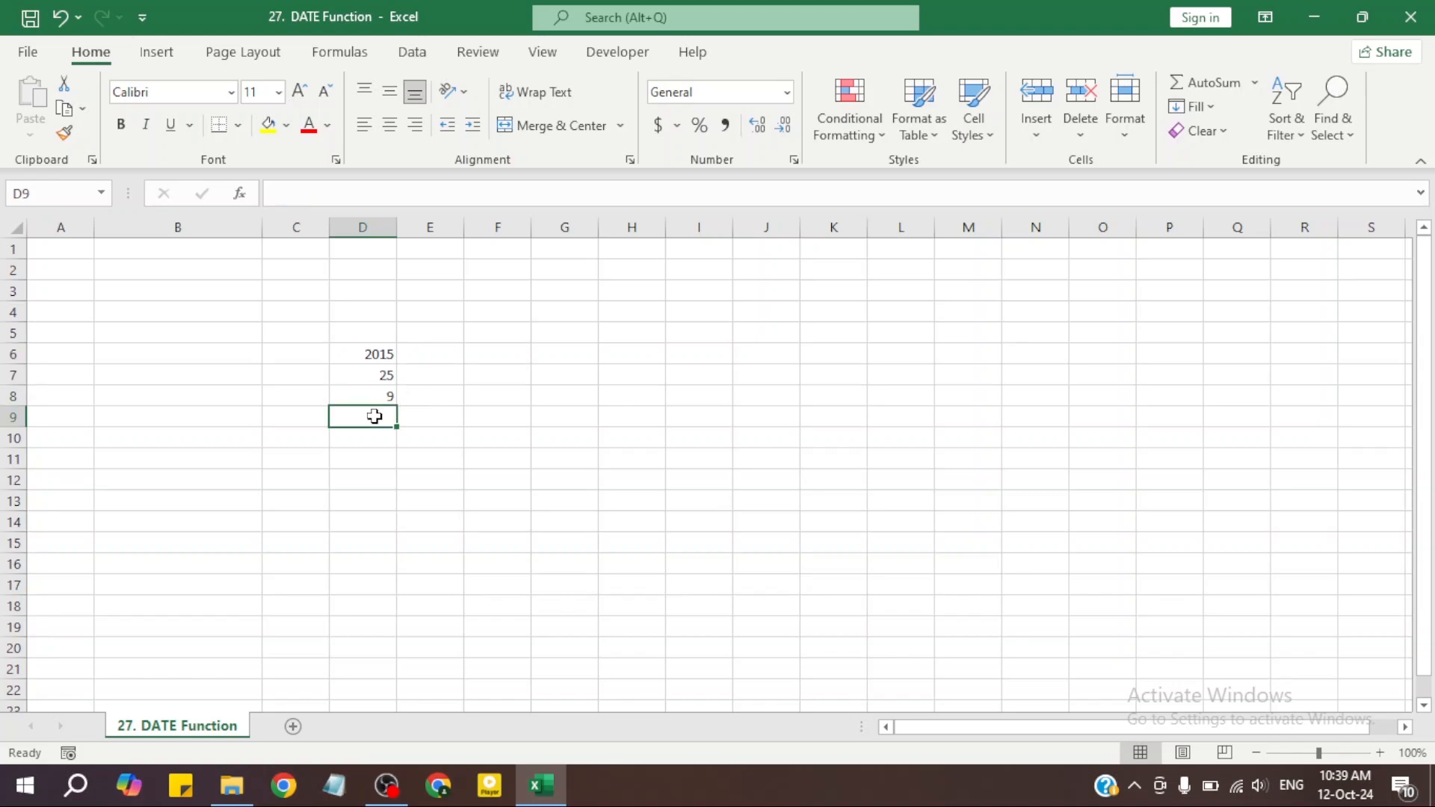
Enter the second date's parts 1971, 12 and 16 down cells E6 to E8.
left_click(438, 361)
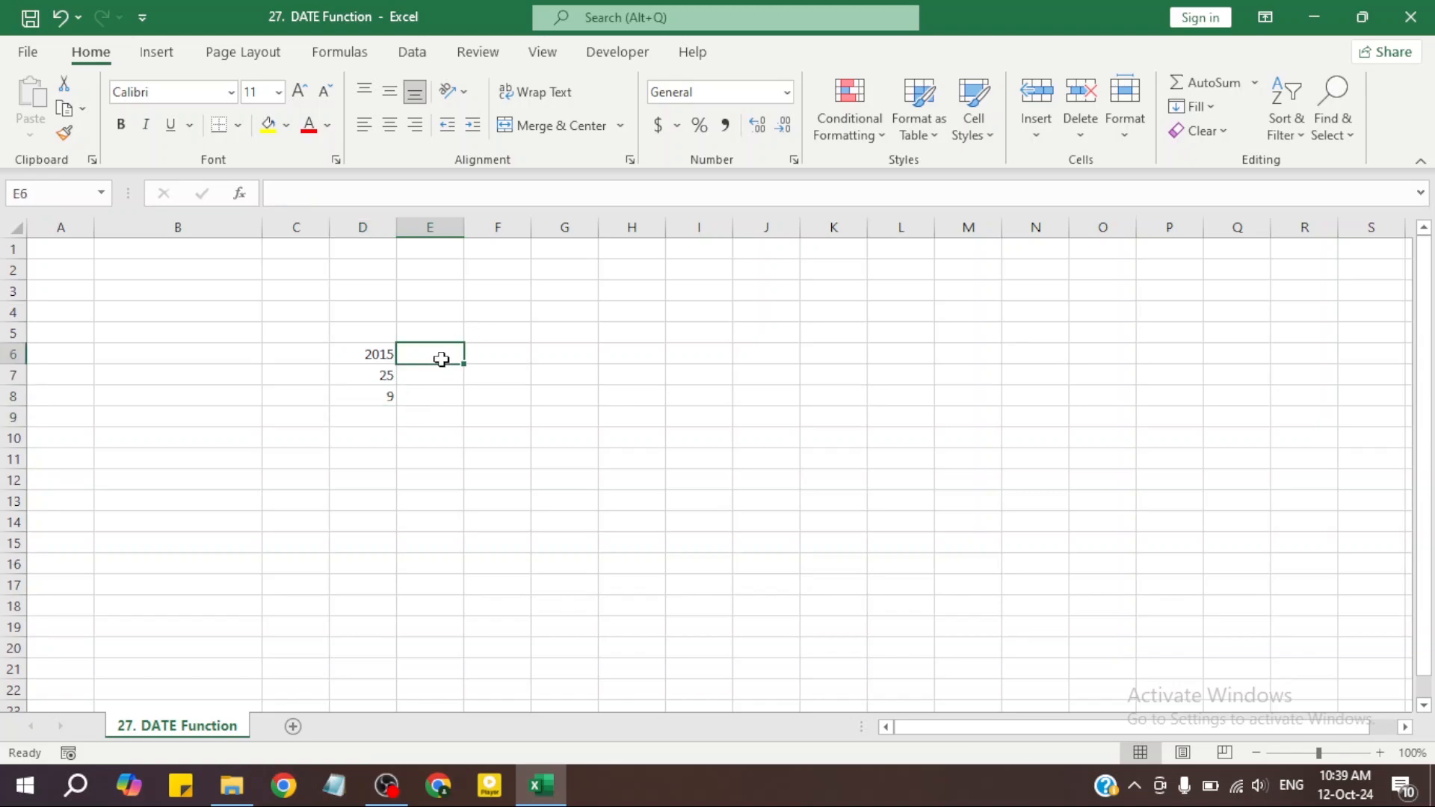
type("1971")
key("Return")
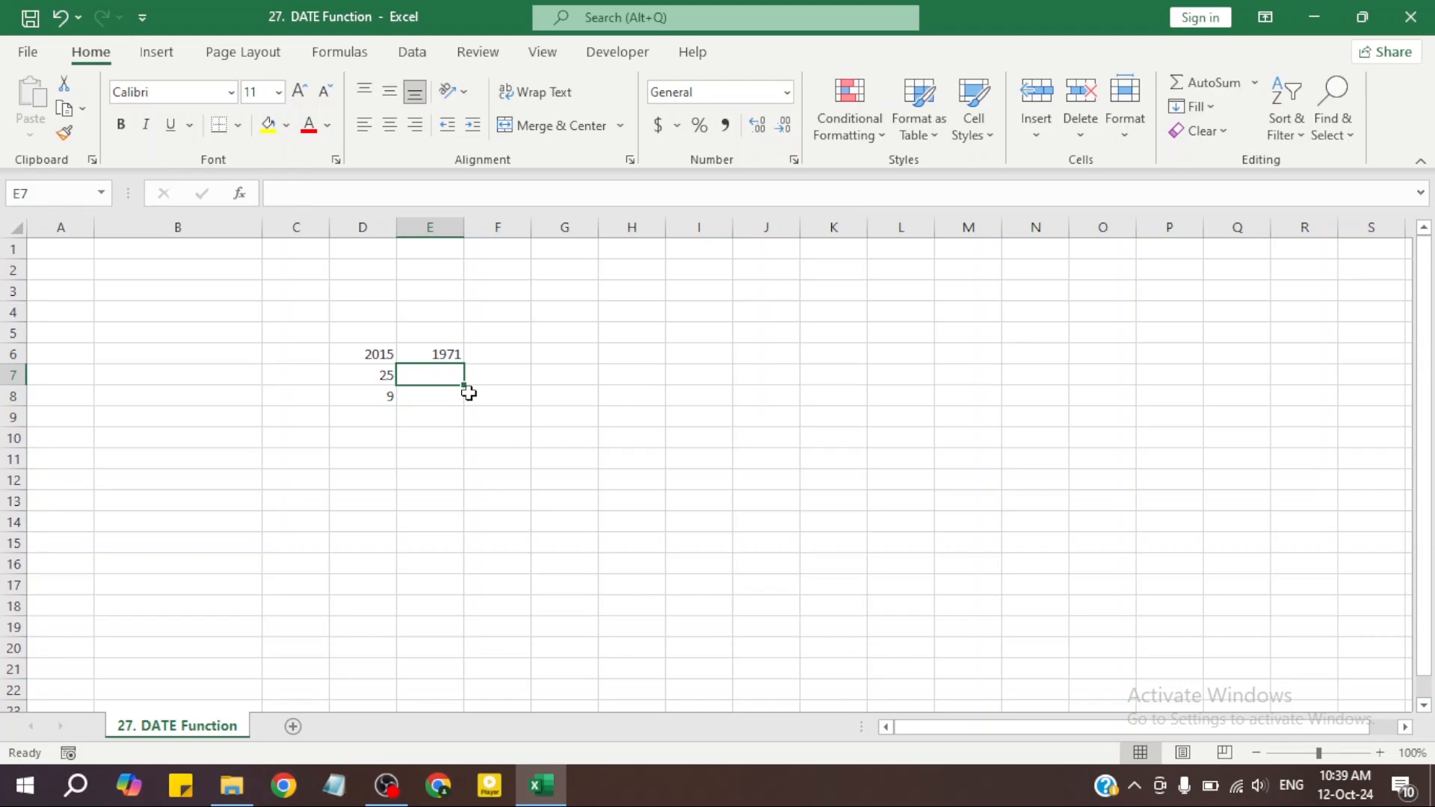
type("12")
key("Return")
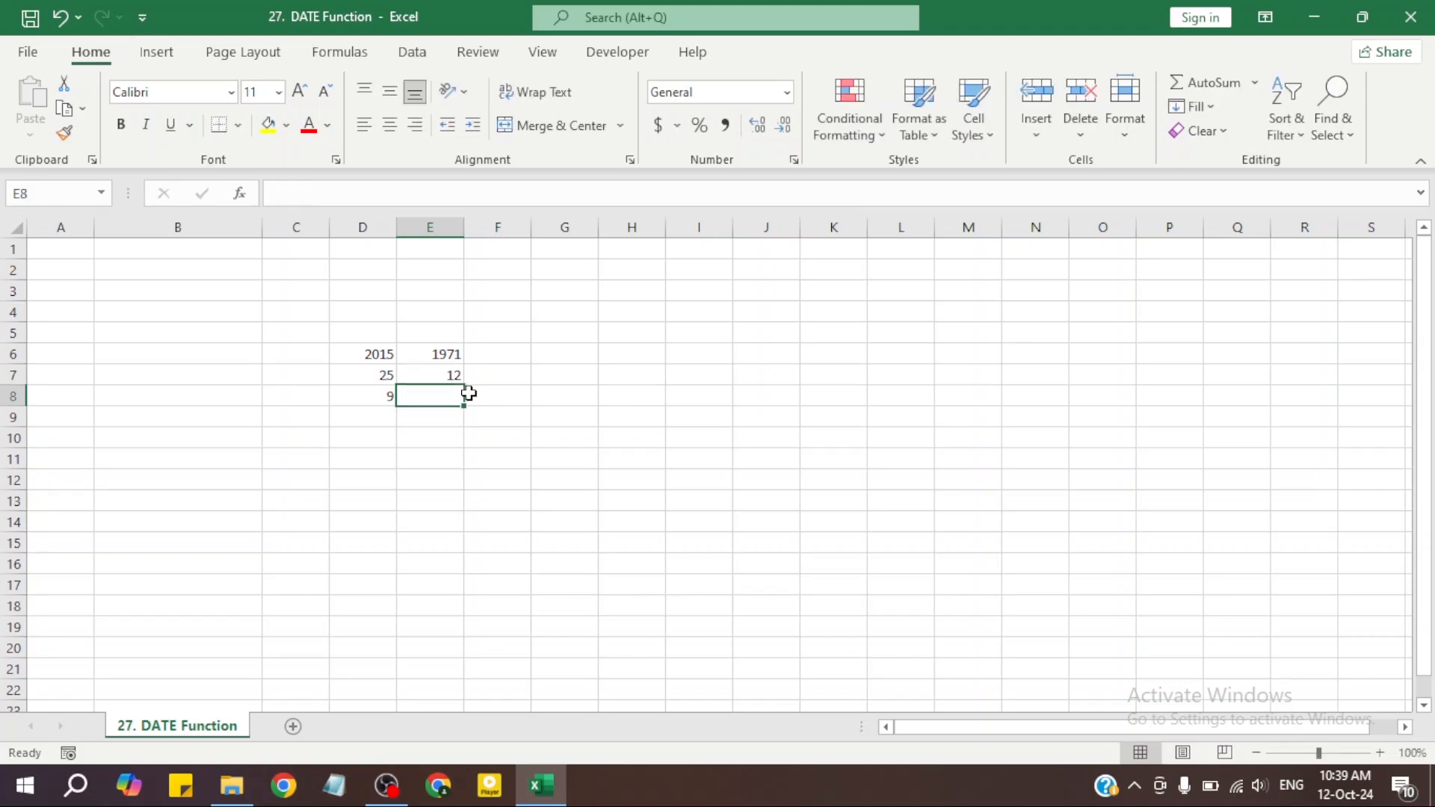
type("16")
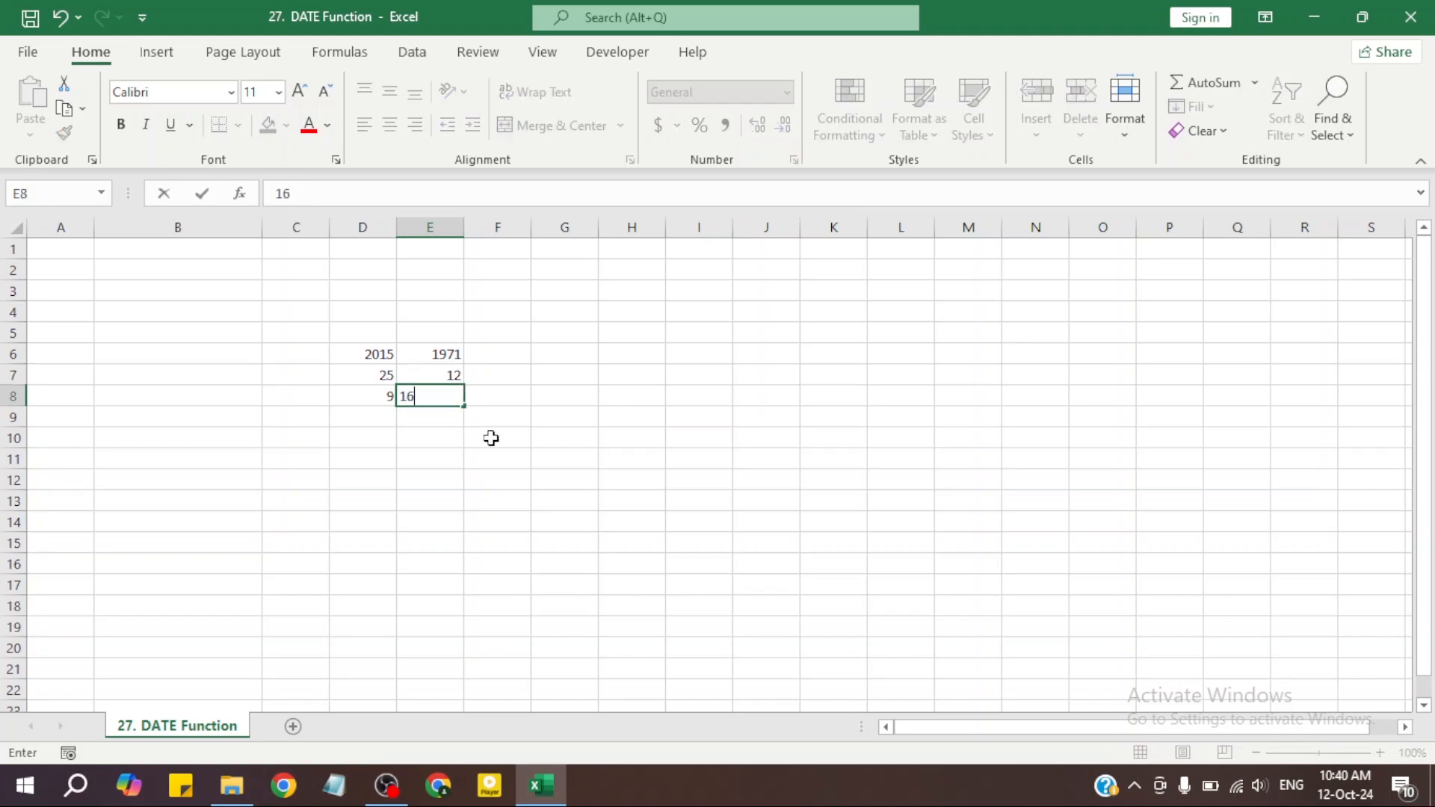
key("Return")
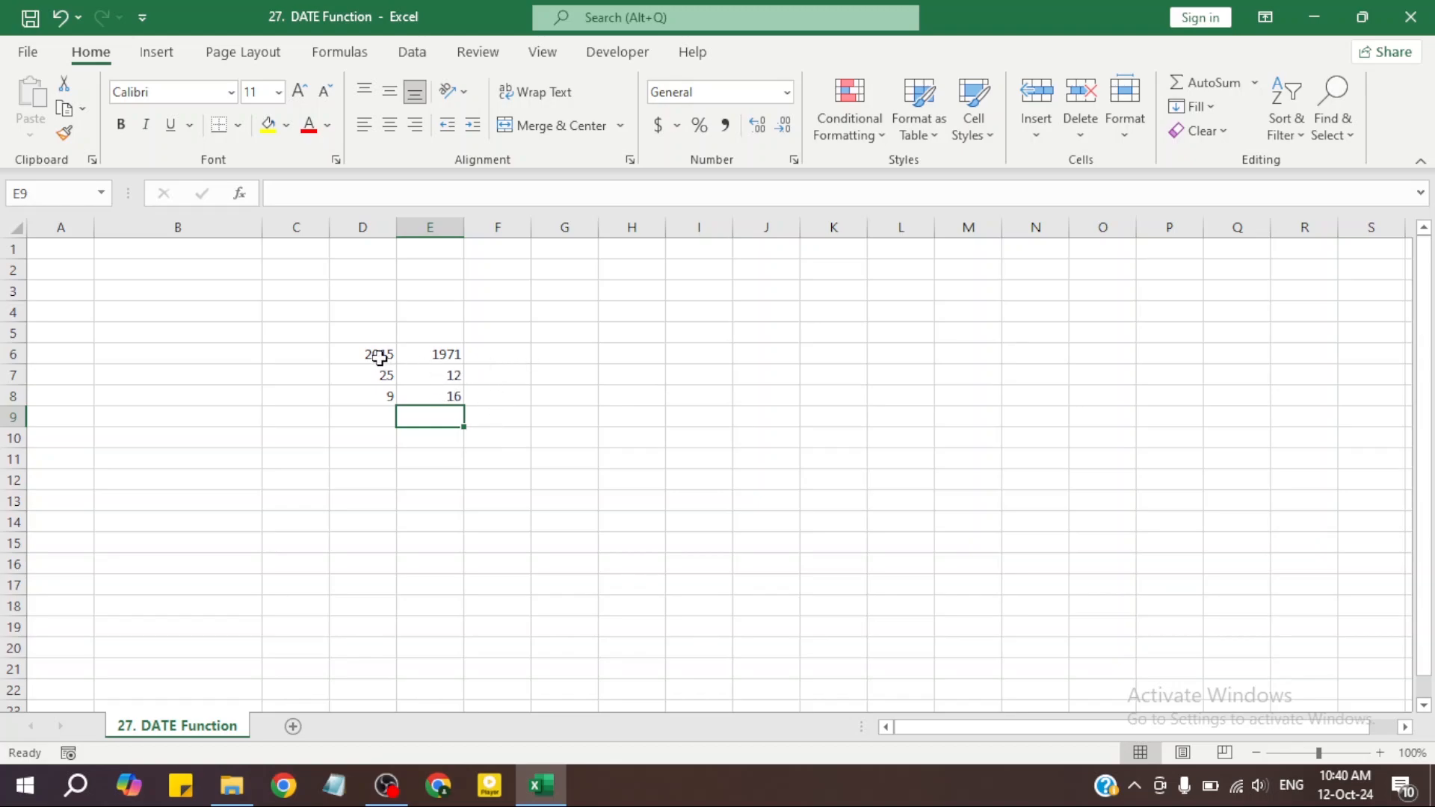
left_click_drag(378, 355, 432, 393)
left_click(474, 458)
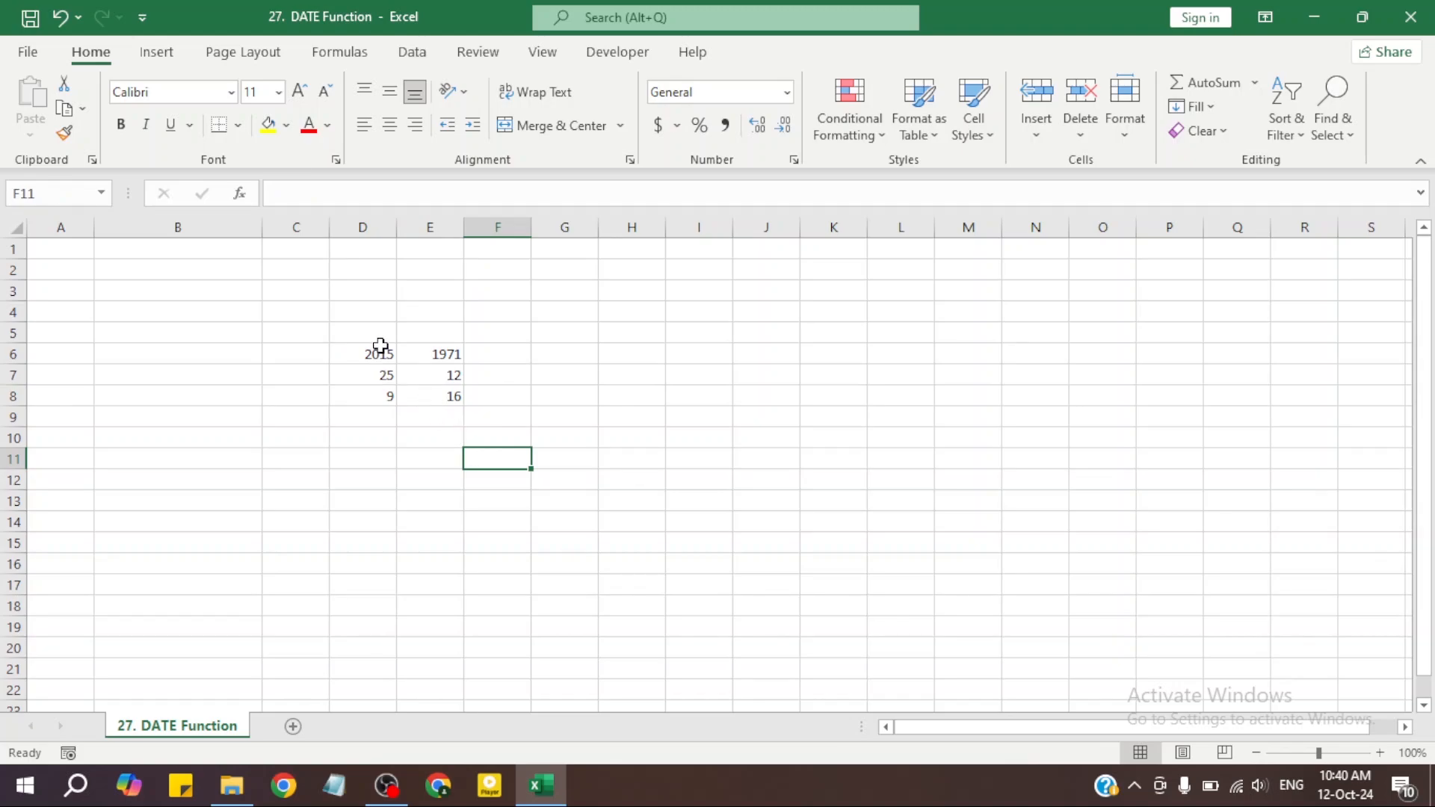
left_click_drag(381, 350, 432, 407)
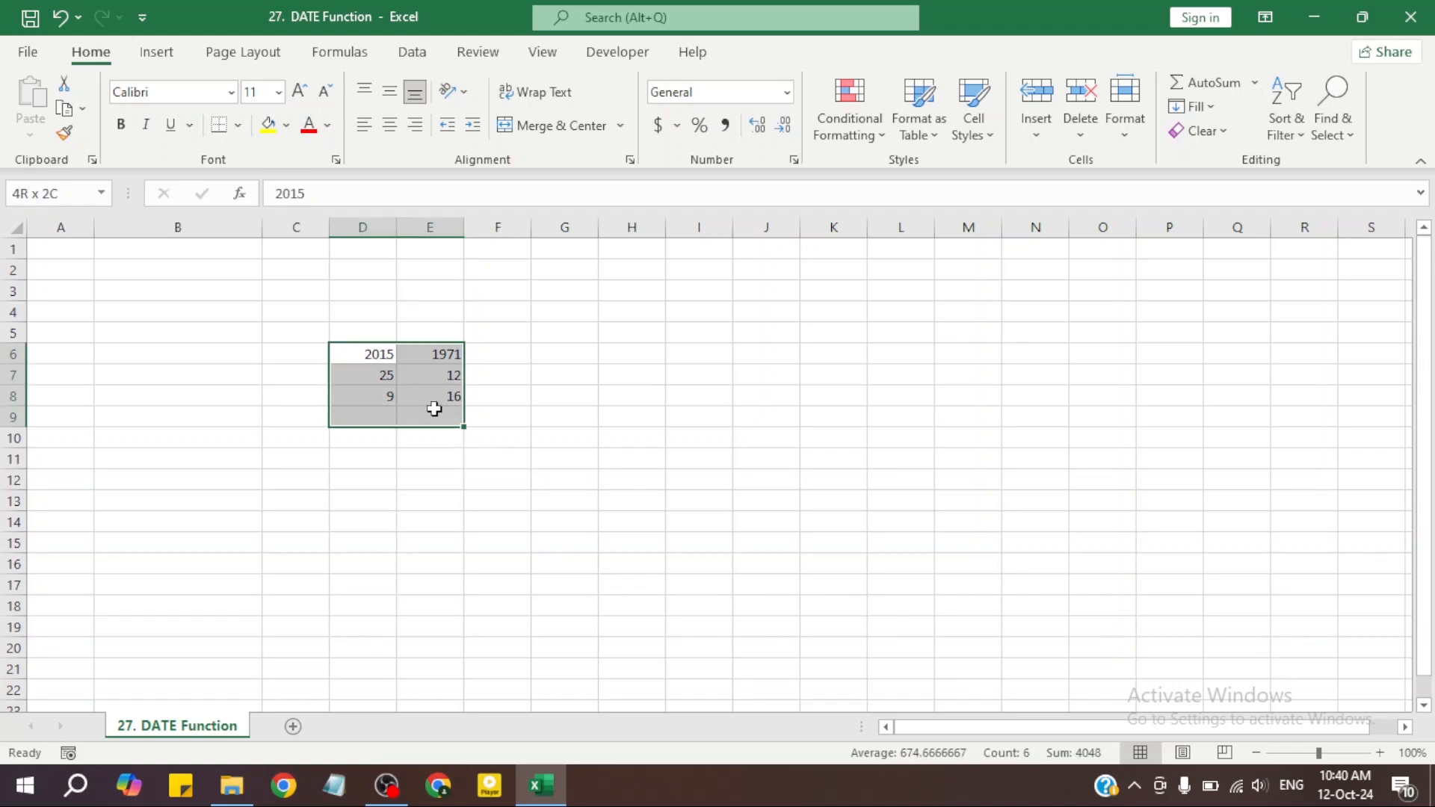
left_click(450, 472)
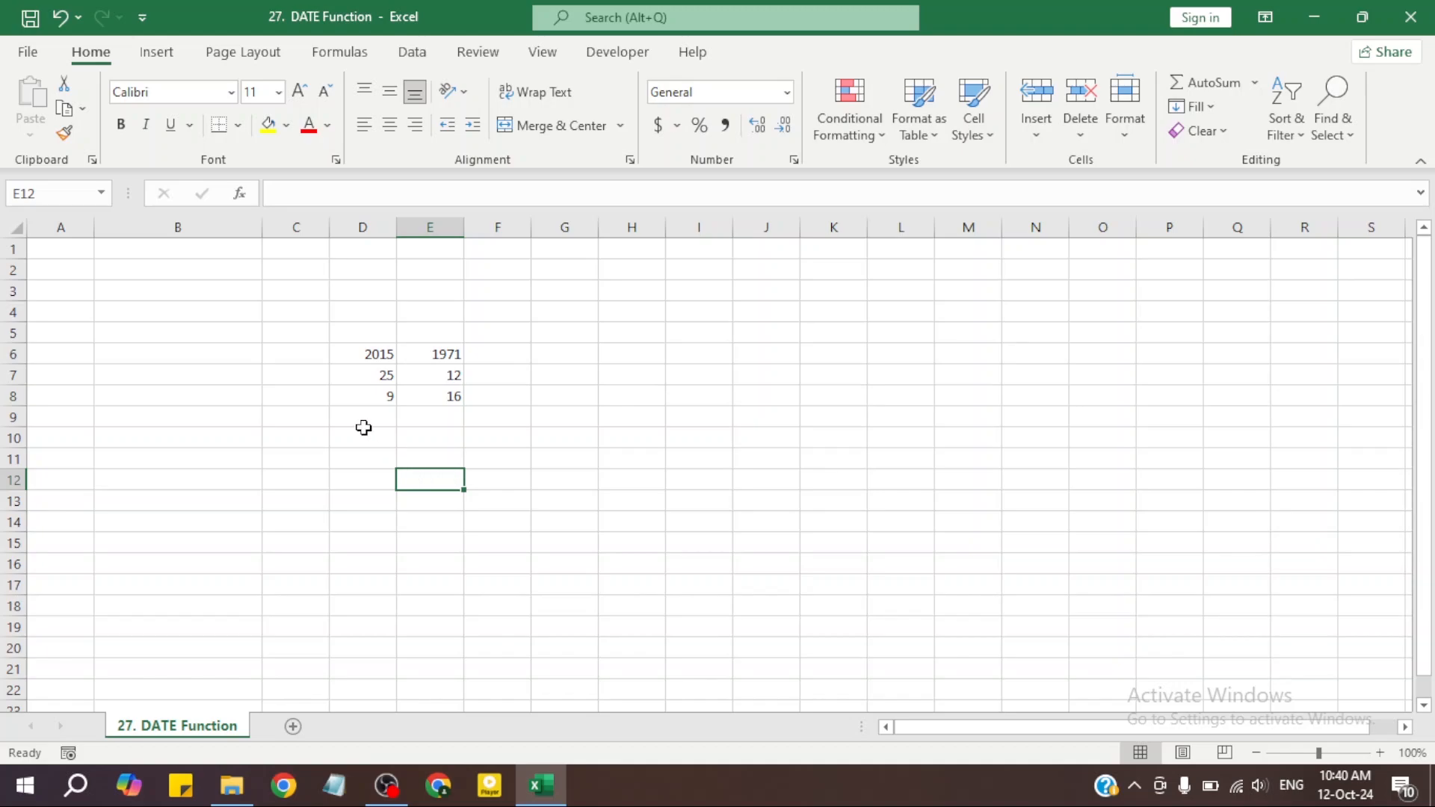
Build a date in cell B6 with the formula =DATE(2015,09,25).
left_click(197, 358)
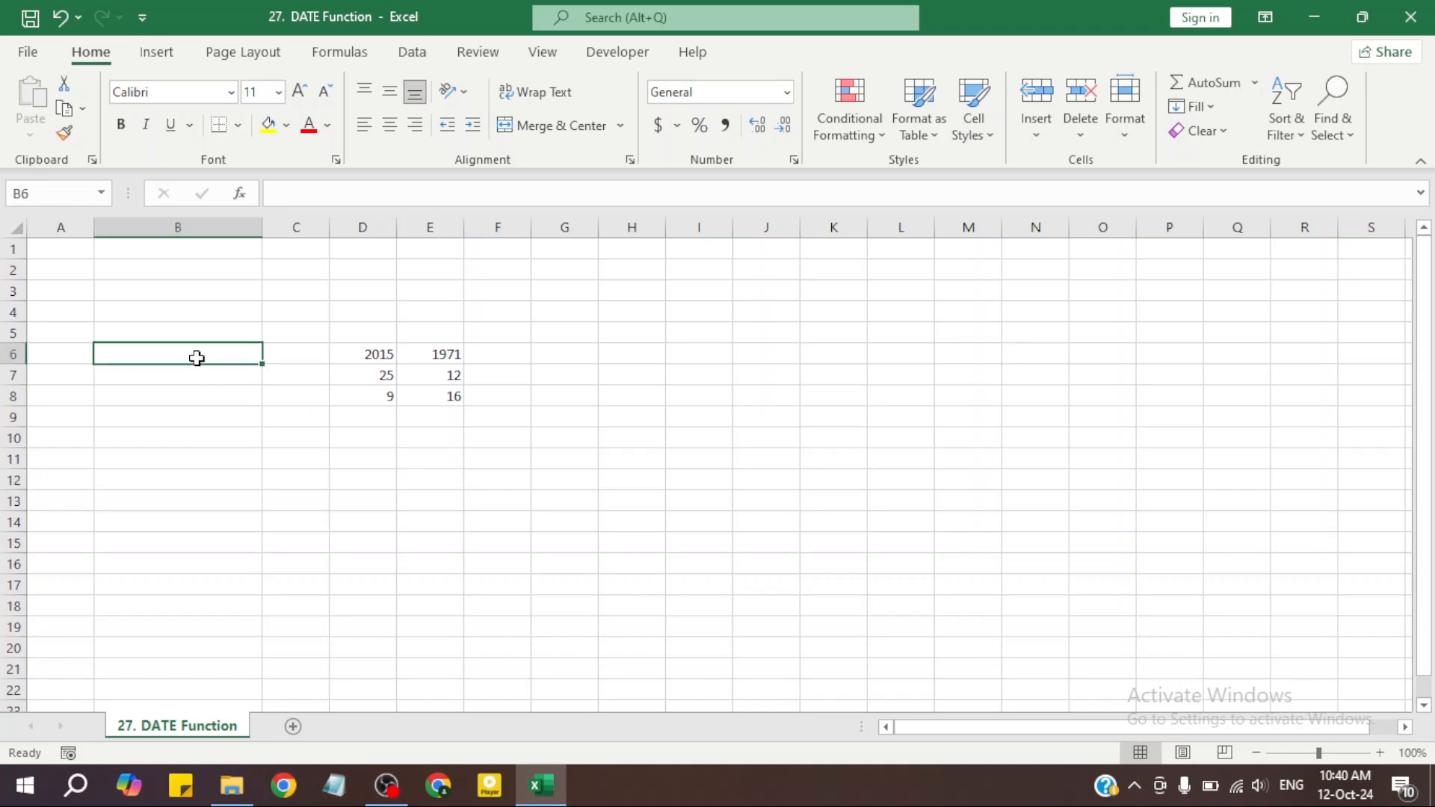
type("=")
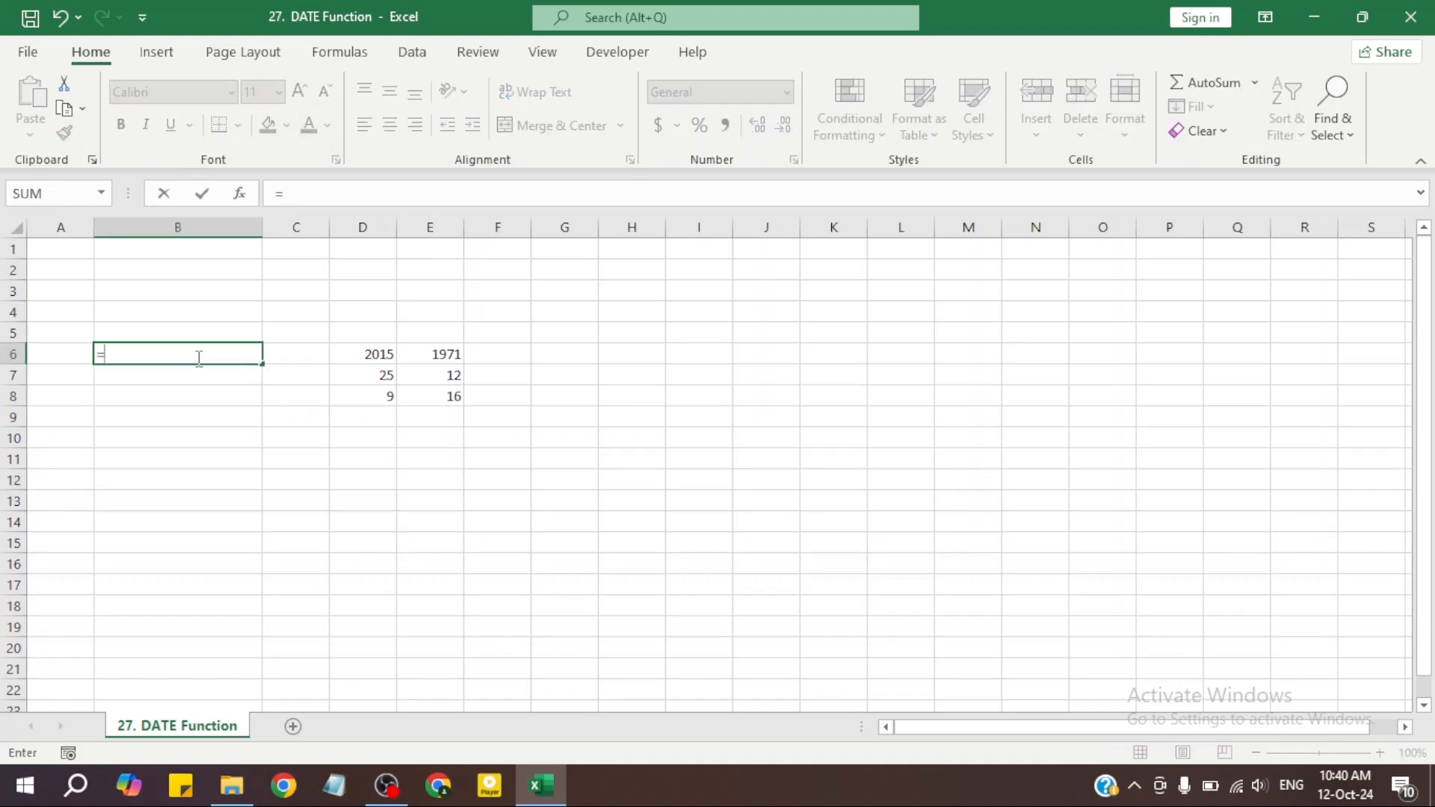
type("date")
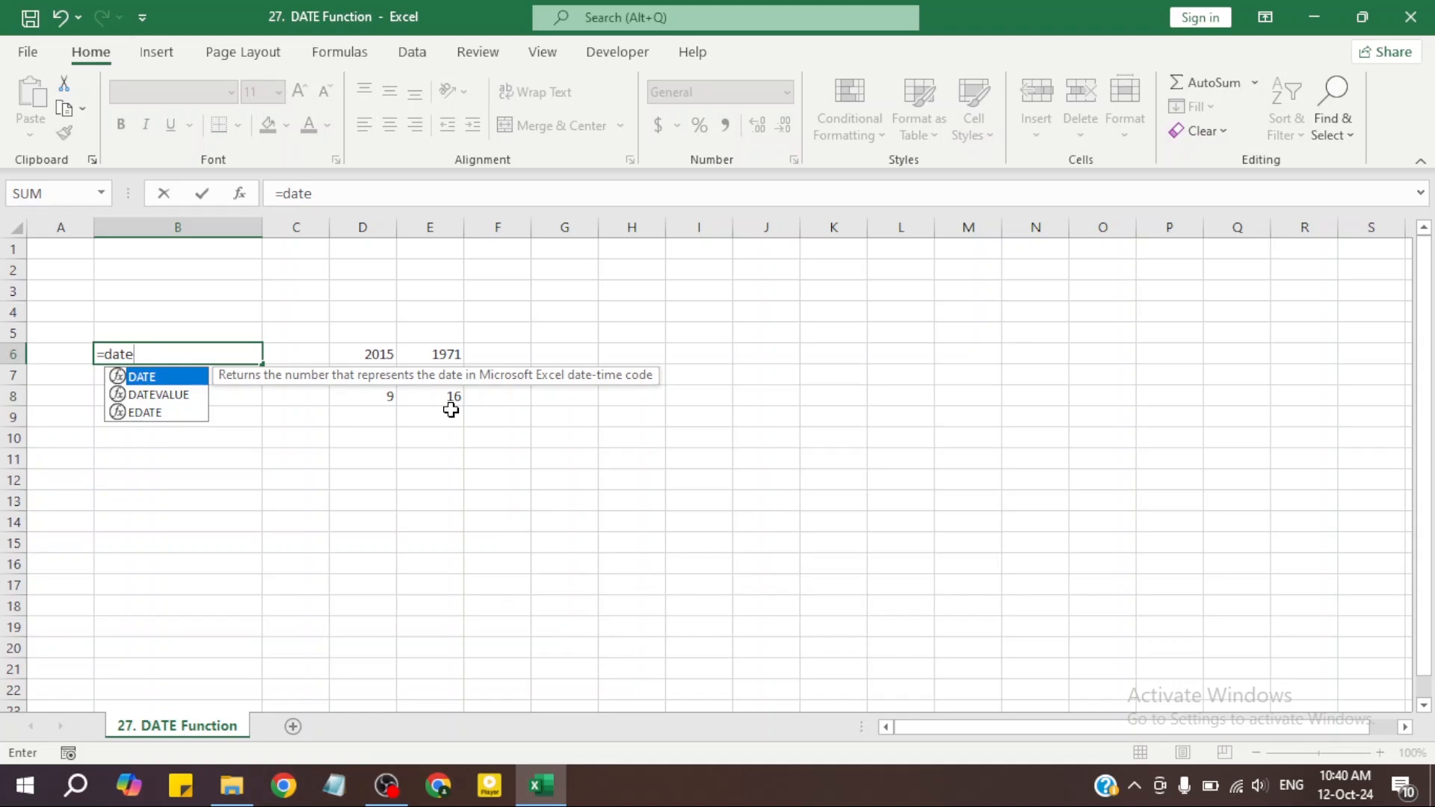
double_click(142, 376)
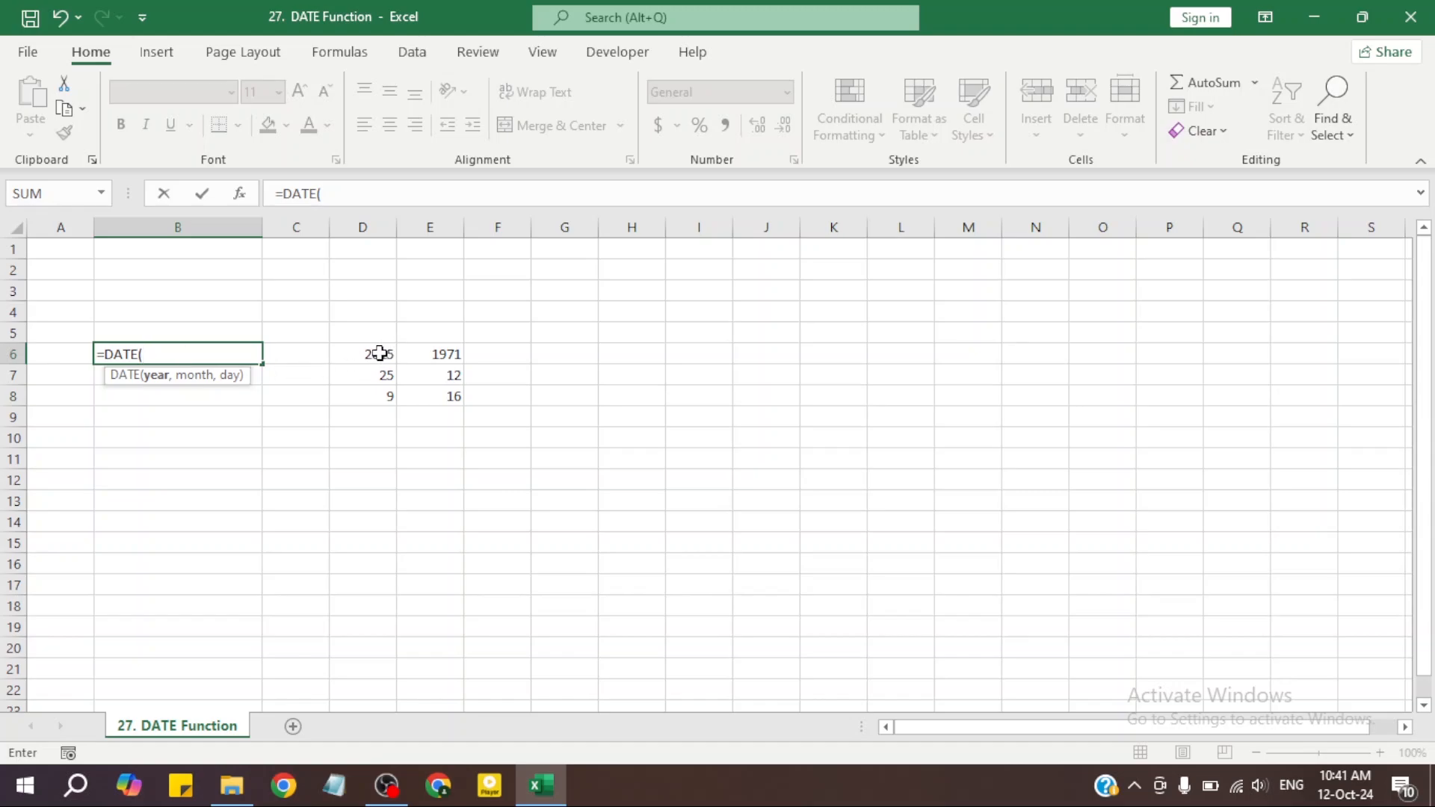
type("2015,")
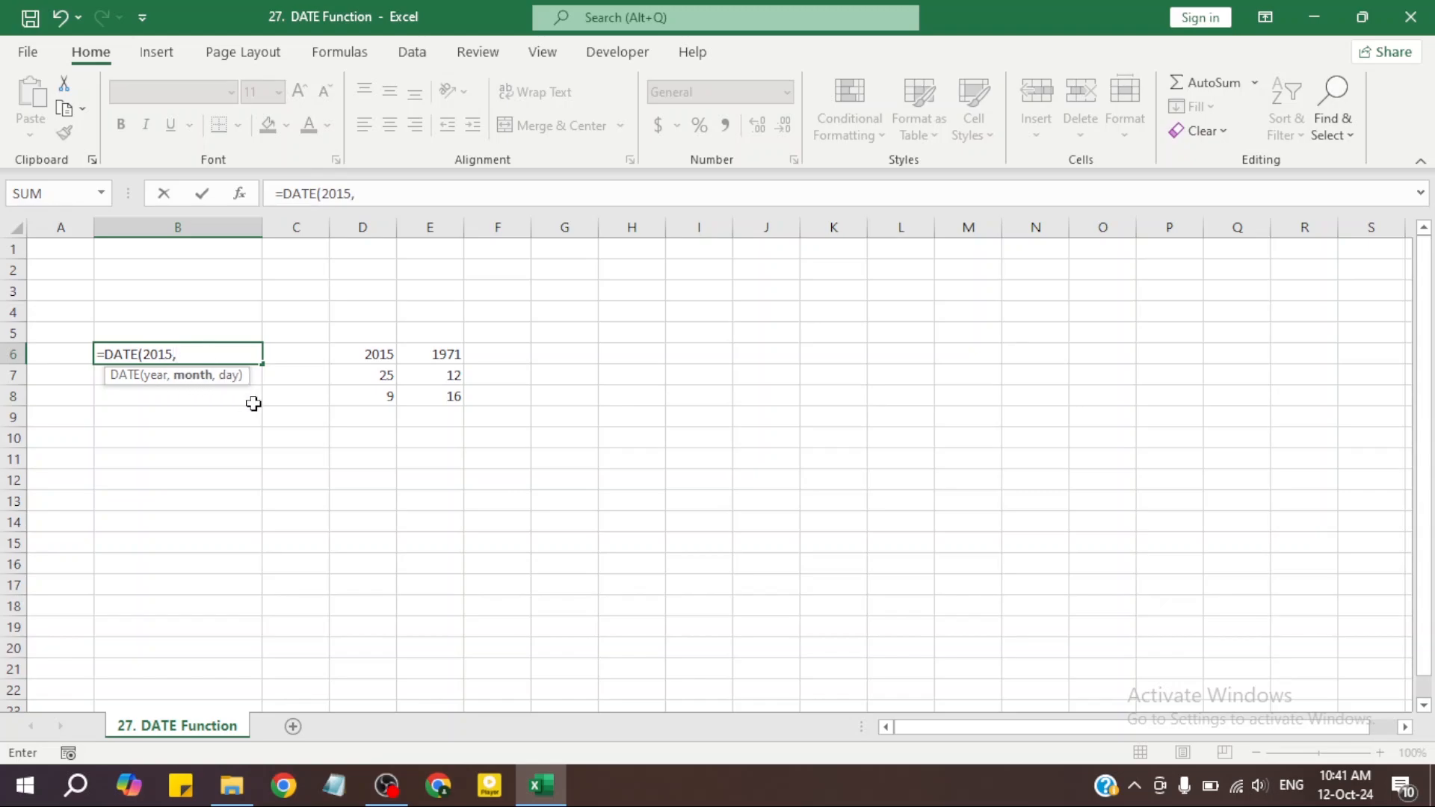
type("09,25")
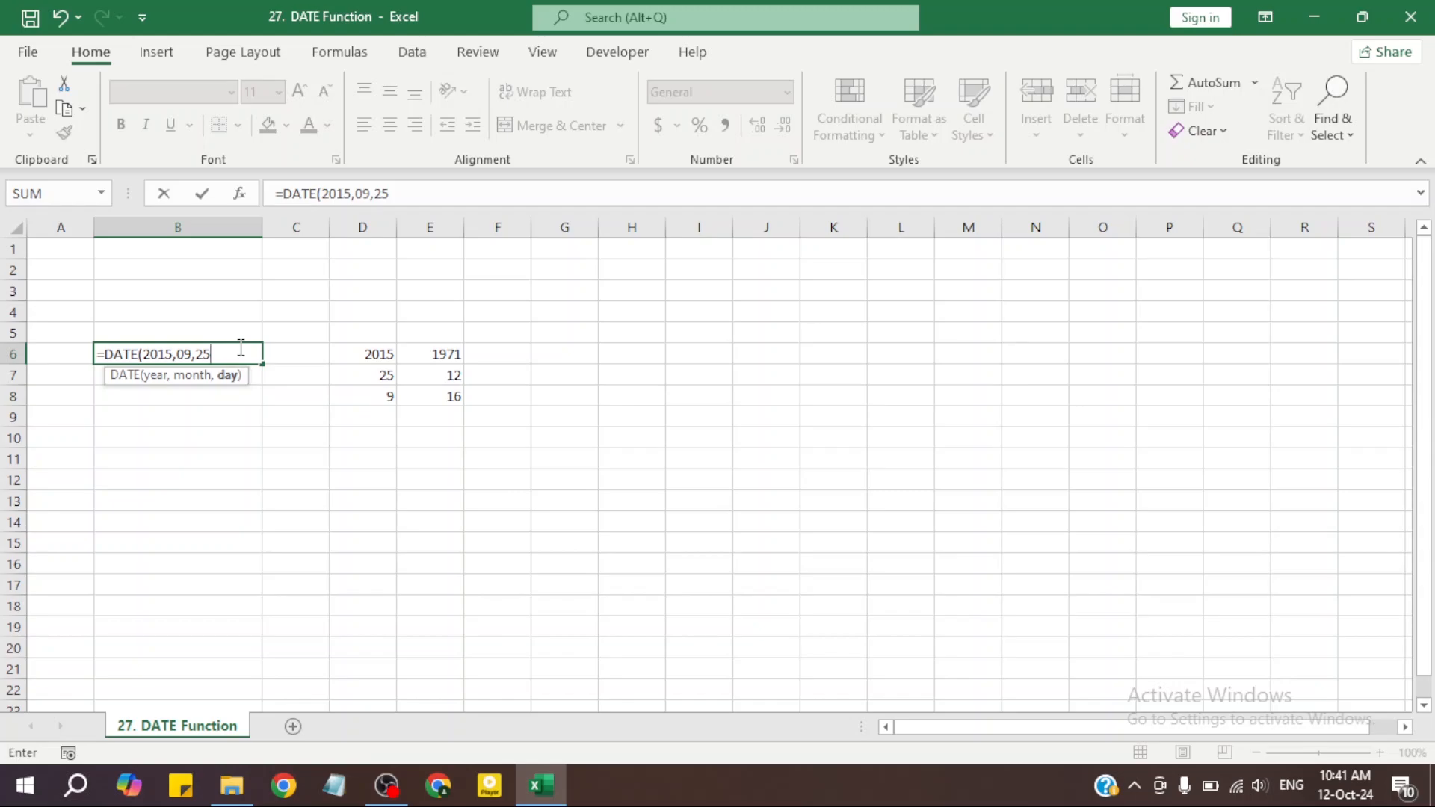
type(")")
key("Return")
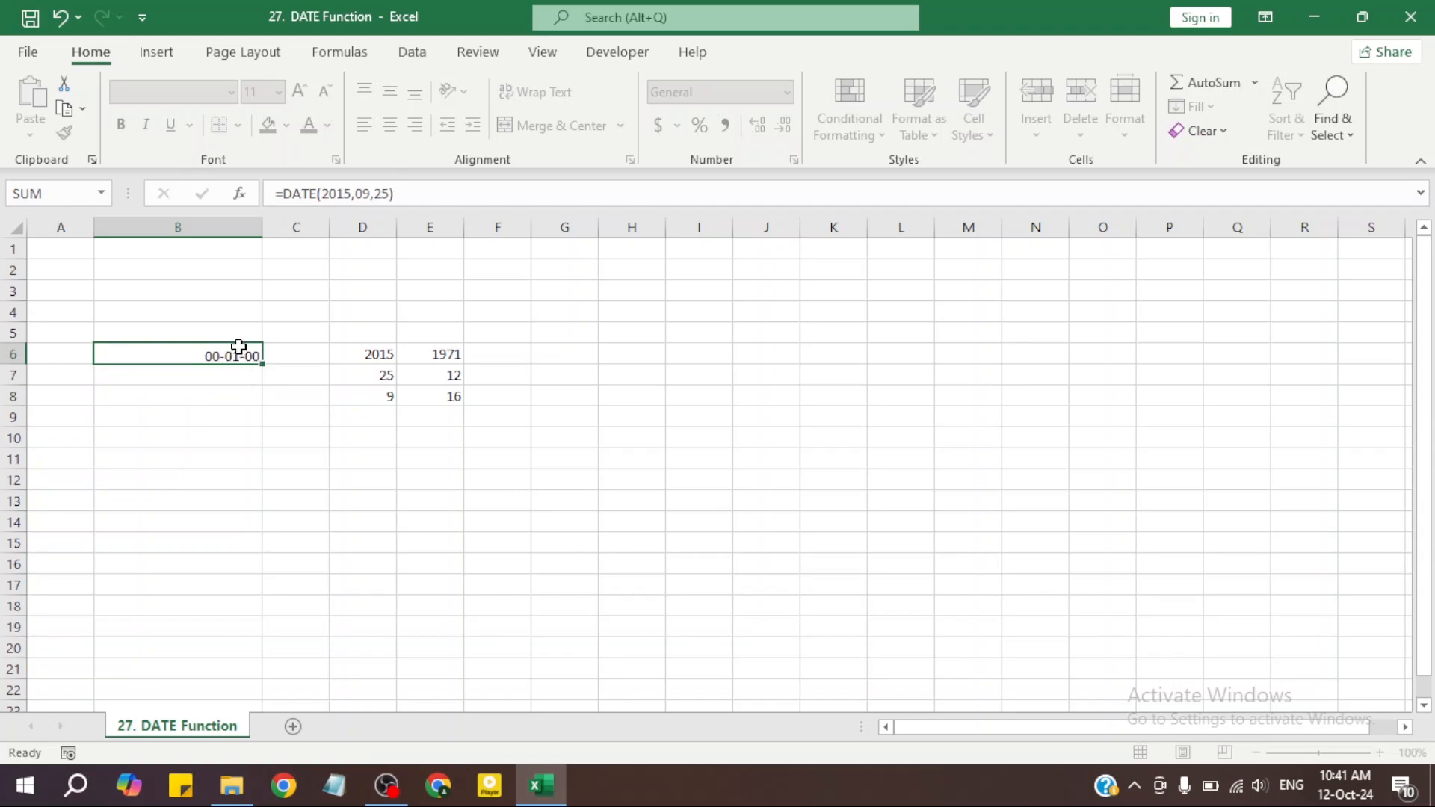
Inspect the DATE formula stored in cell B6 without changing it.
left_click(229, 353)
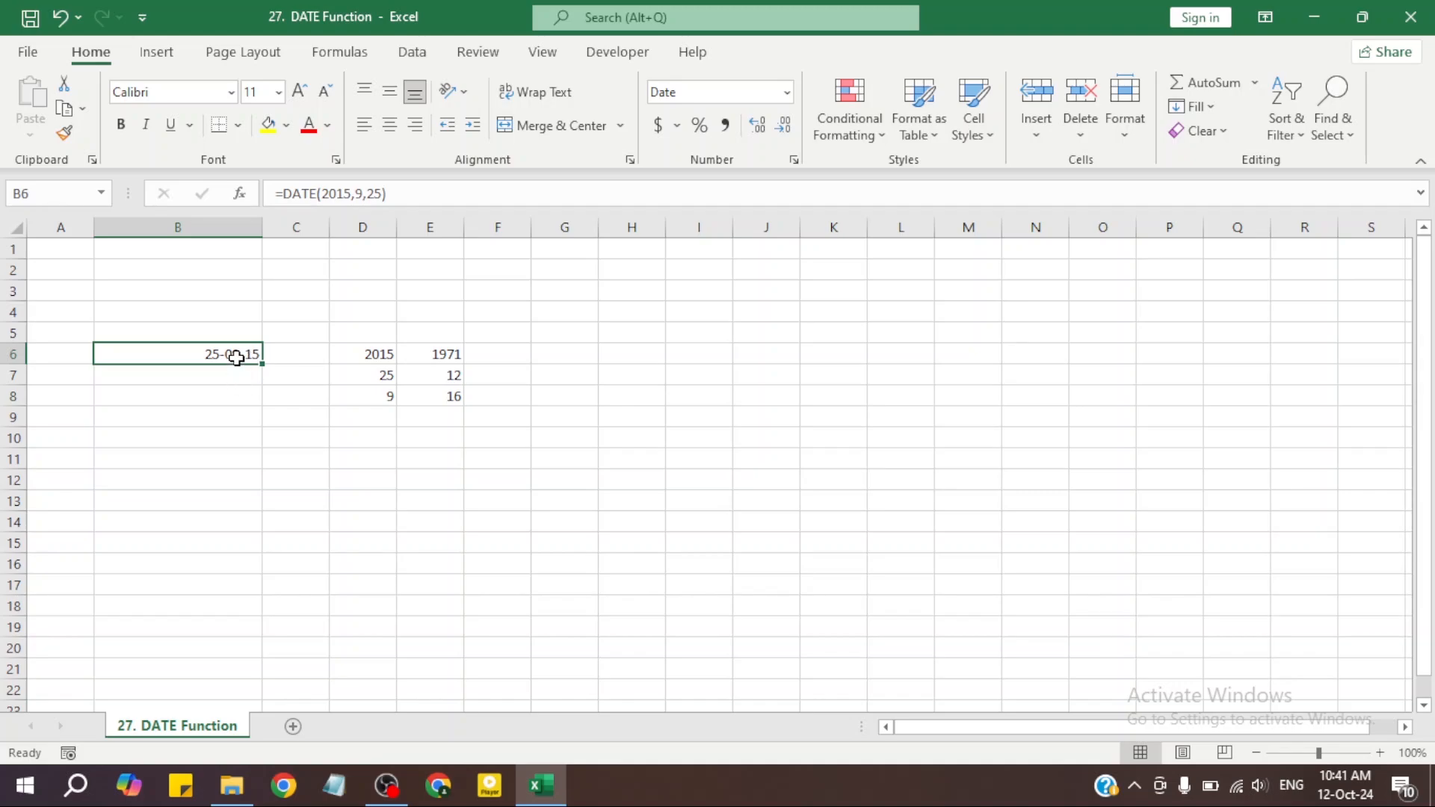
double_click(236, 353)
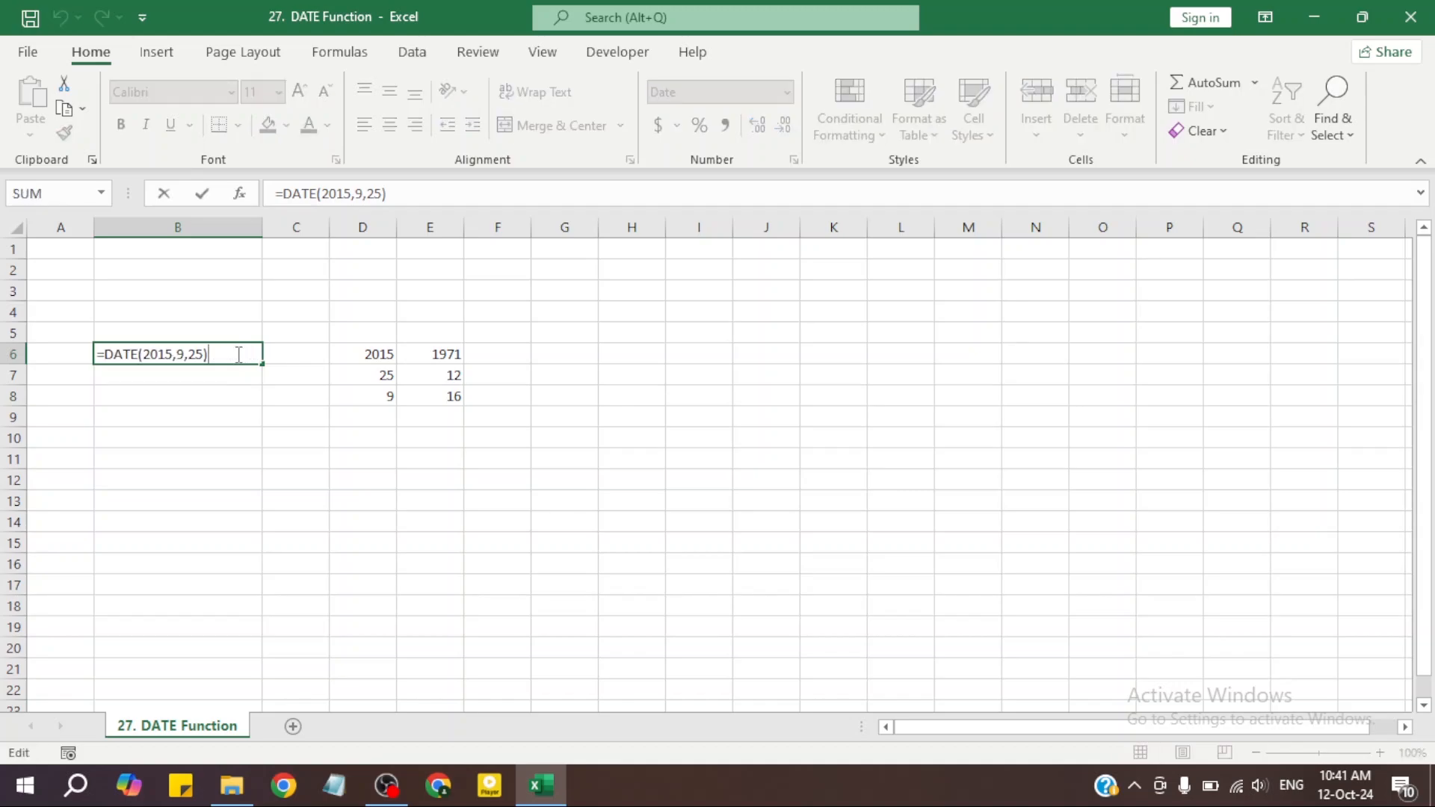
key("Return")
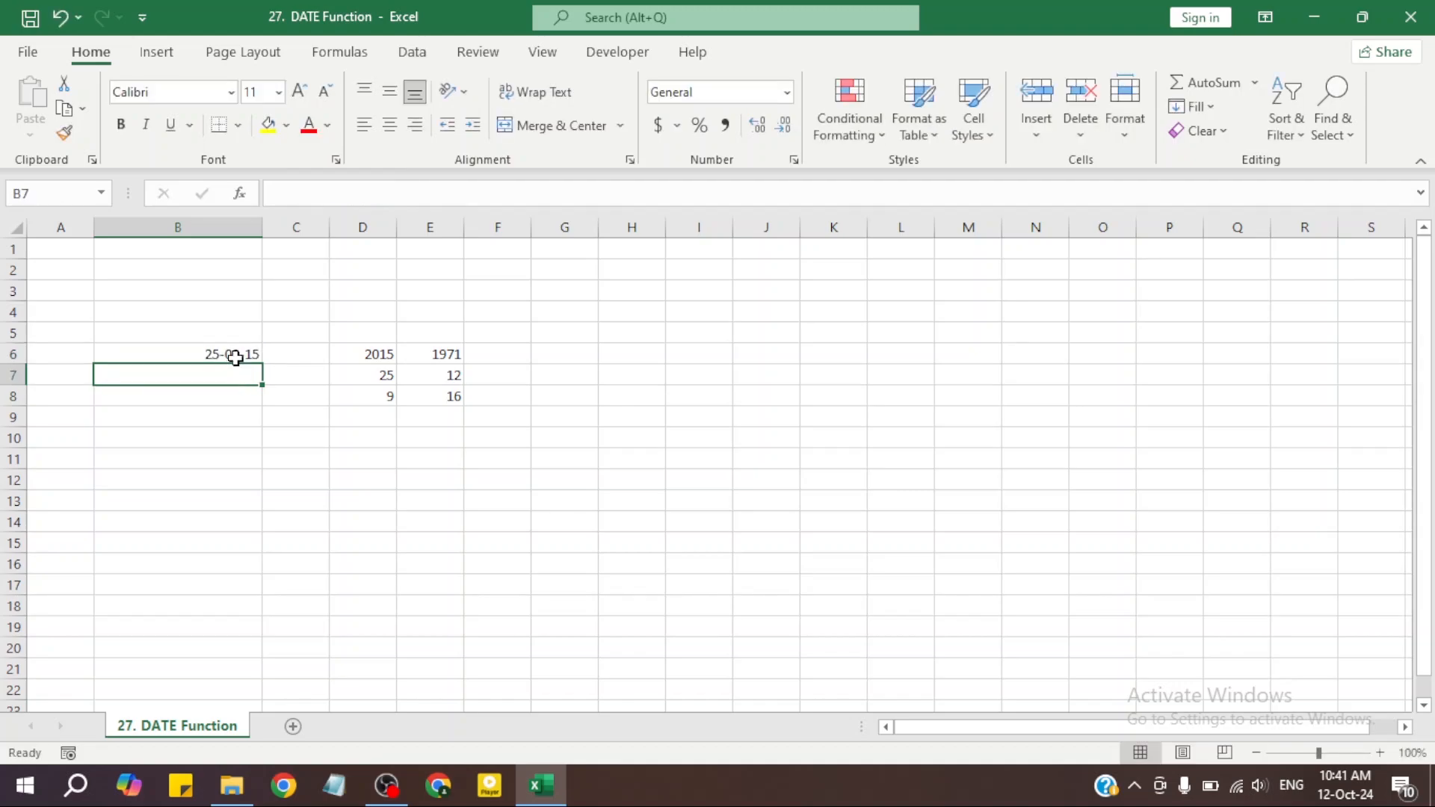
Apply the Long Date number format to the date in cell B6.
left_click(235, 357)
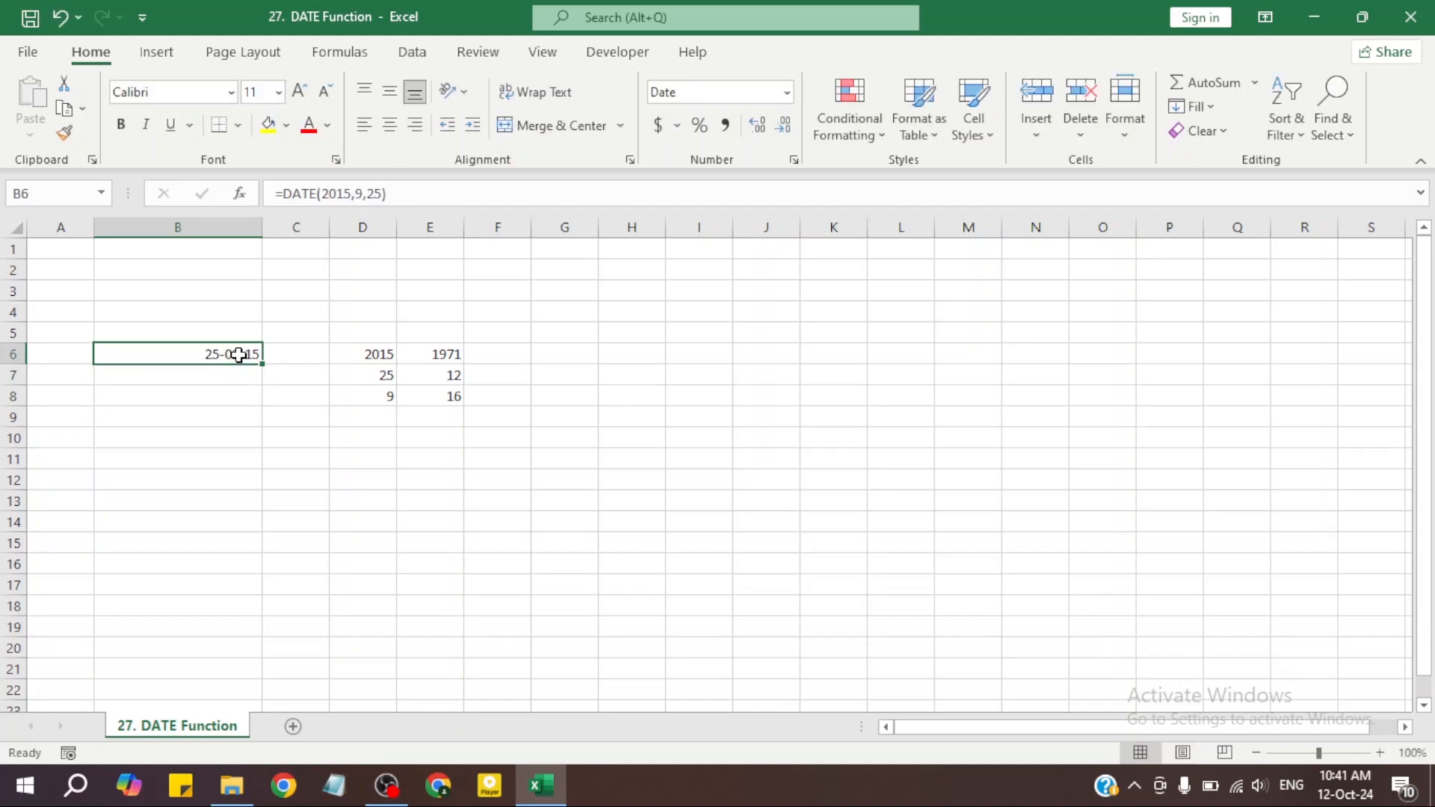
left_click(789, 94)
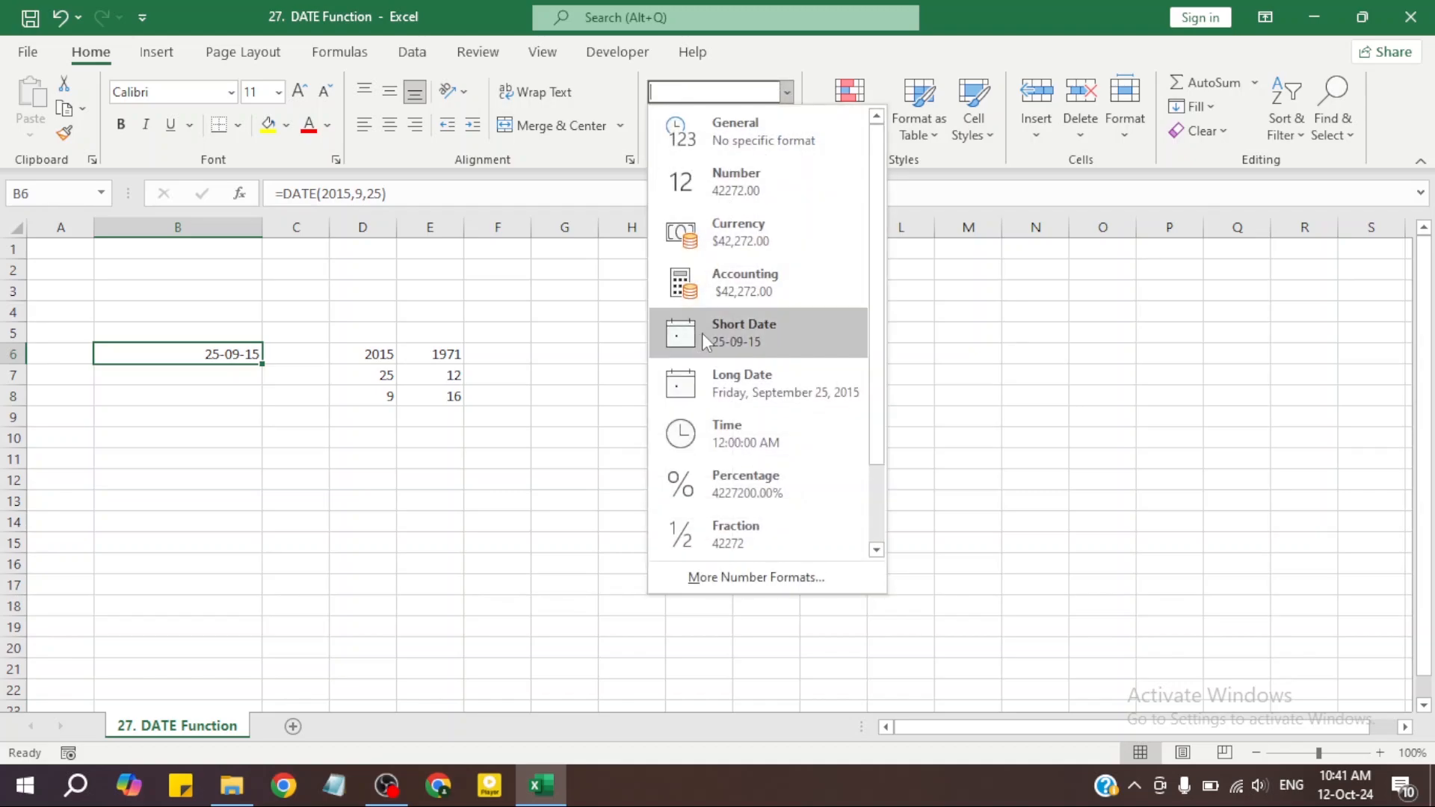
left_click(706, 395)
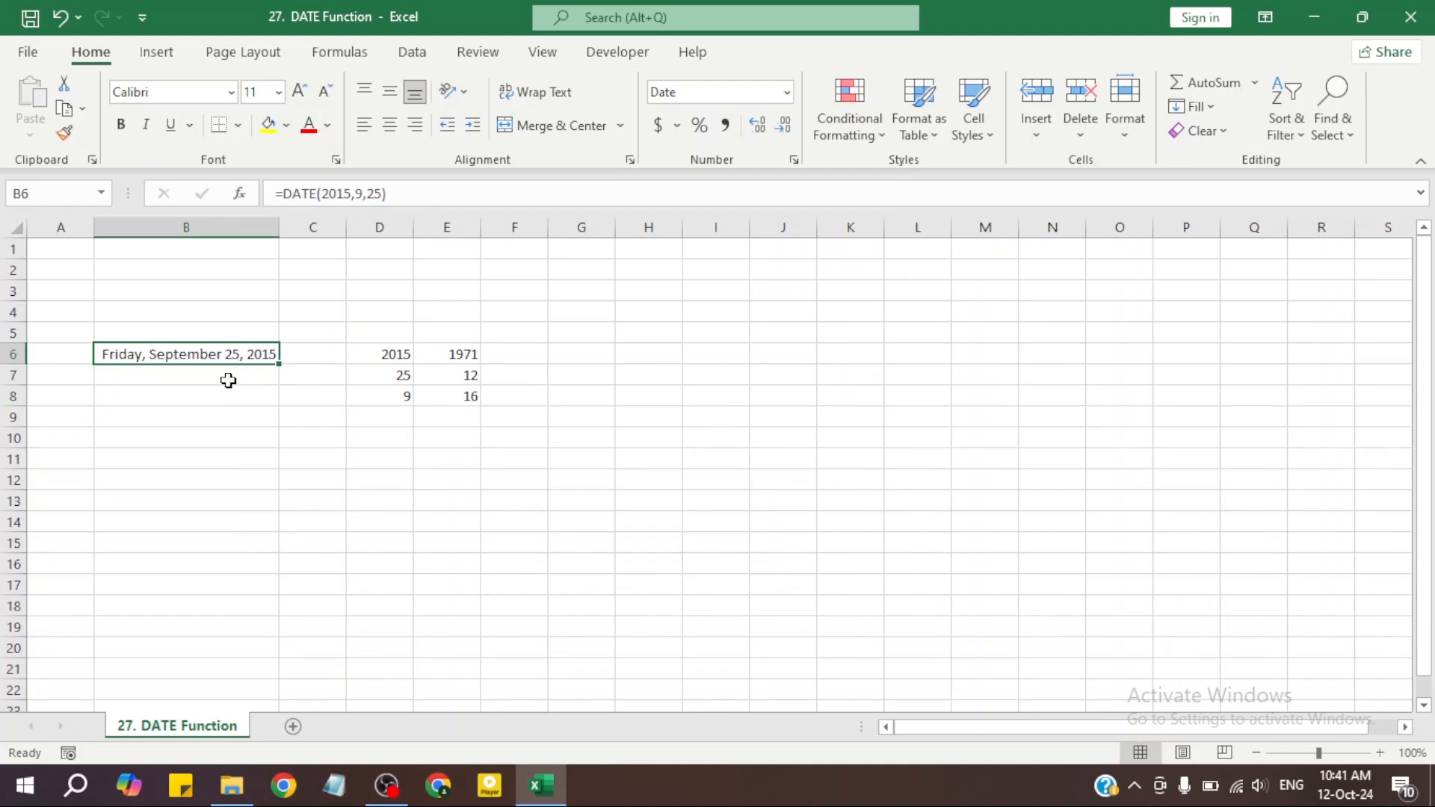
Switch the date in cell B6 to the Short Date format and back to Long Date.
left_click(184, 370)
left_click(186, 350)
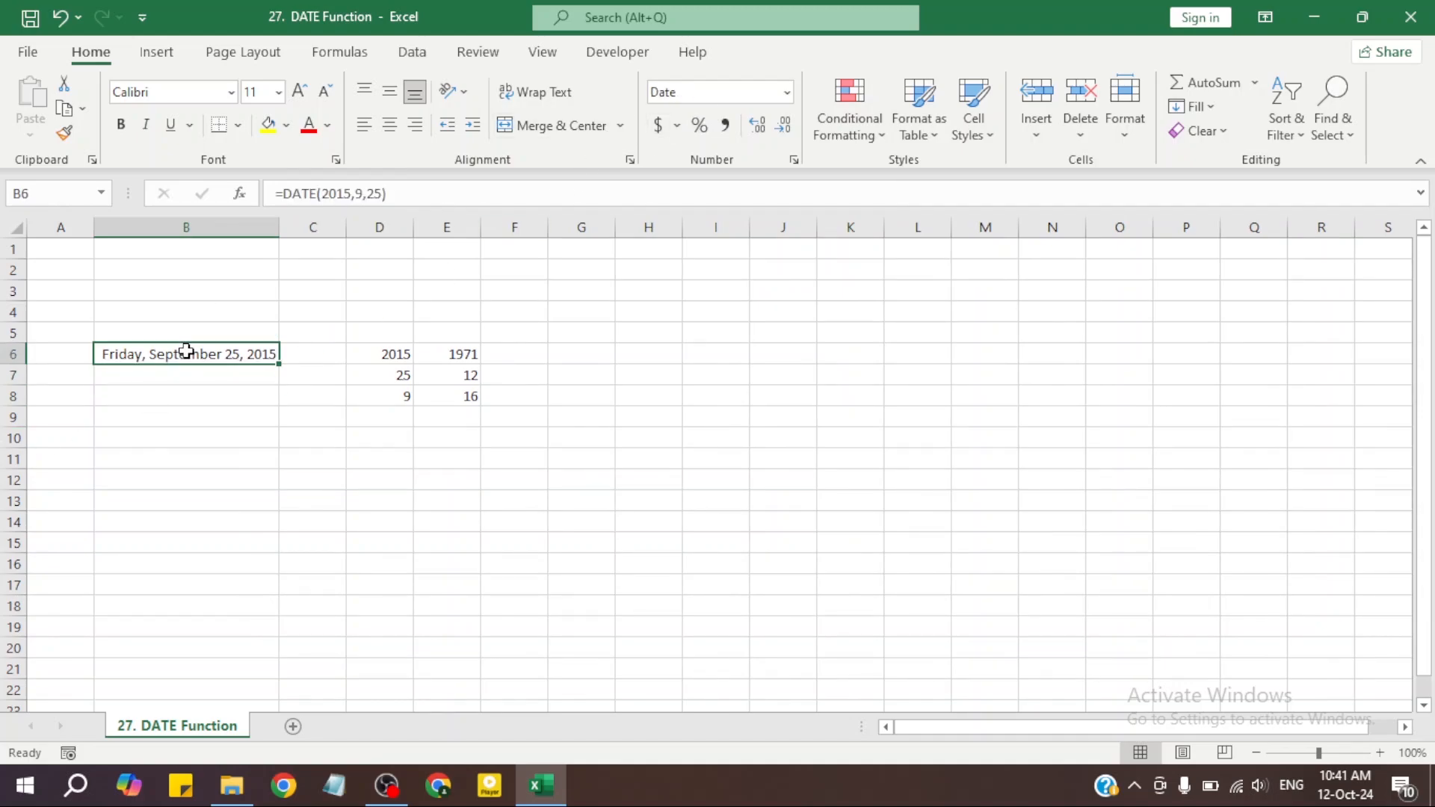
left_click(789, 96)
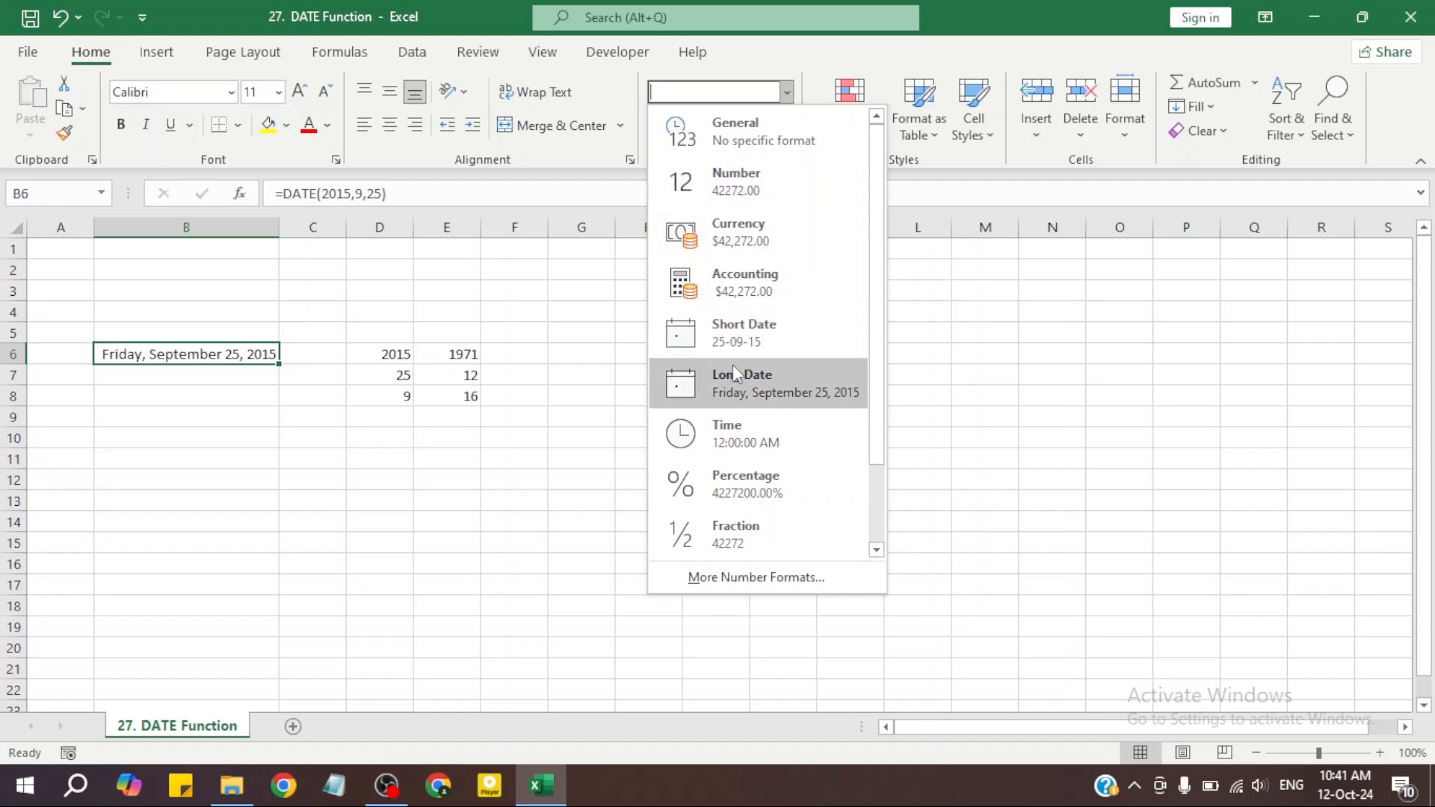
left_click(737, 334)
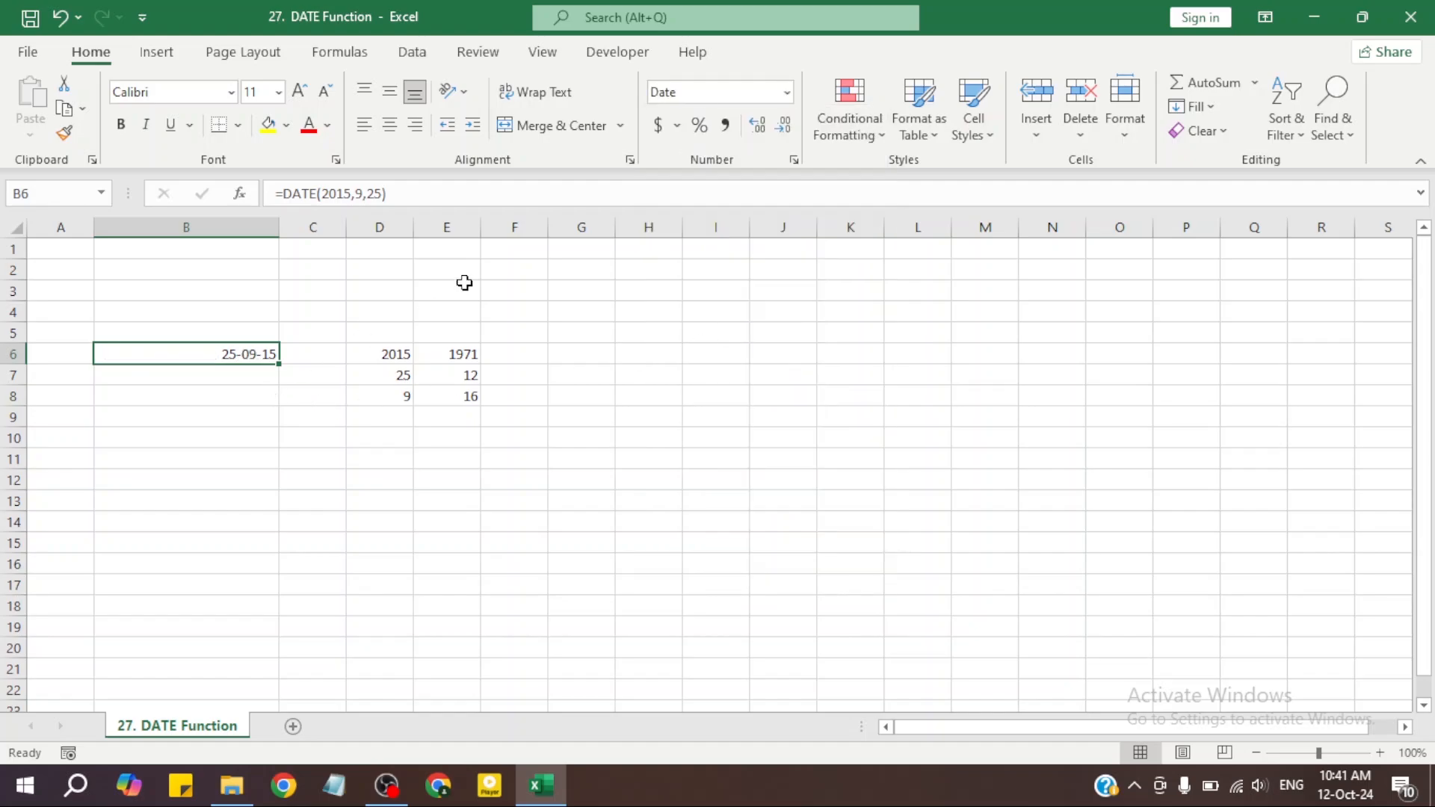
left_click(787, 92)
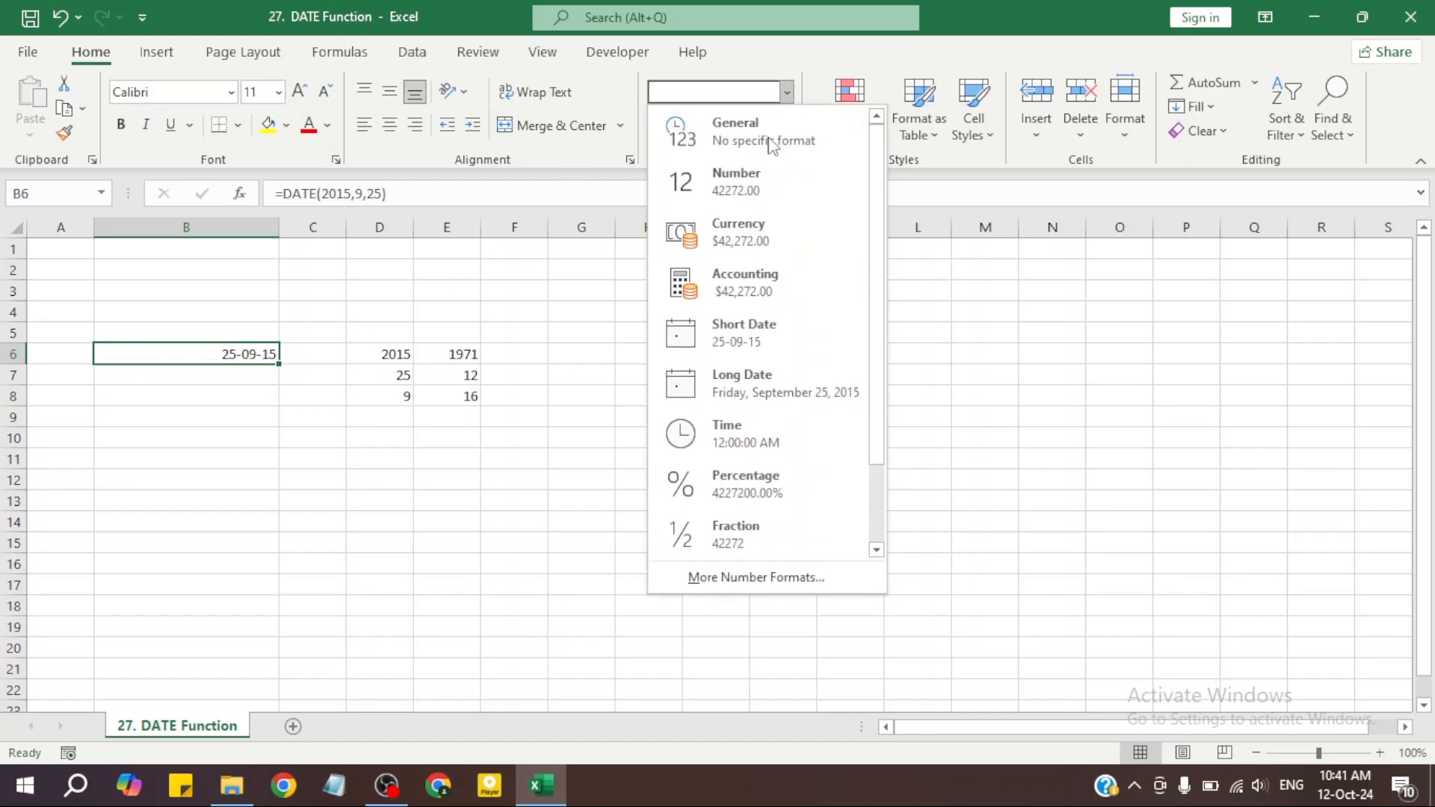
left_click(738, 370)
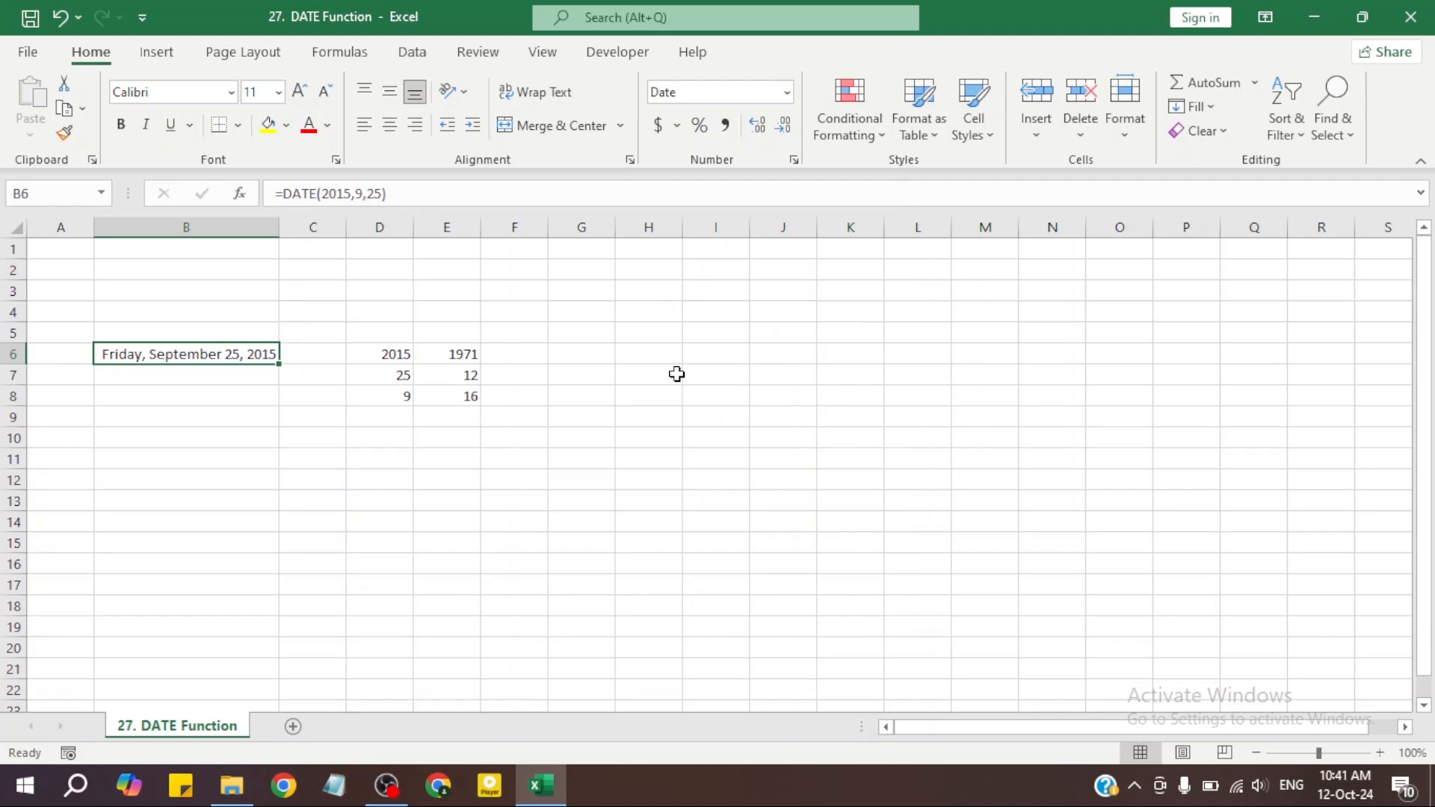
Build a date in cell B7 from cell references with the formula =DATE(D6,D8,D7).
left_click(168, 371)
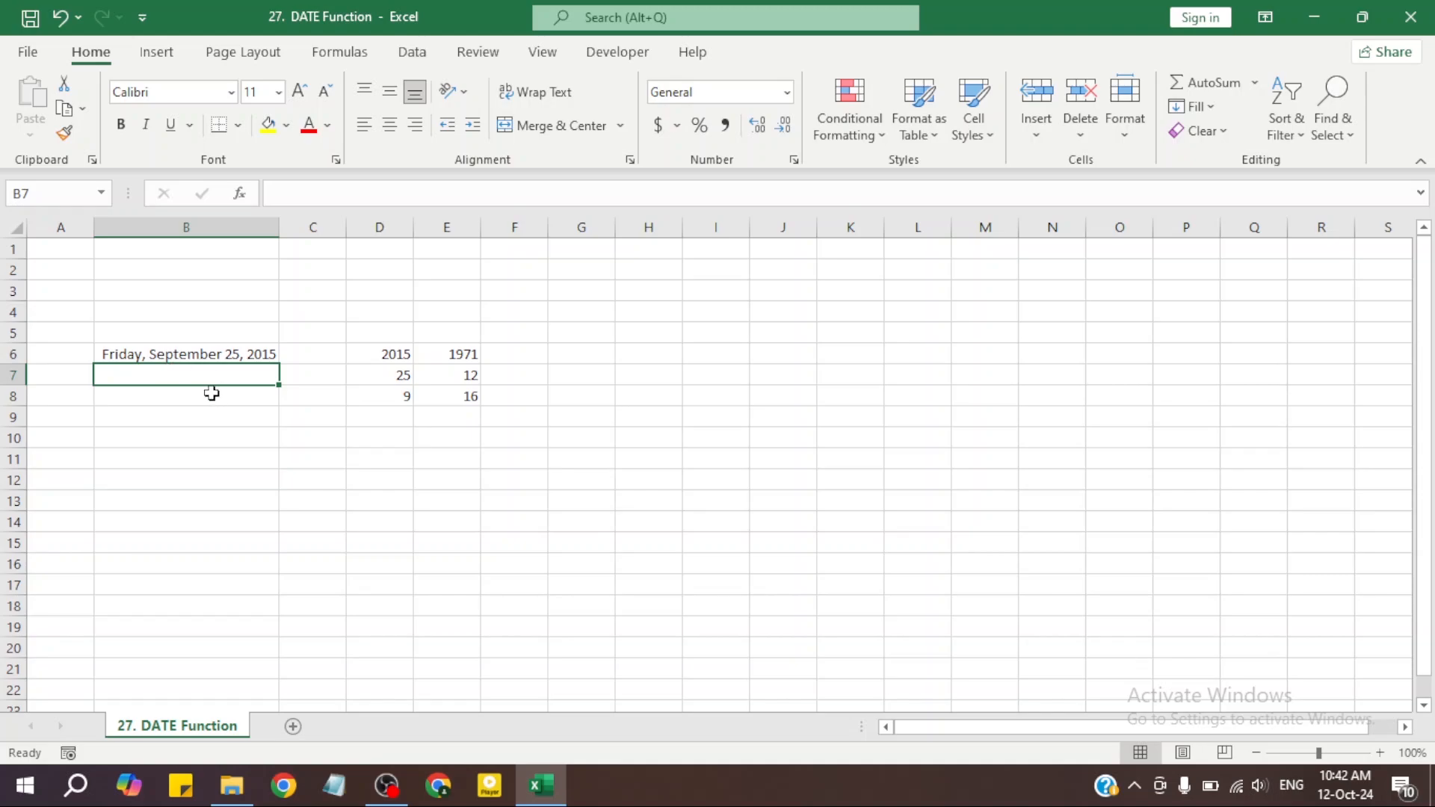
type("=")
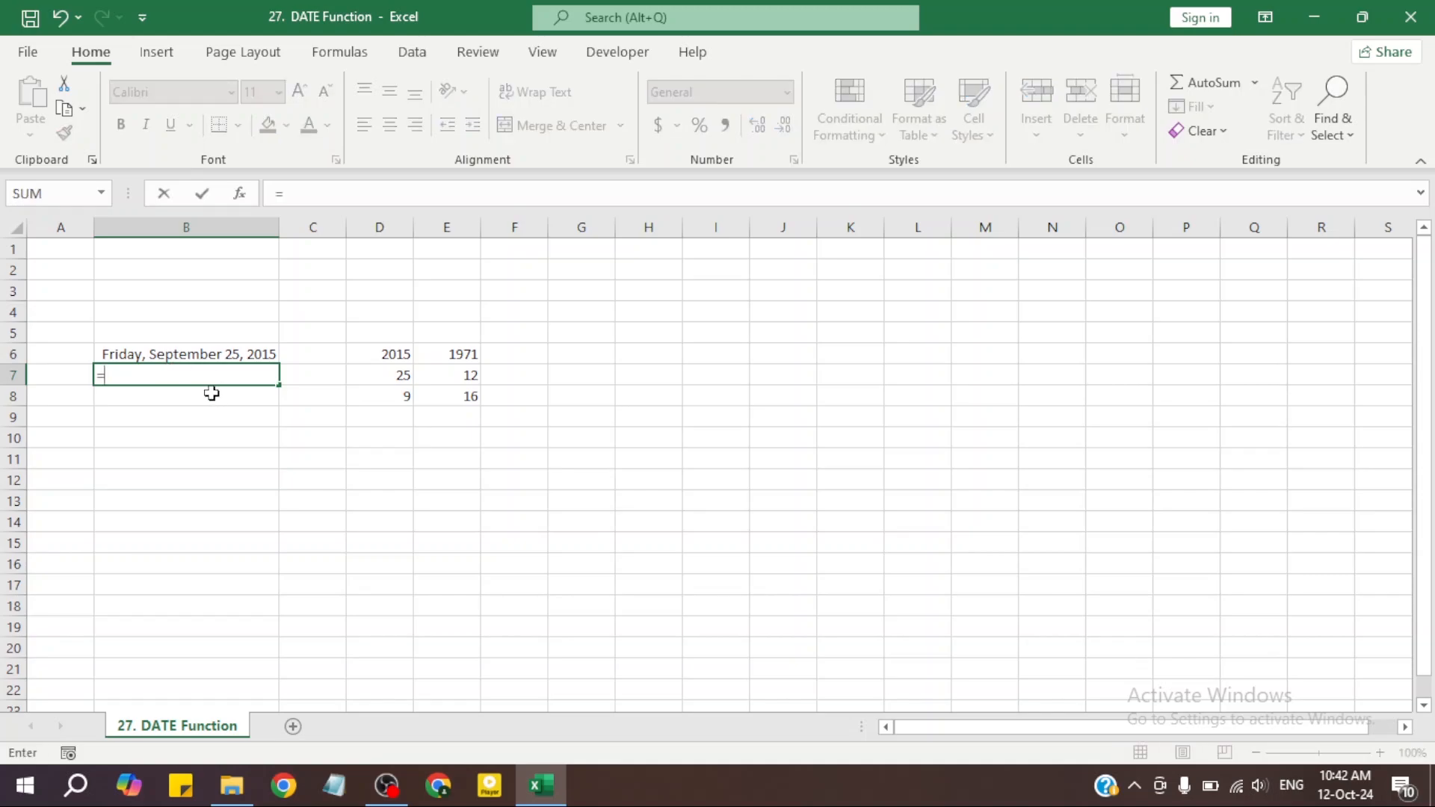
type("date")
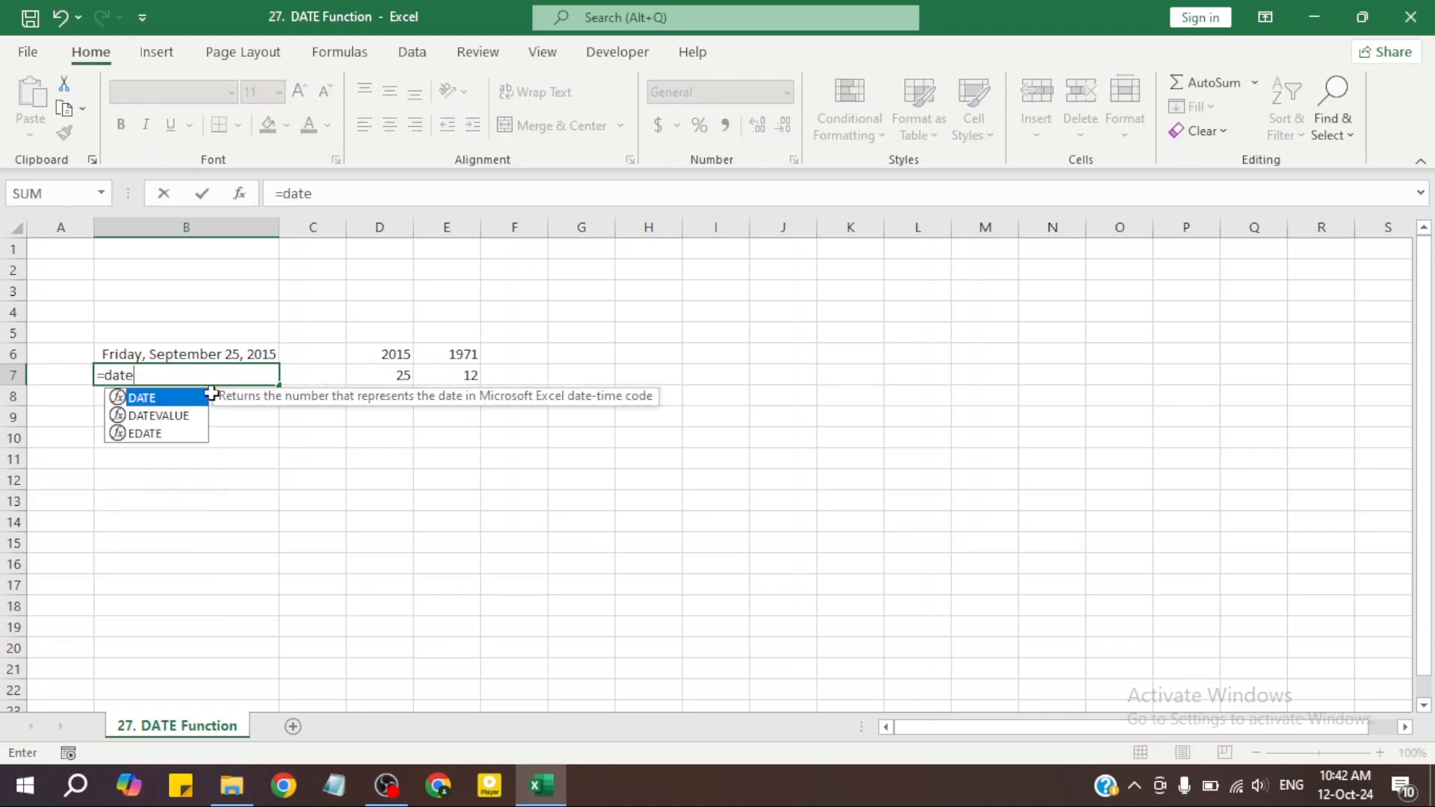
key("Tab")
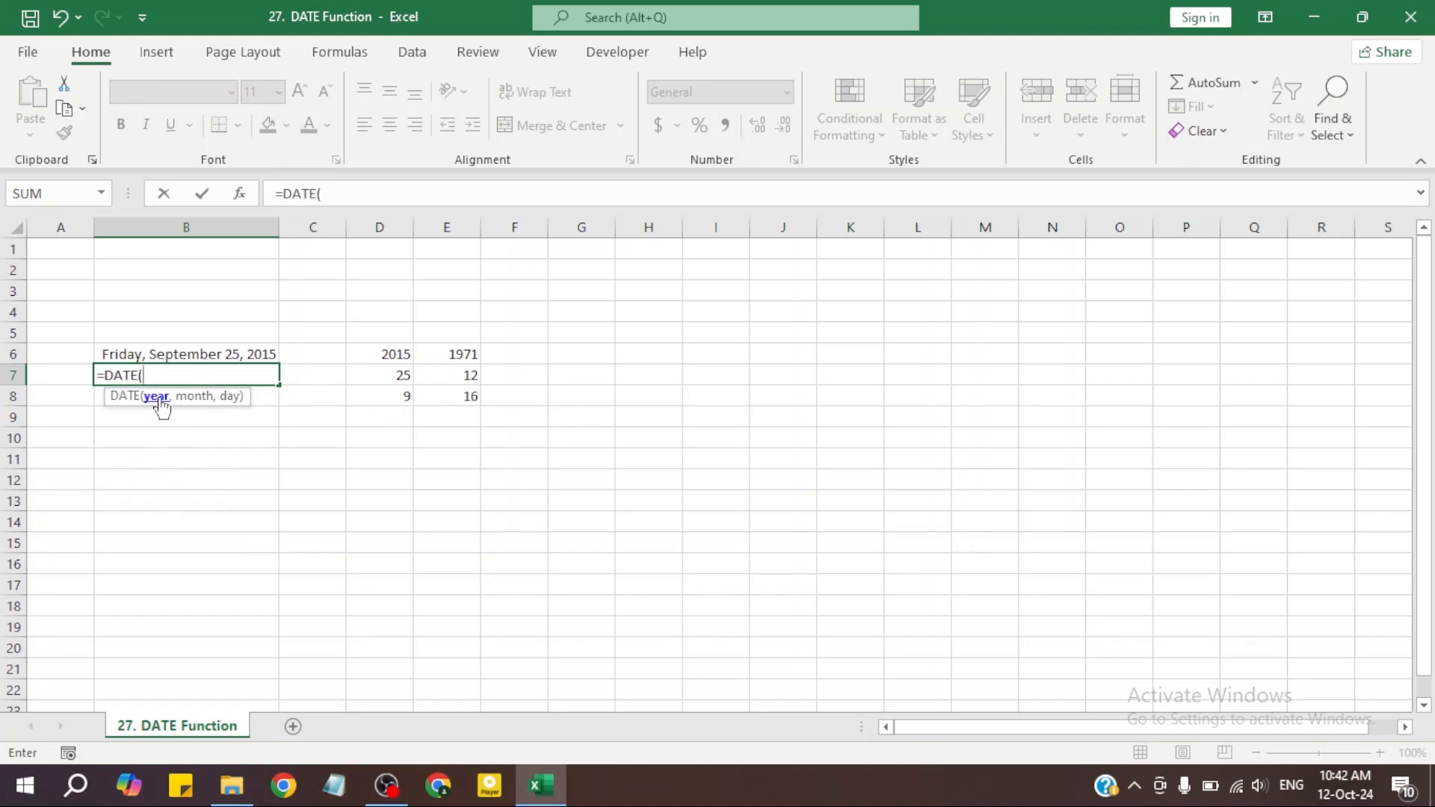
left_click(400, 354)
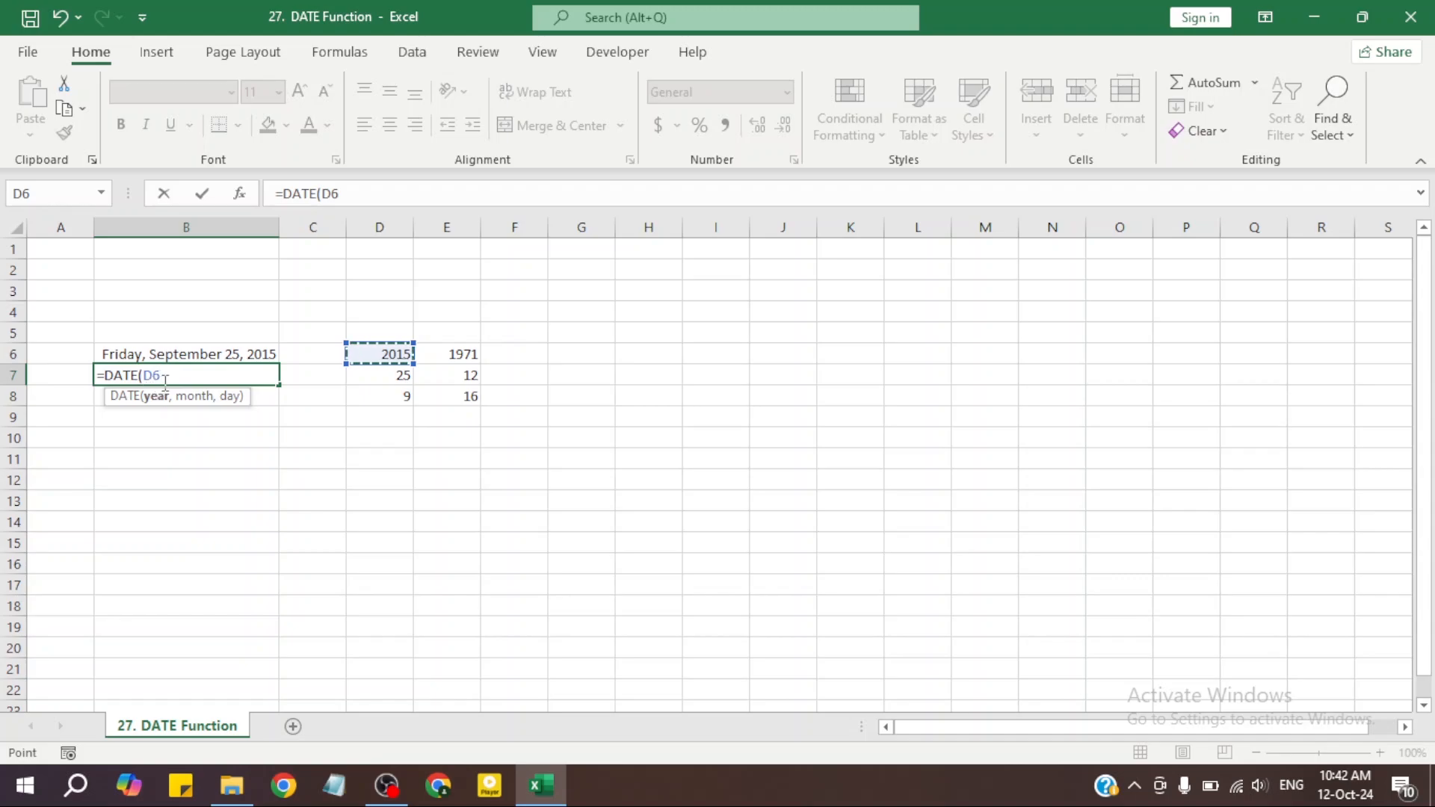
type(",")
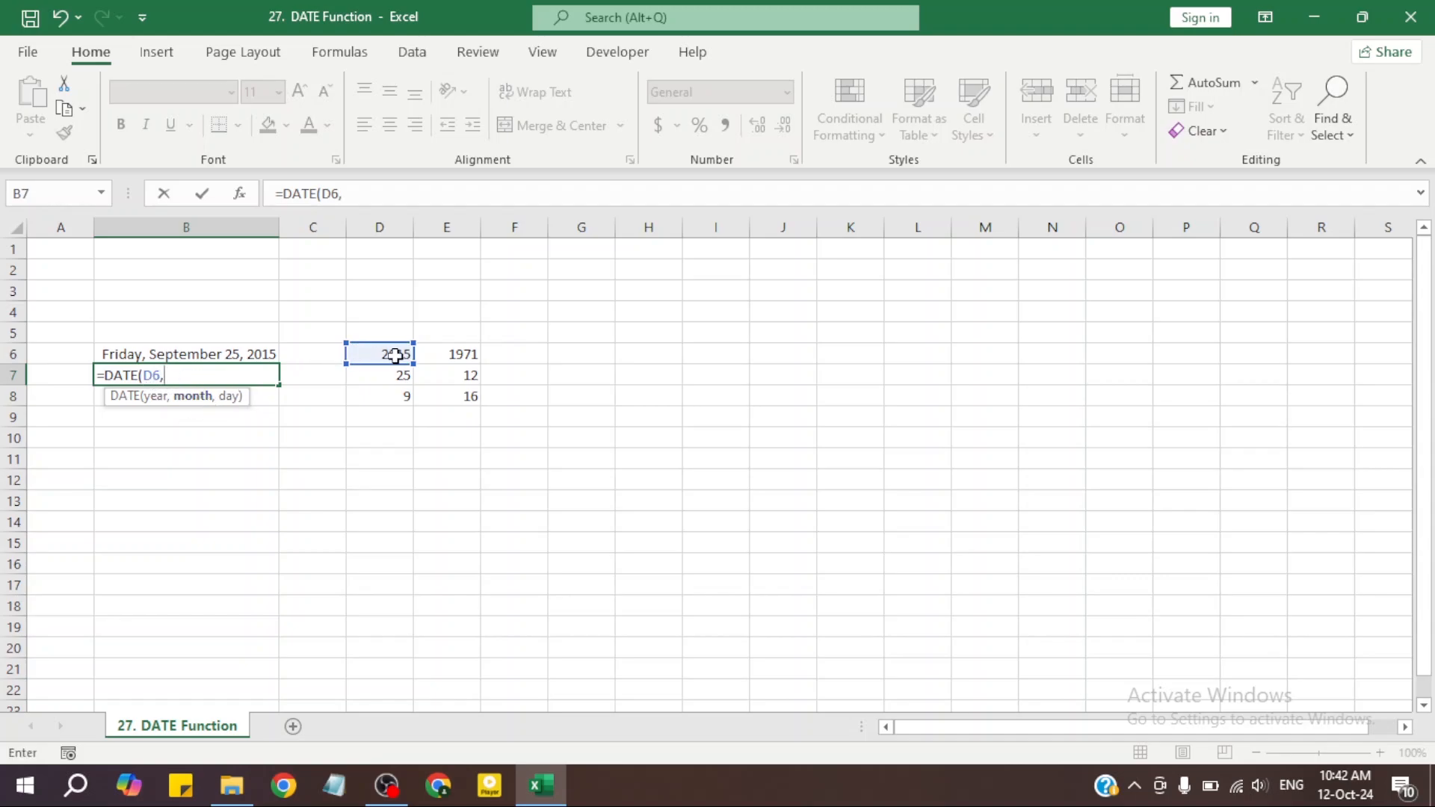
left_click(393, 396)
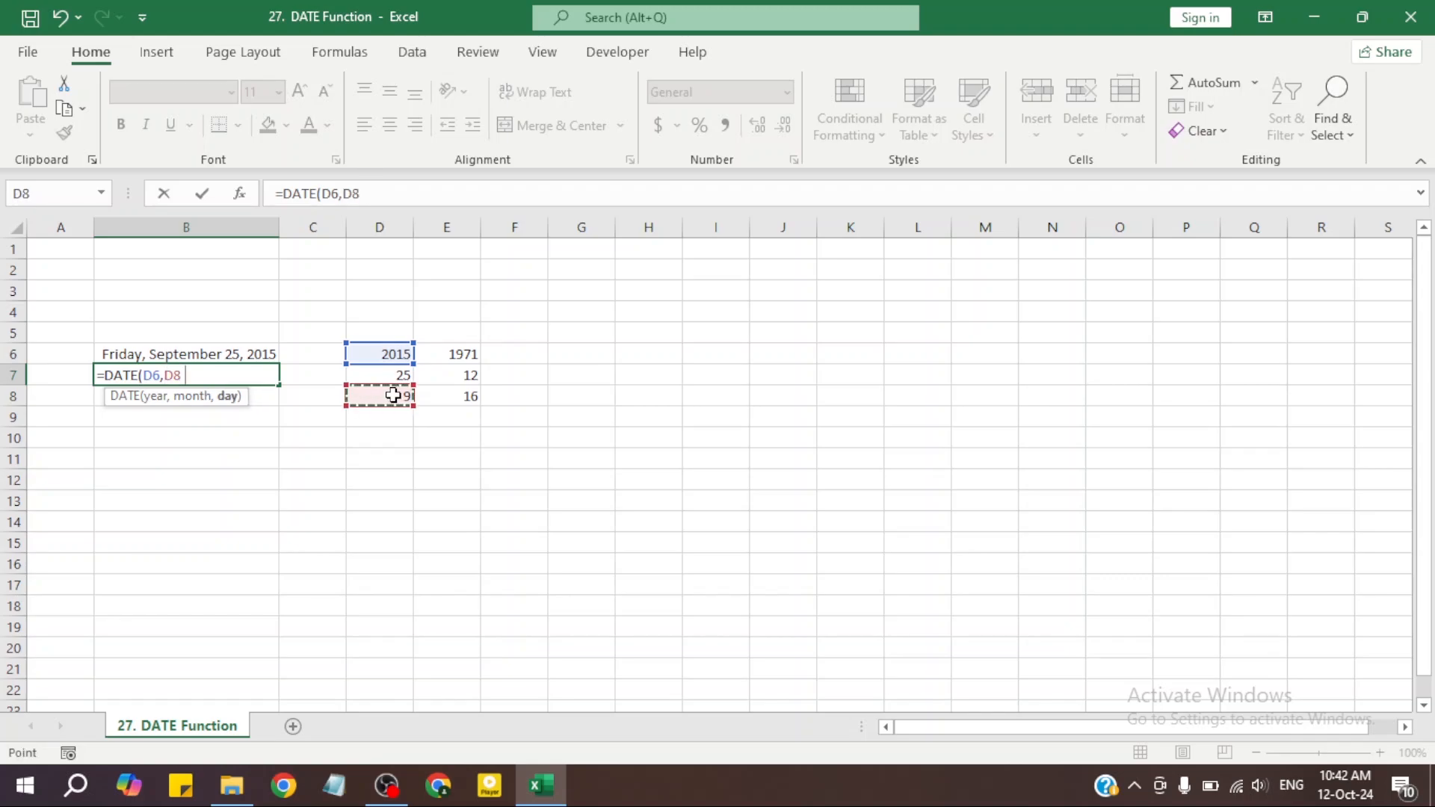
type(",")
left_click(370, 377)
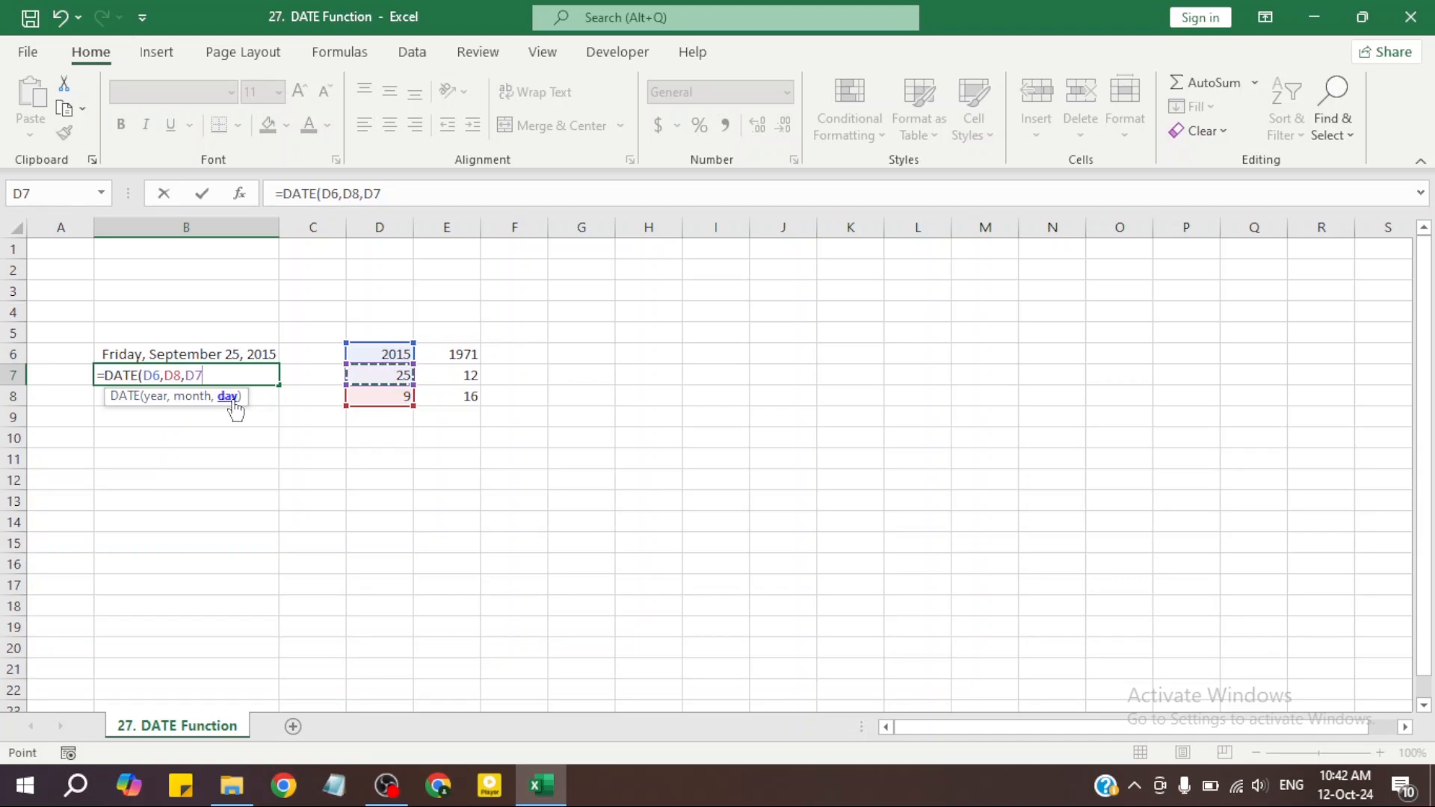
key("Return")
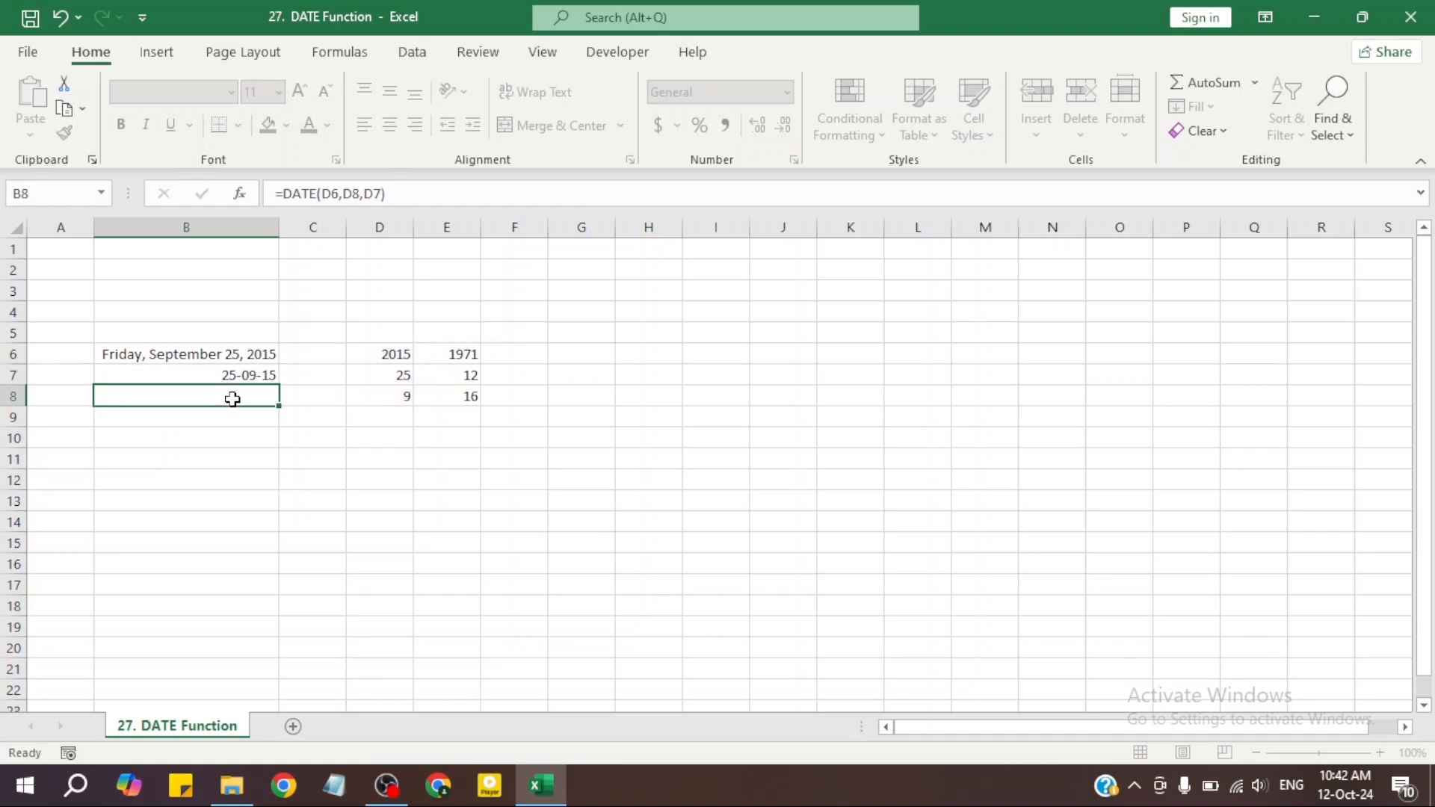
Apply the Long Date number format to the date in cell B7.
left_click(258, 374)
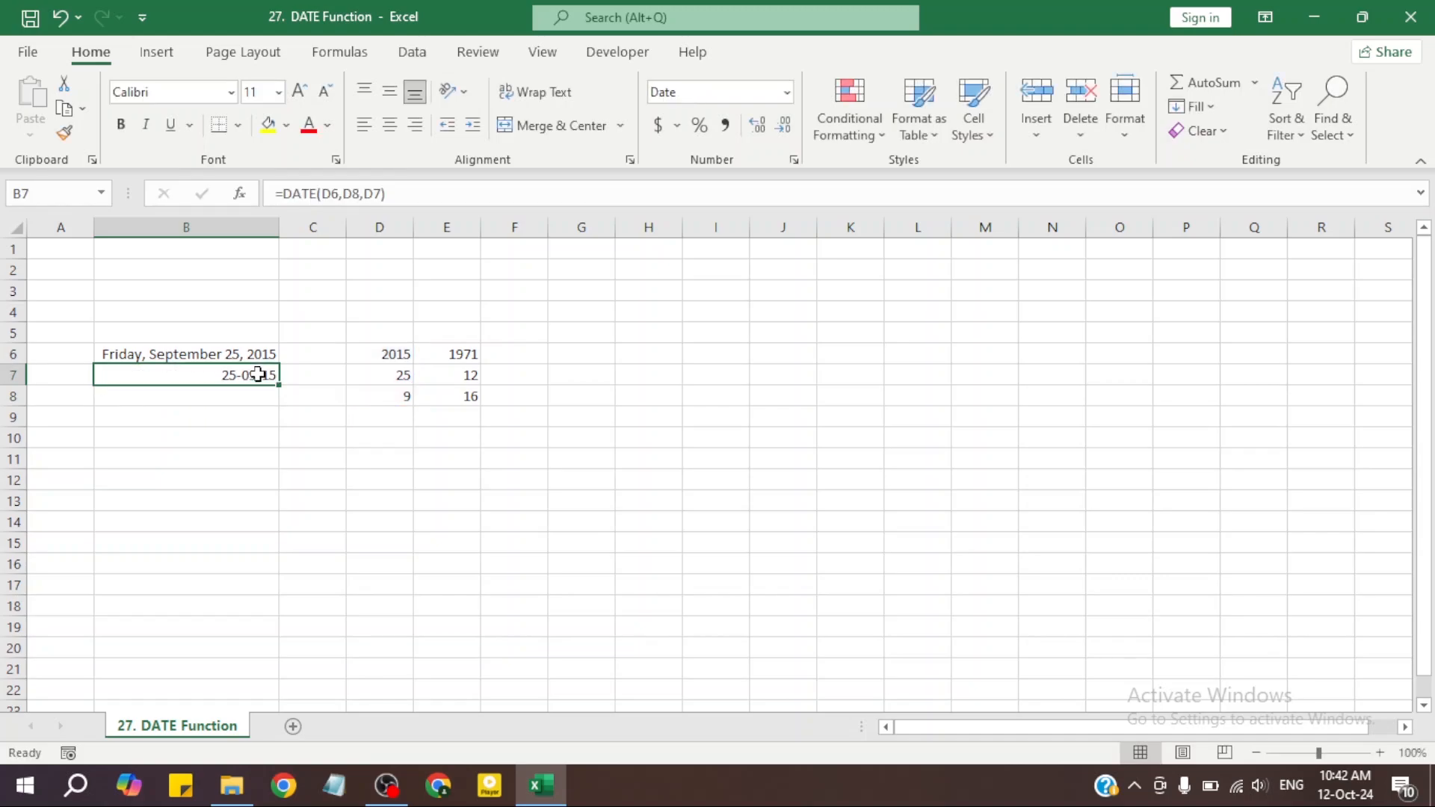
left_click(230, 391)
left_click(236, 378)
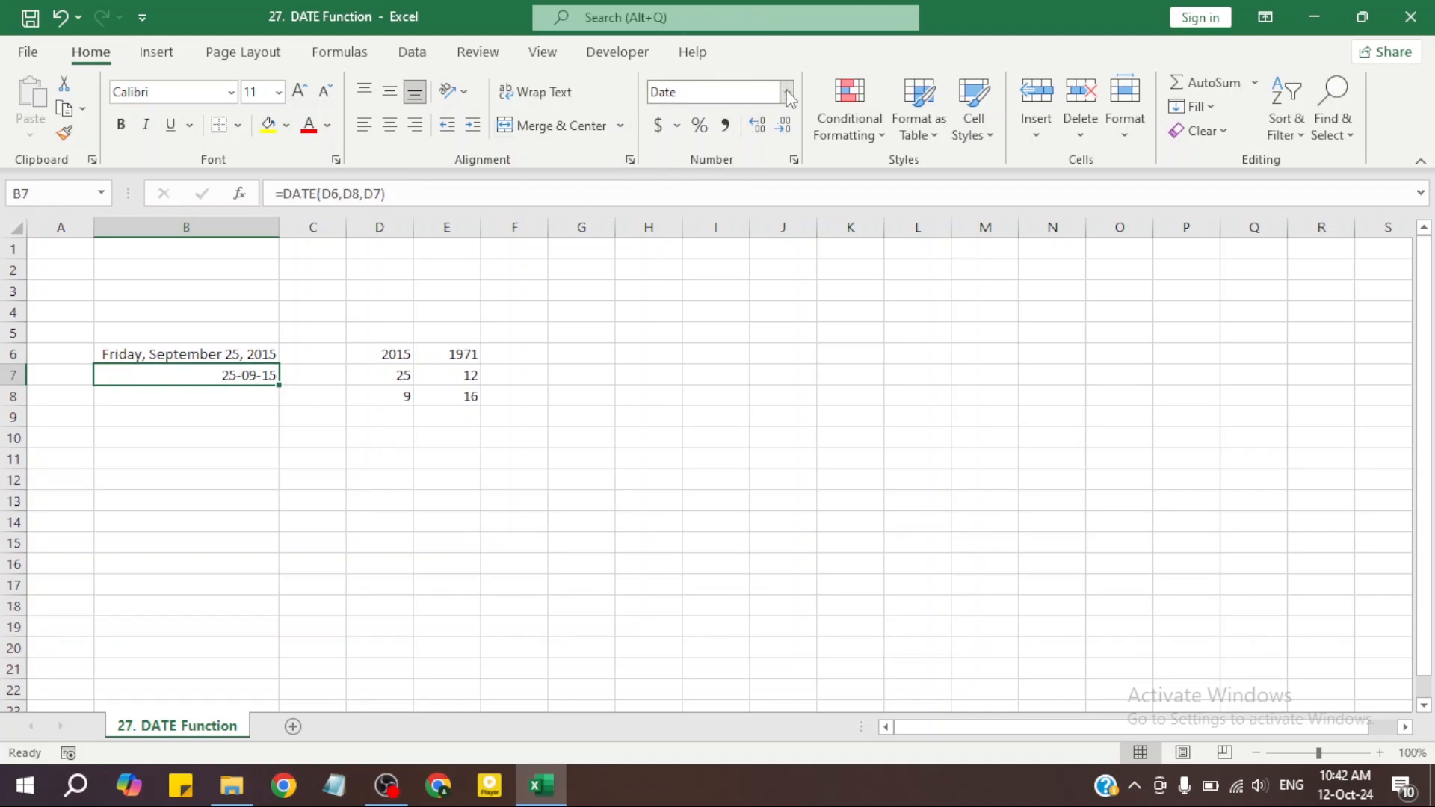
left_click(790, 102)
left_click(753, 388)
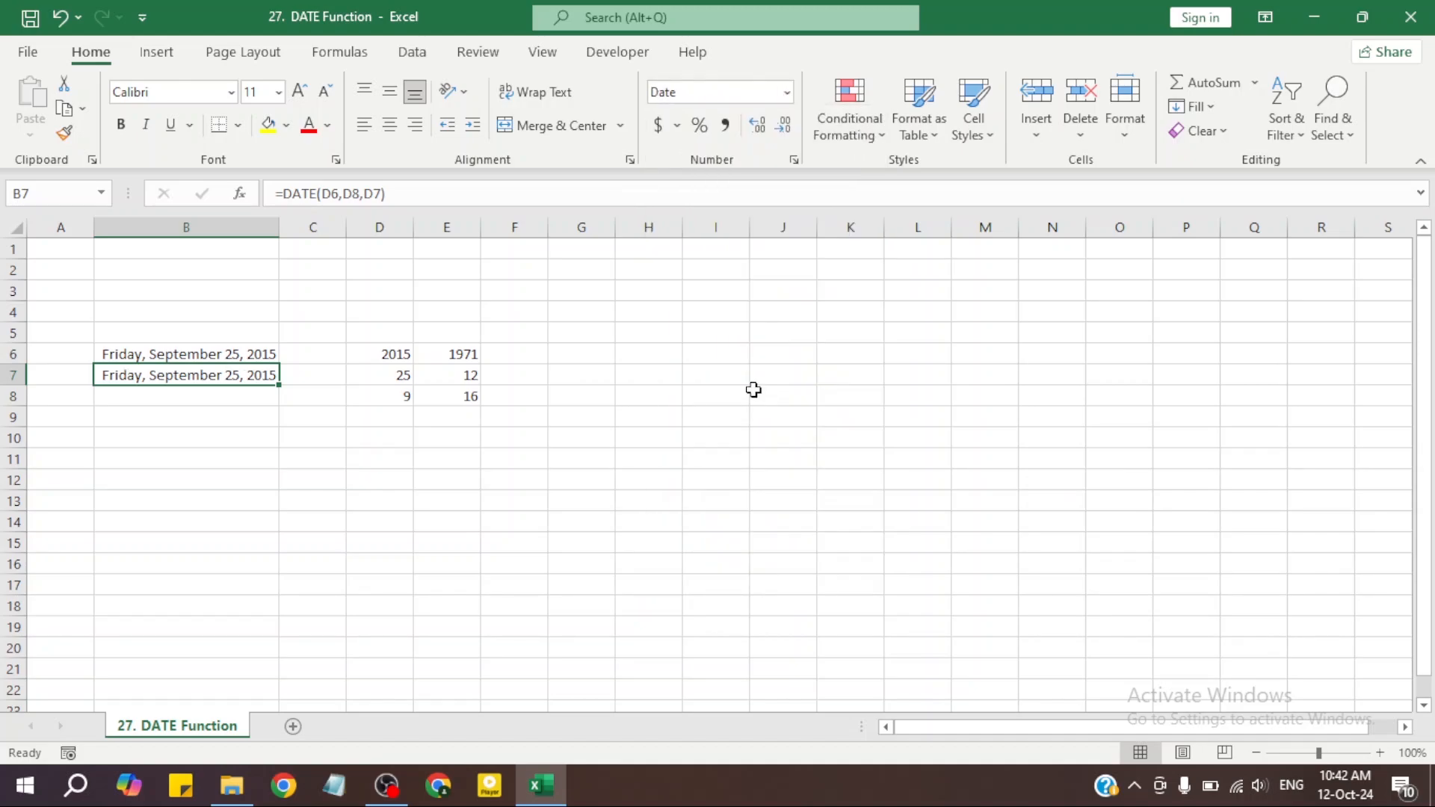
left_click(218, 435)
left_click(131, 373)
left_click(240, 397)
left_click(256, 458)
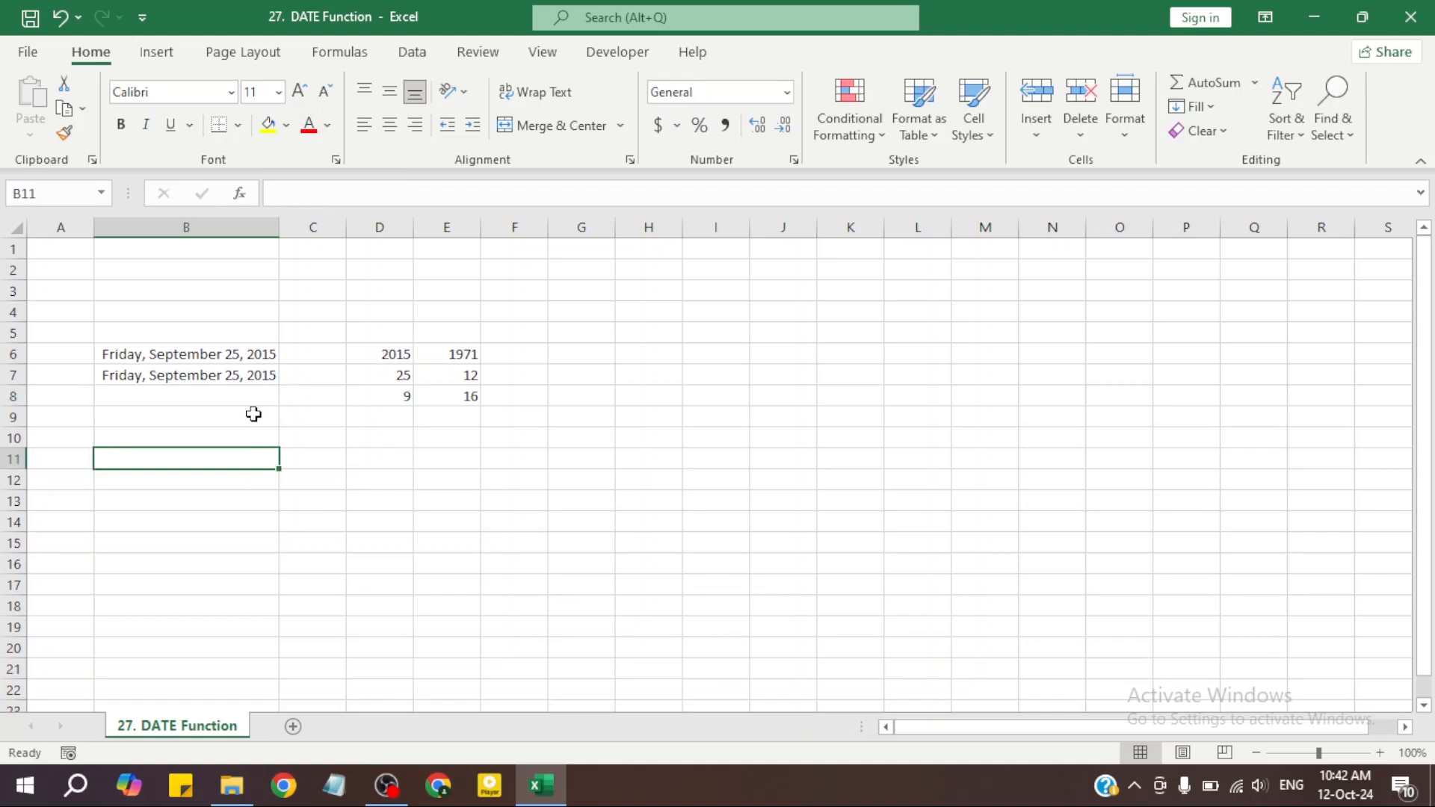
left_click(361, 431)
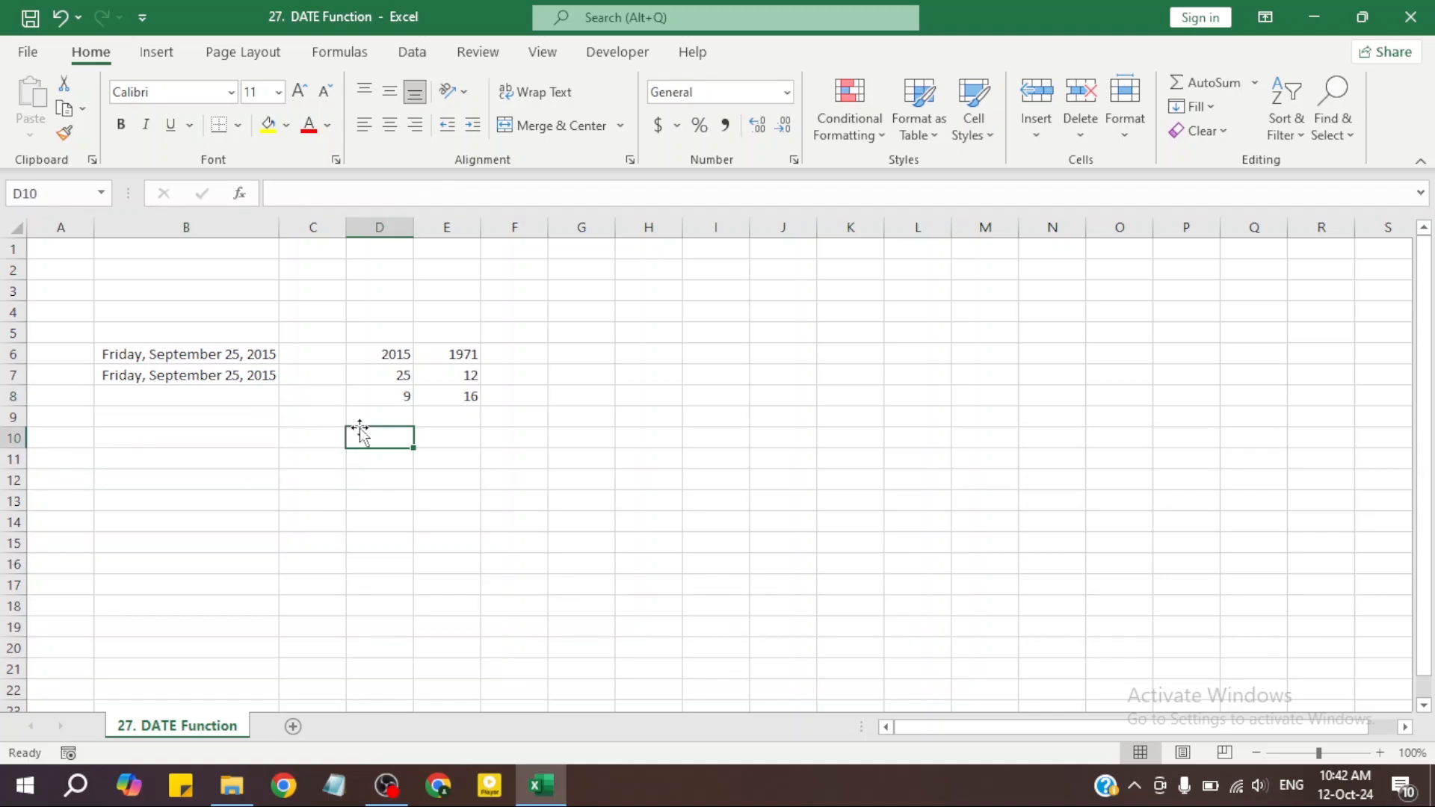
left_click(236, 400)
left_click(388, 355)
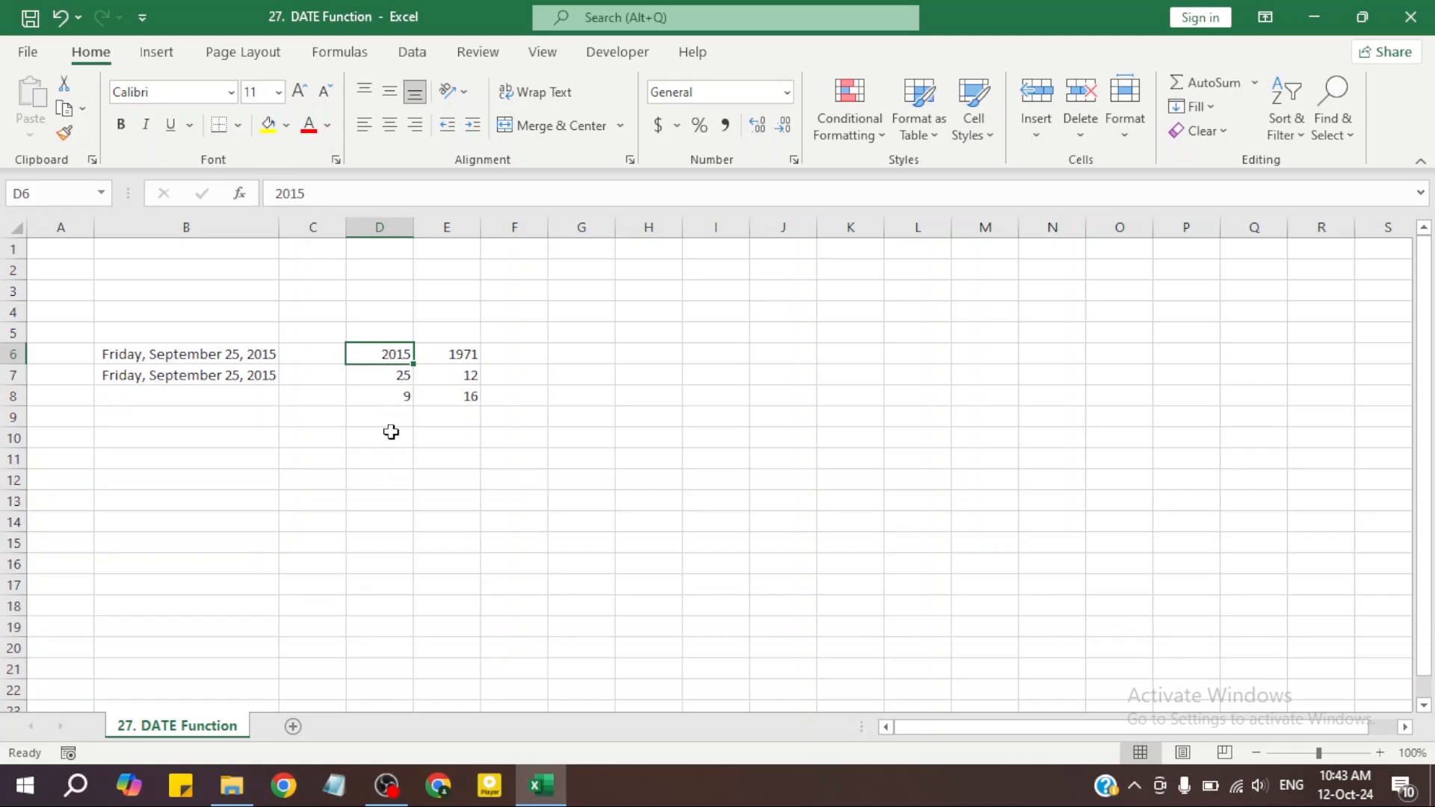
type("191")
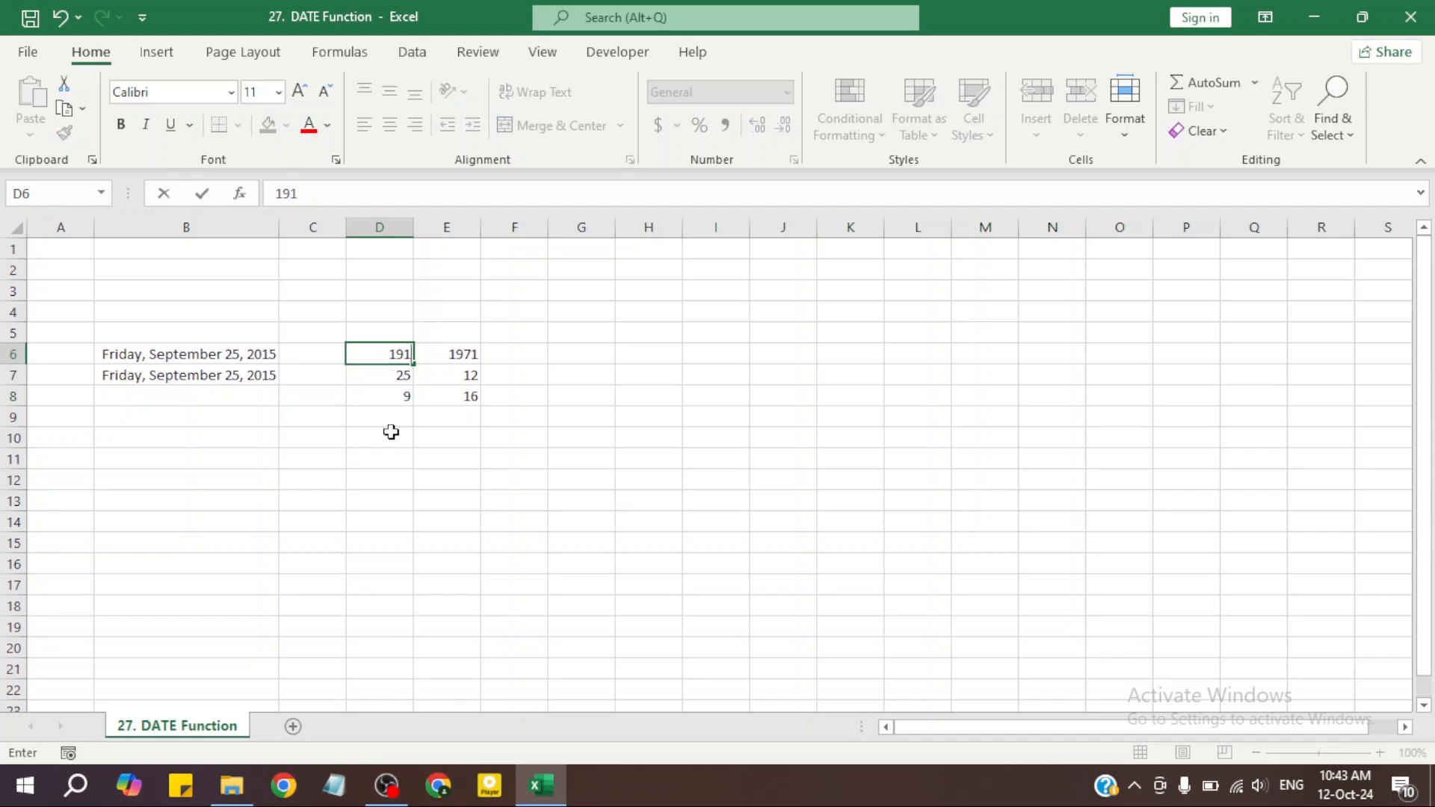
key("Return")
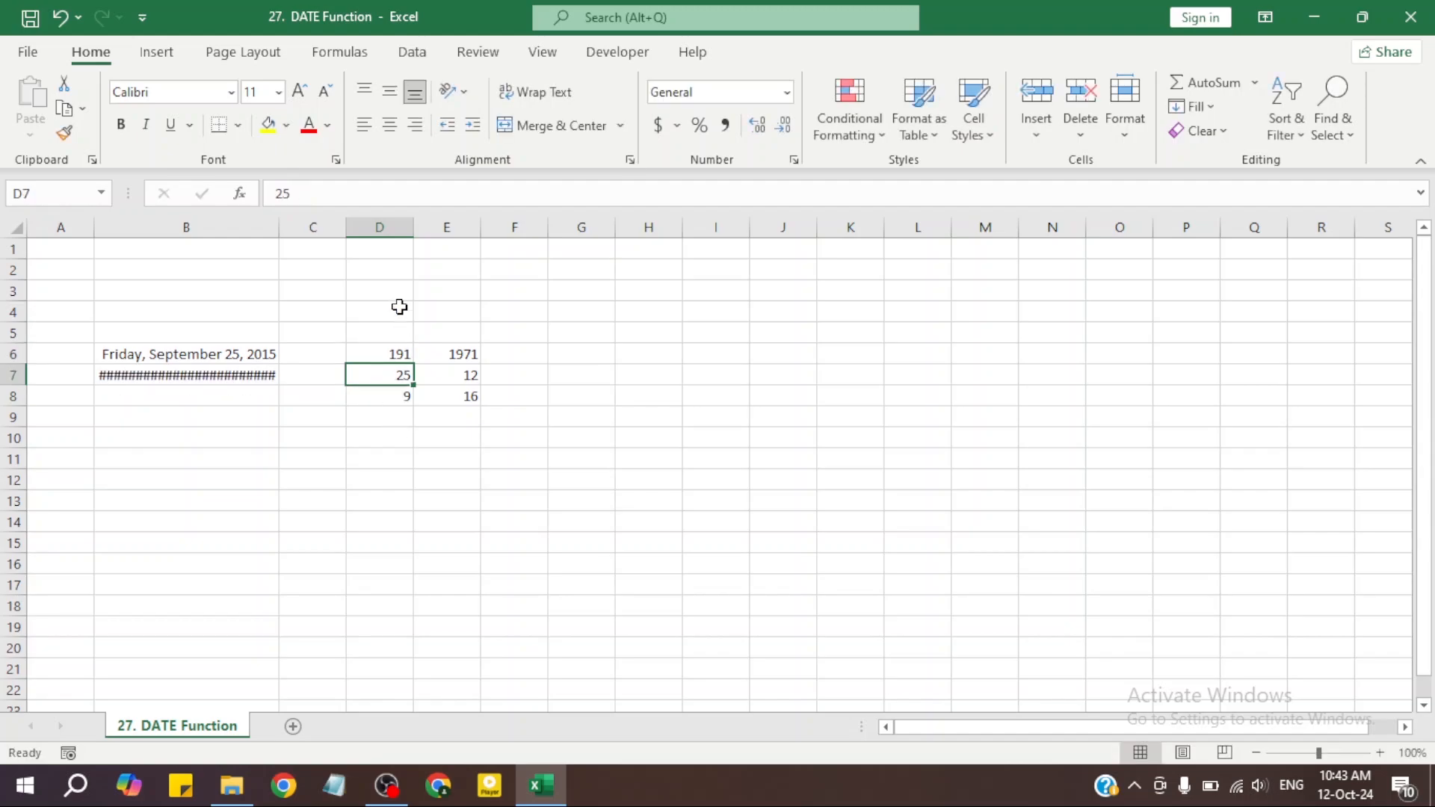
Auto-fit the width of column D and set the year in cell D6 to 1971.
double_click(413, 227)
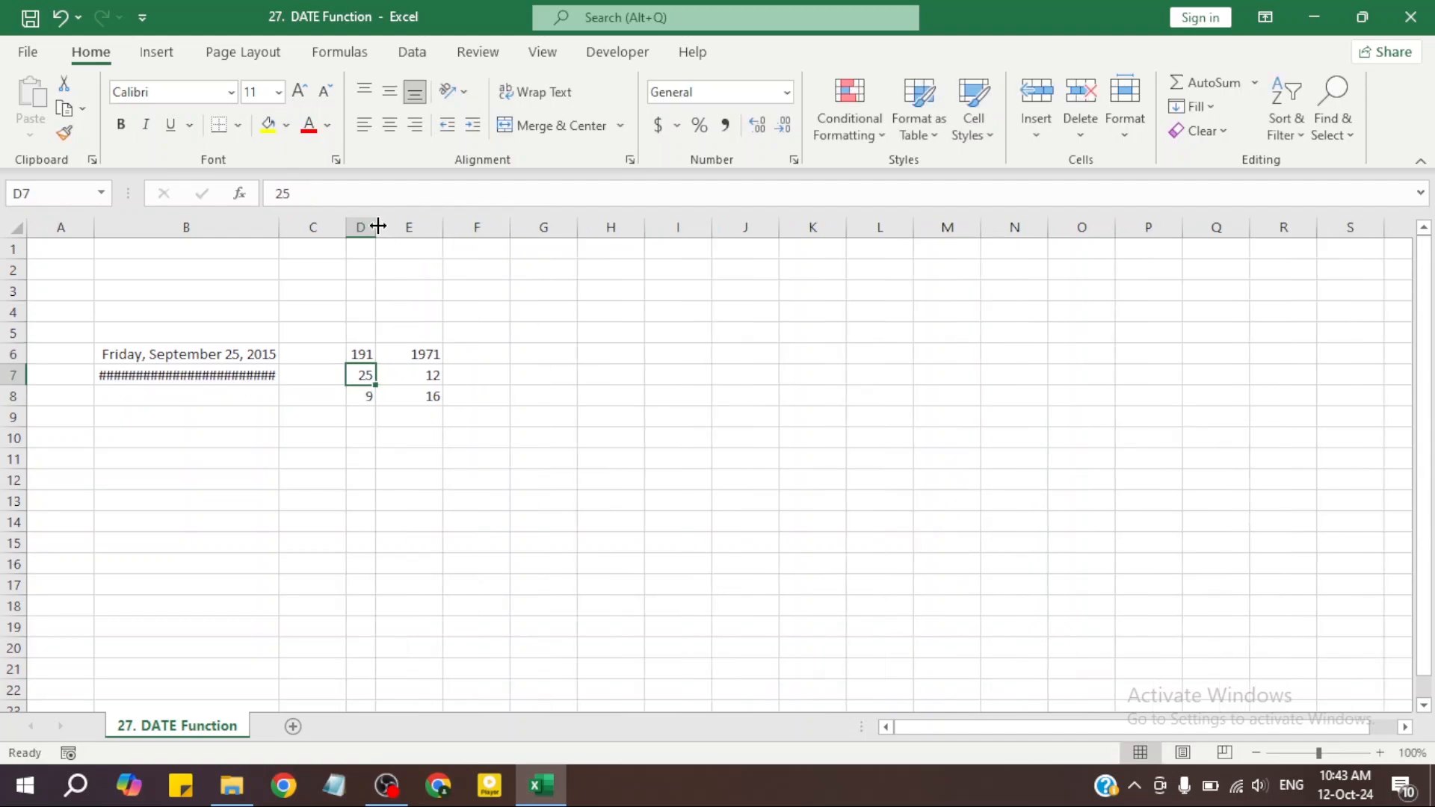
left_click(363, 352)
type("1")
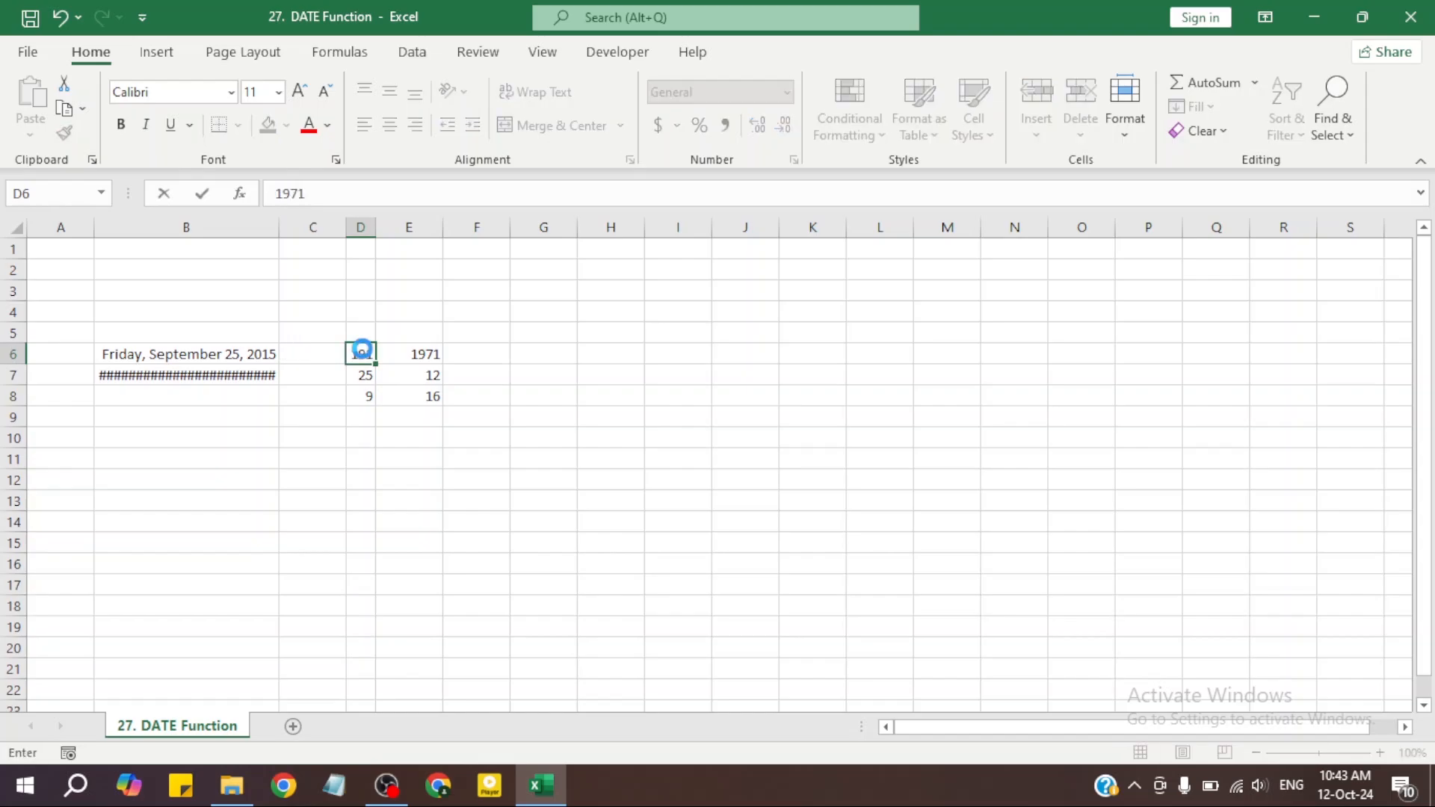
key("Return")
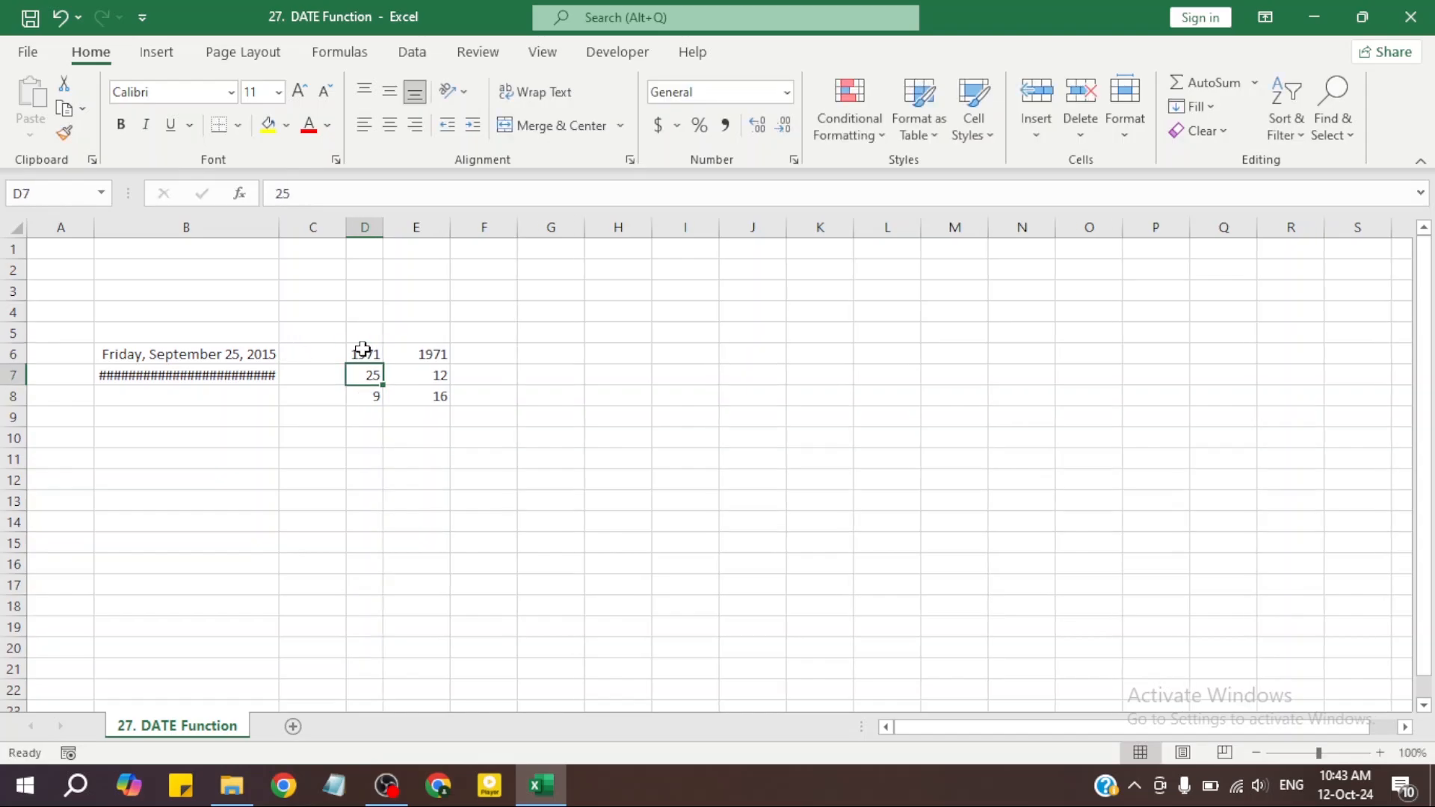
Set the day in cell D7 to 26 and the month in cell D8 to 03.
left_click(372, 394)
left_click(370, 376)
type("26")
key("Return")
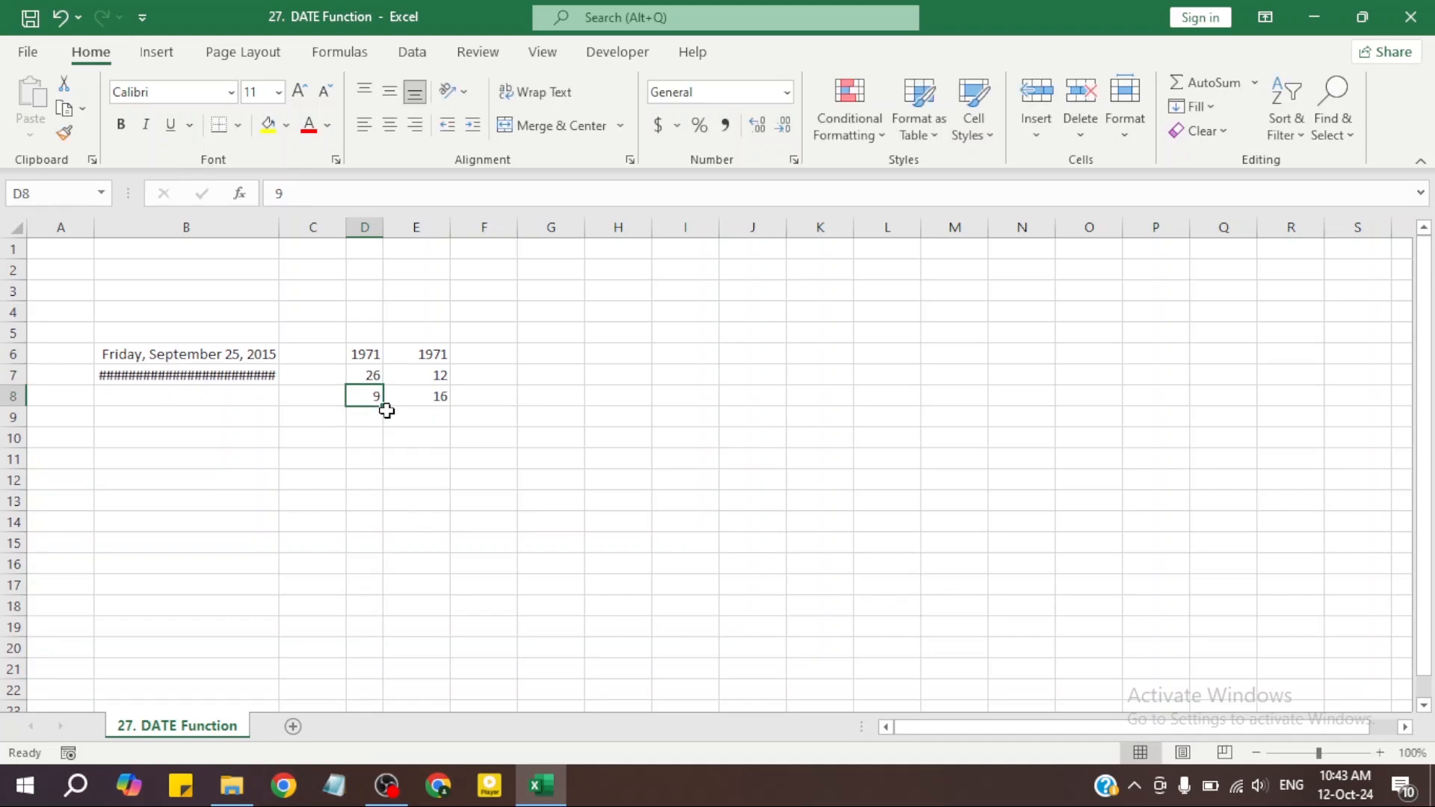
type("03")
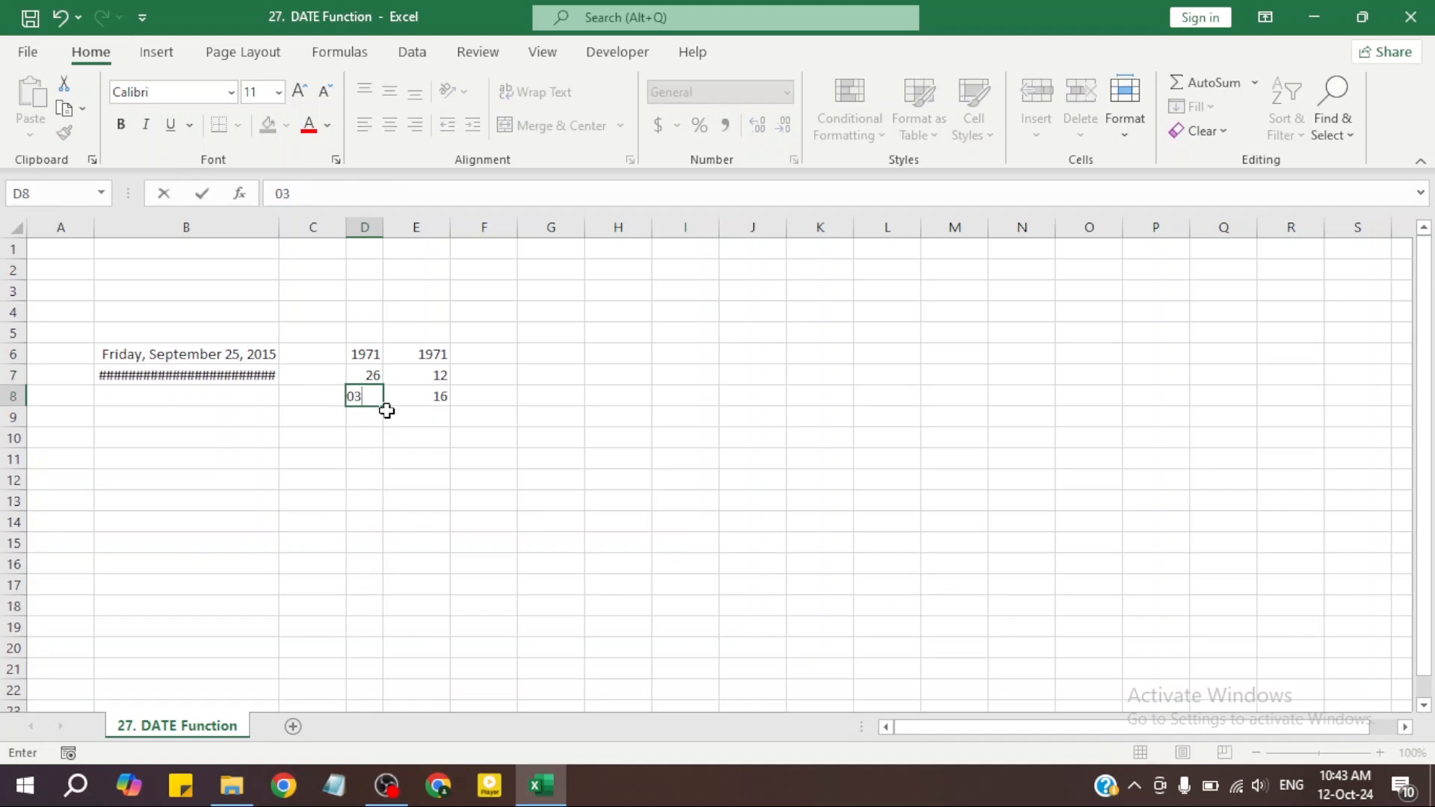
key("Return")
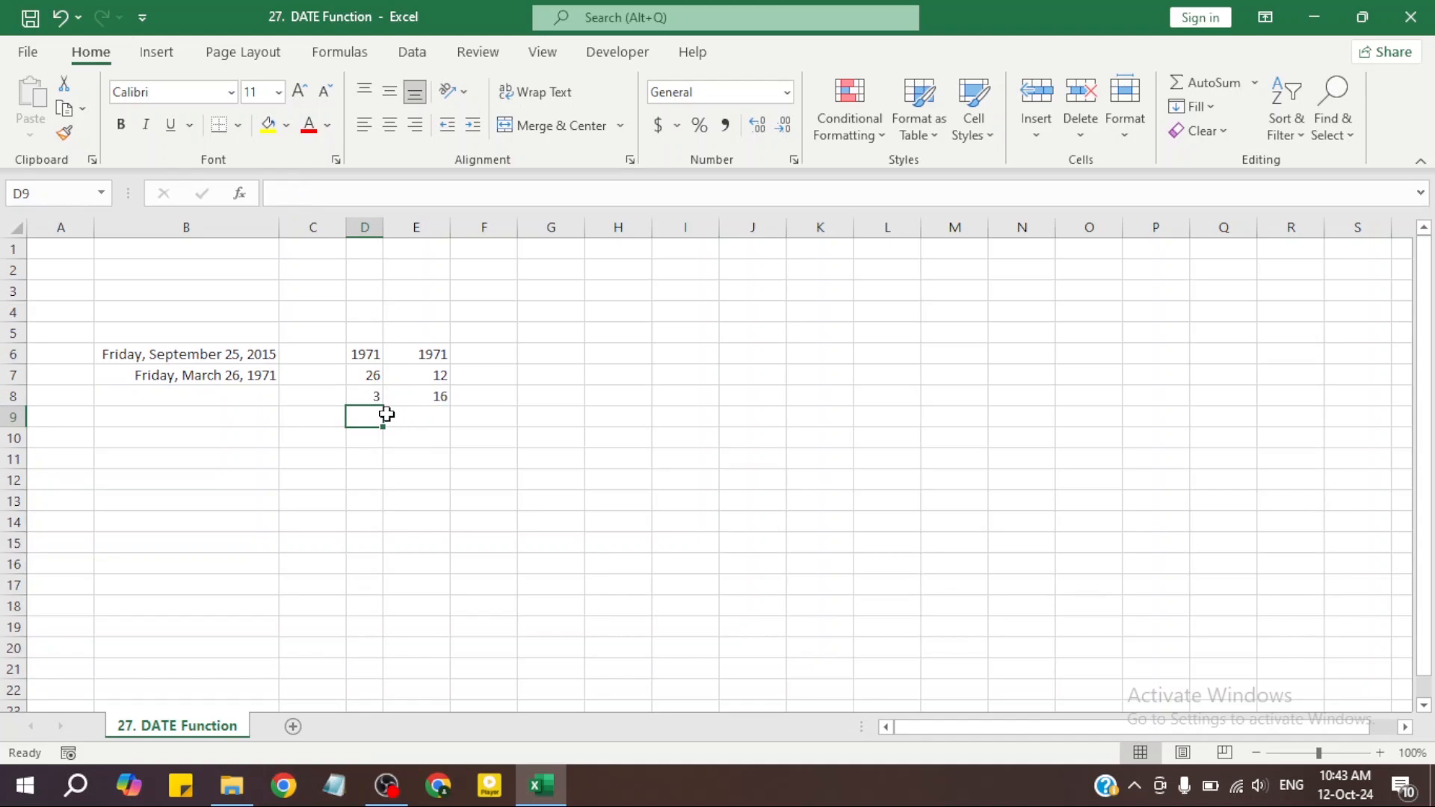
Examine the date parts in cells D6 to D8 against the DATE formulas in cells B6 and B7.
left_click(368, 354)
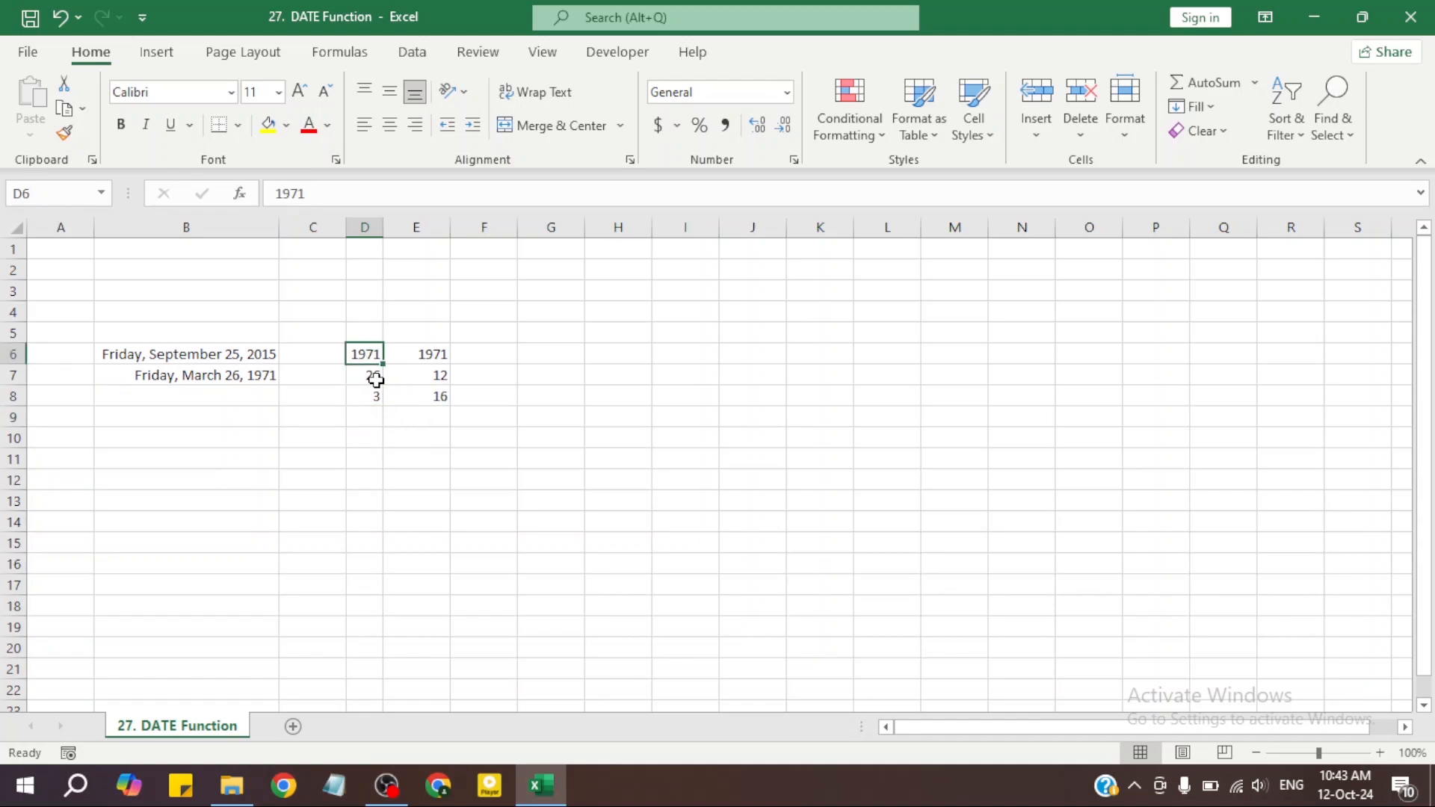
left_click(371, 378)
left_click(253, 376)
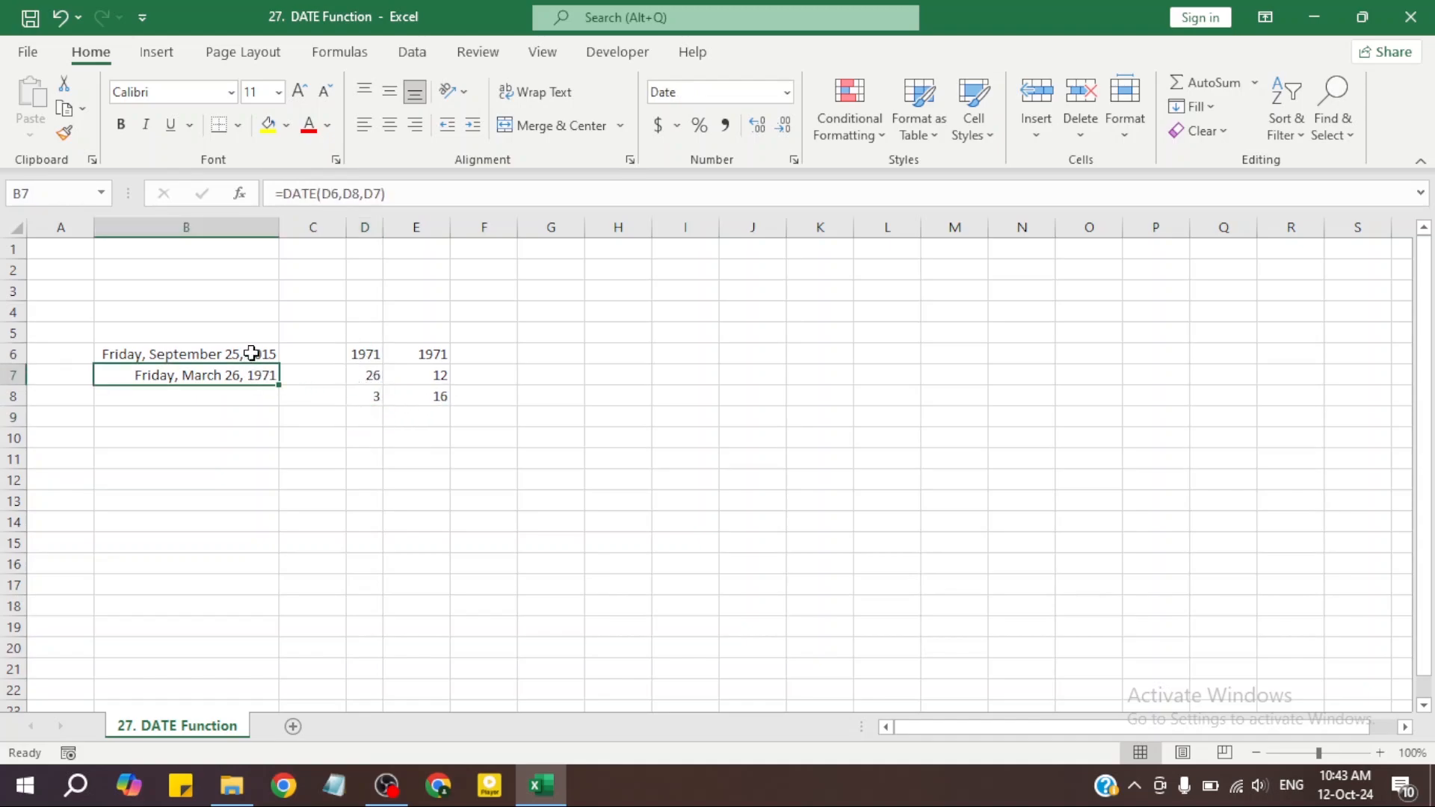
left_click(253, 352)
left_click(245, 384)
left_click(348, 410)
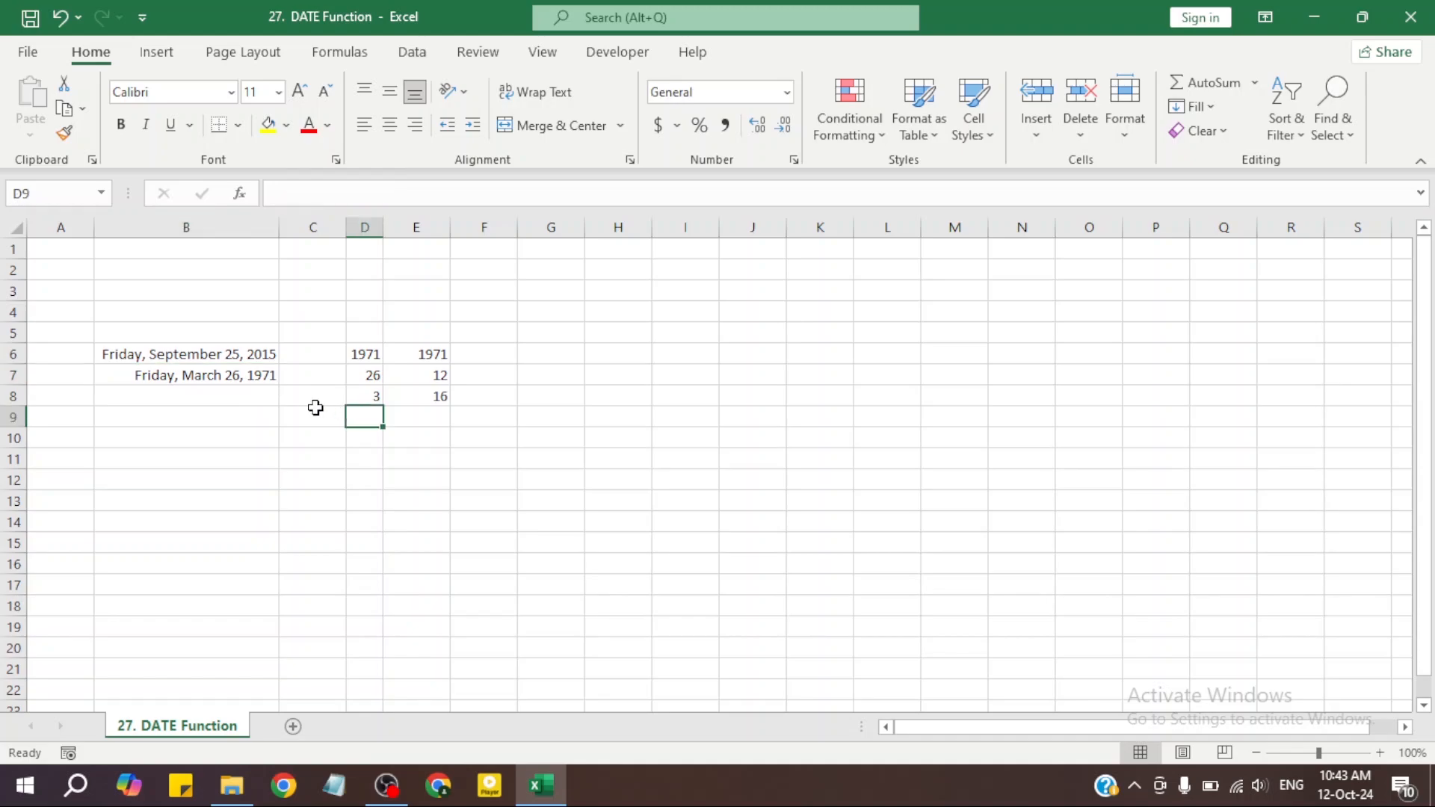
left_click(150, 379)
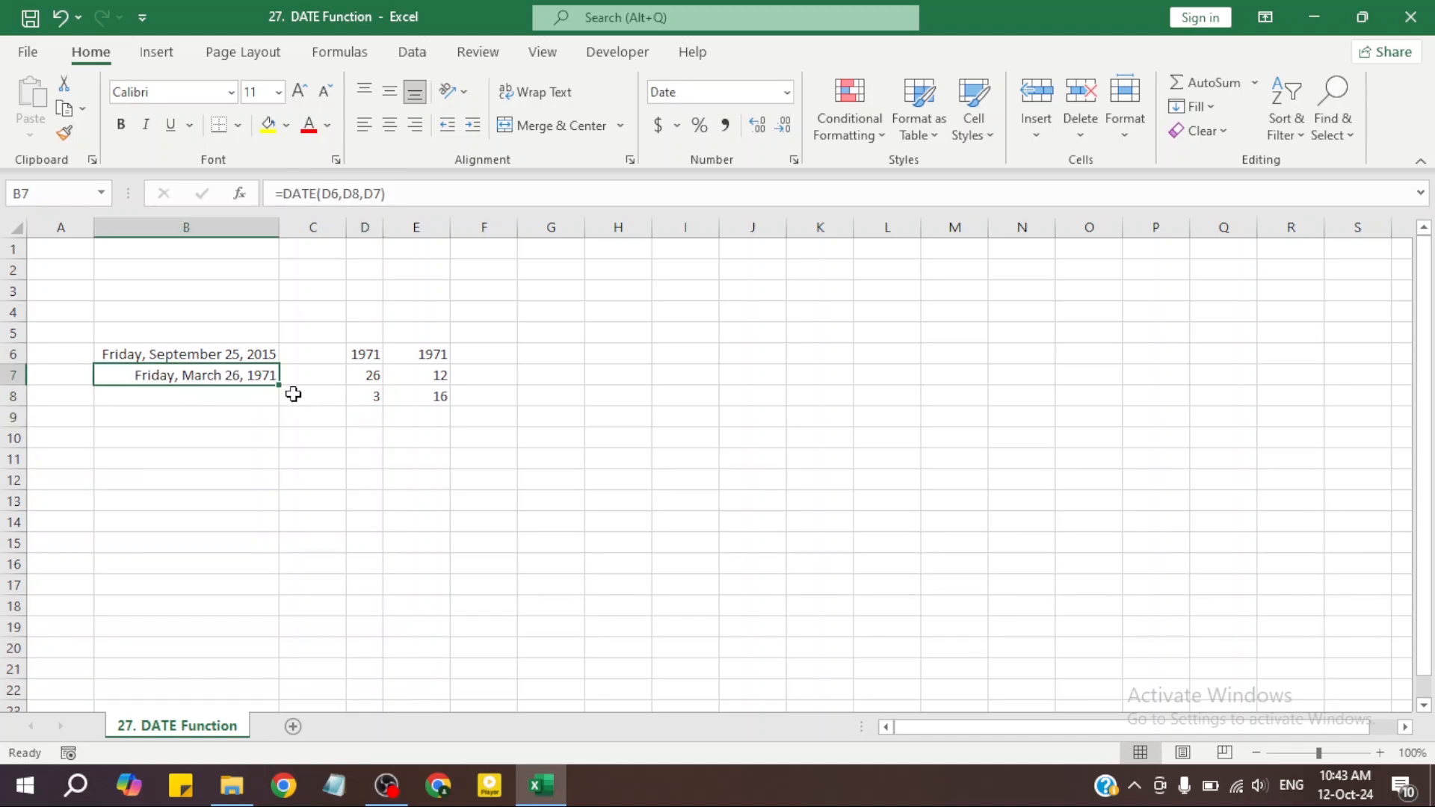
left_click_drag(349, 356, 368, 391)
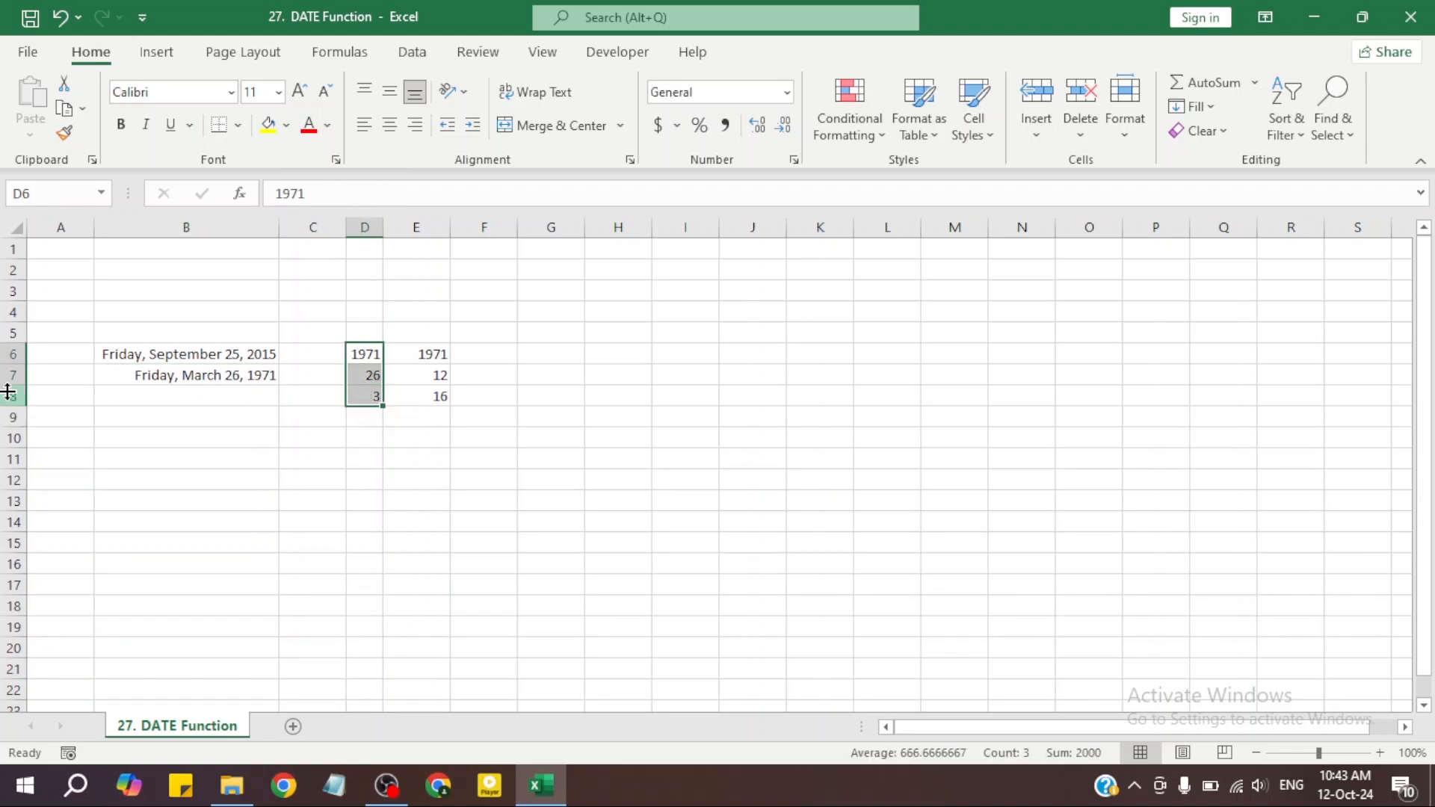
Inspect the typed-value DATE formula in cell B6 and the cell-reference DATE formula in cell B7 with its source cells D6:D8.
left_click(149, 376)
left_click(160, 355)
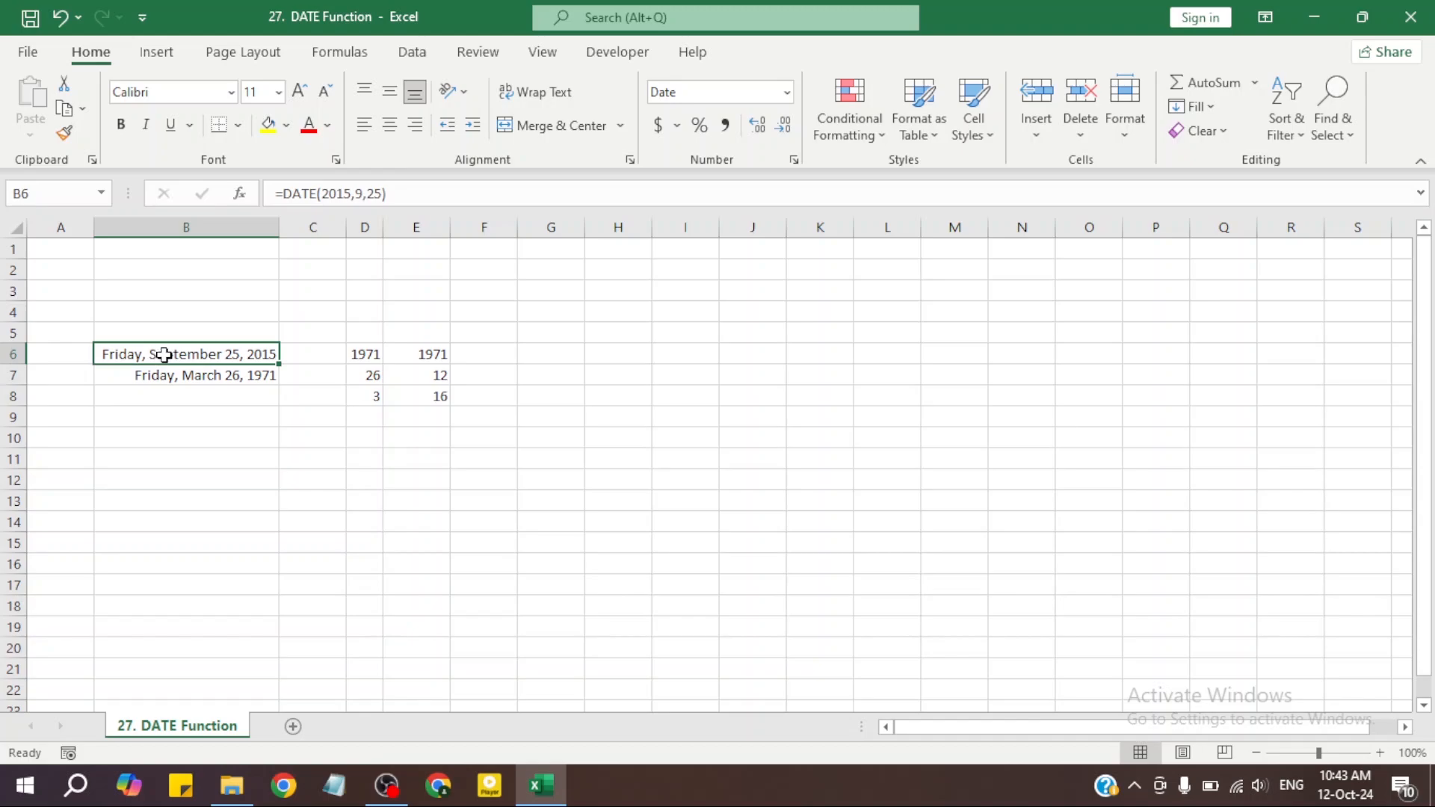
double_click(162, 354)
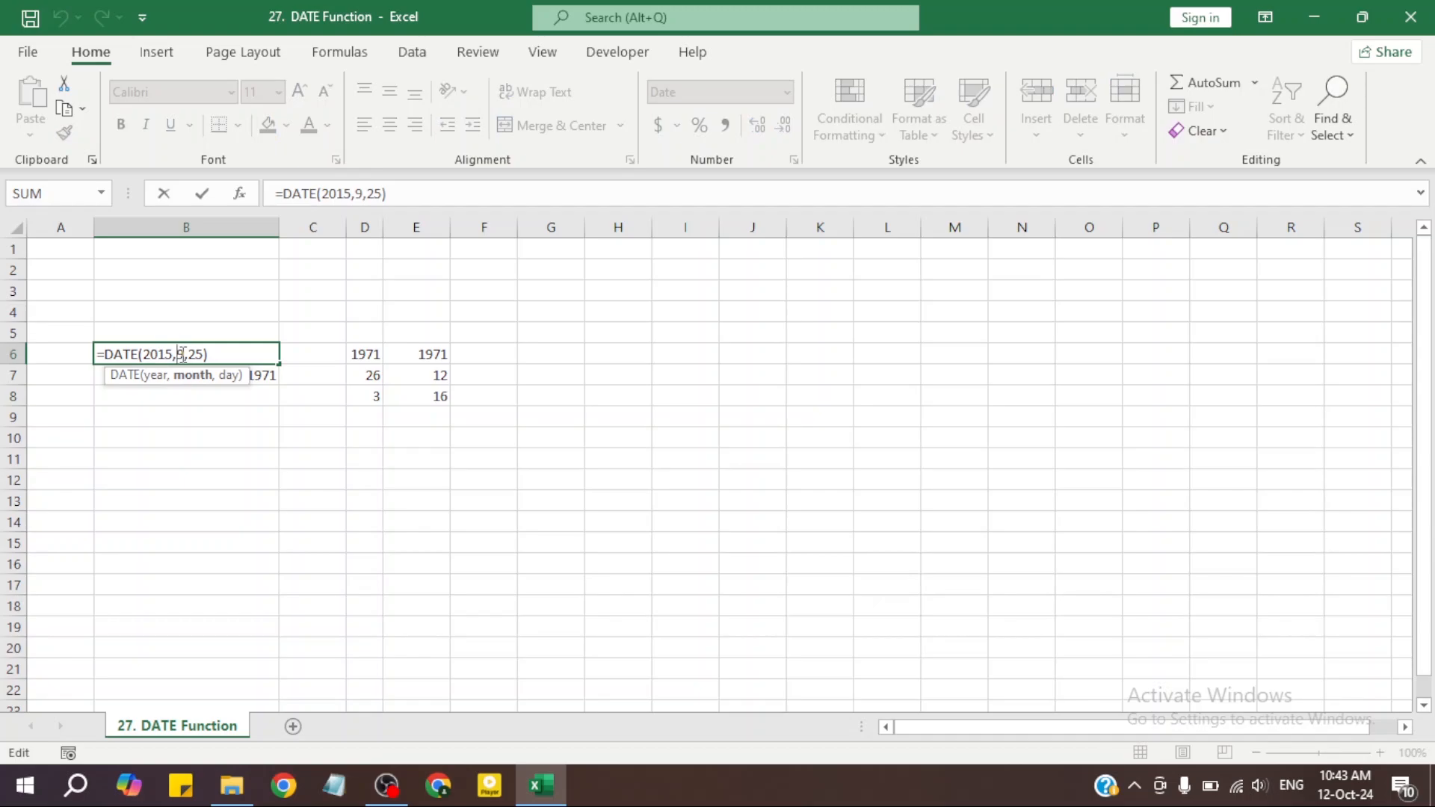
left_click(210, 354)
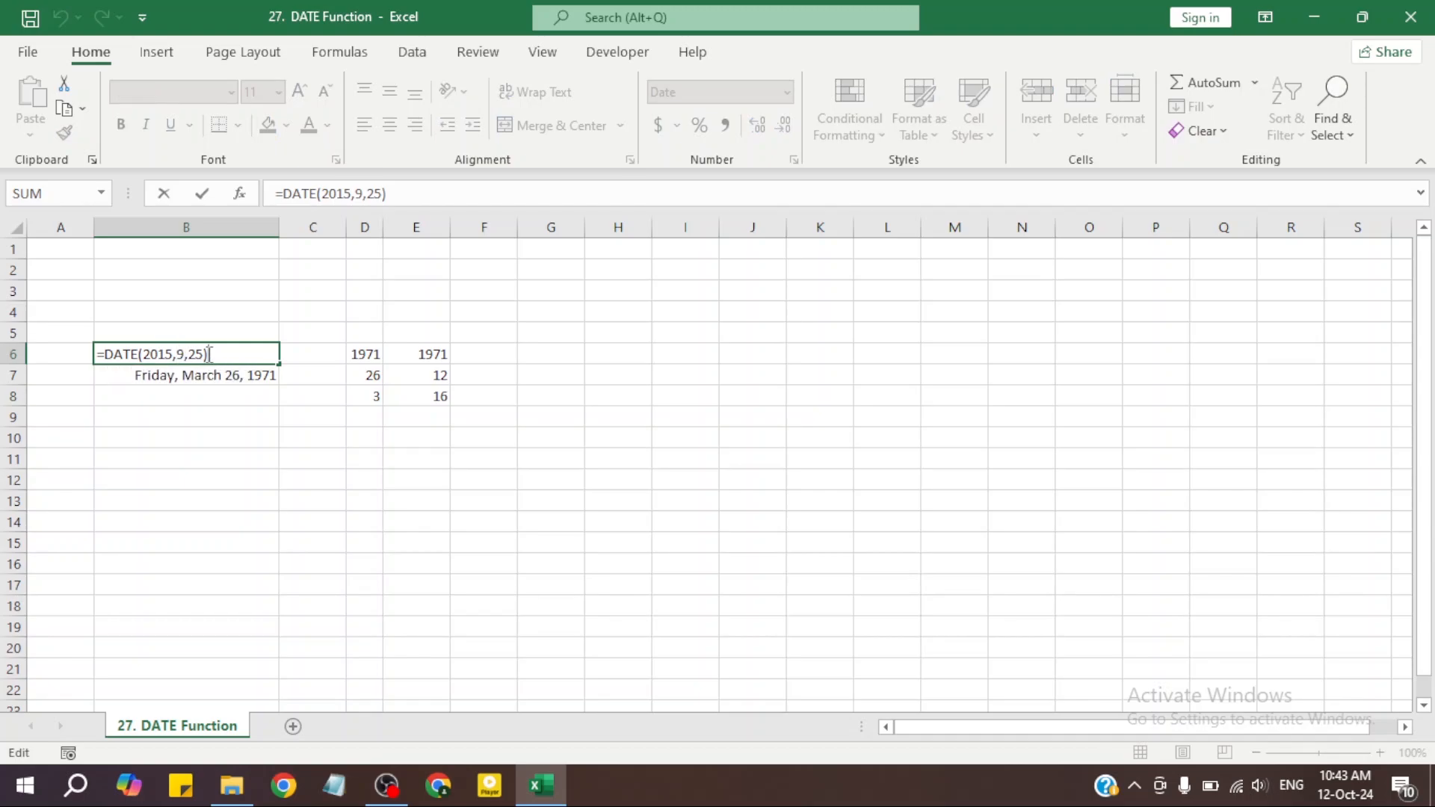
key("Return")
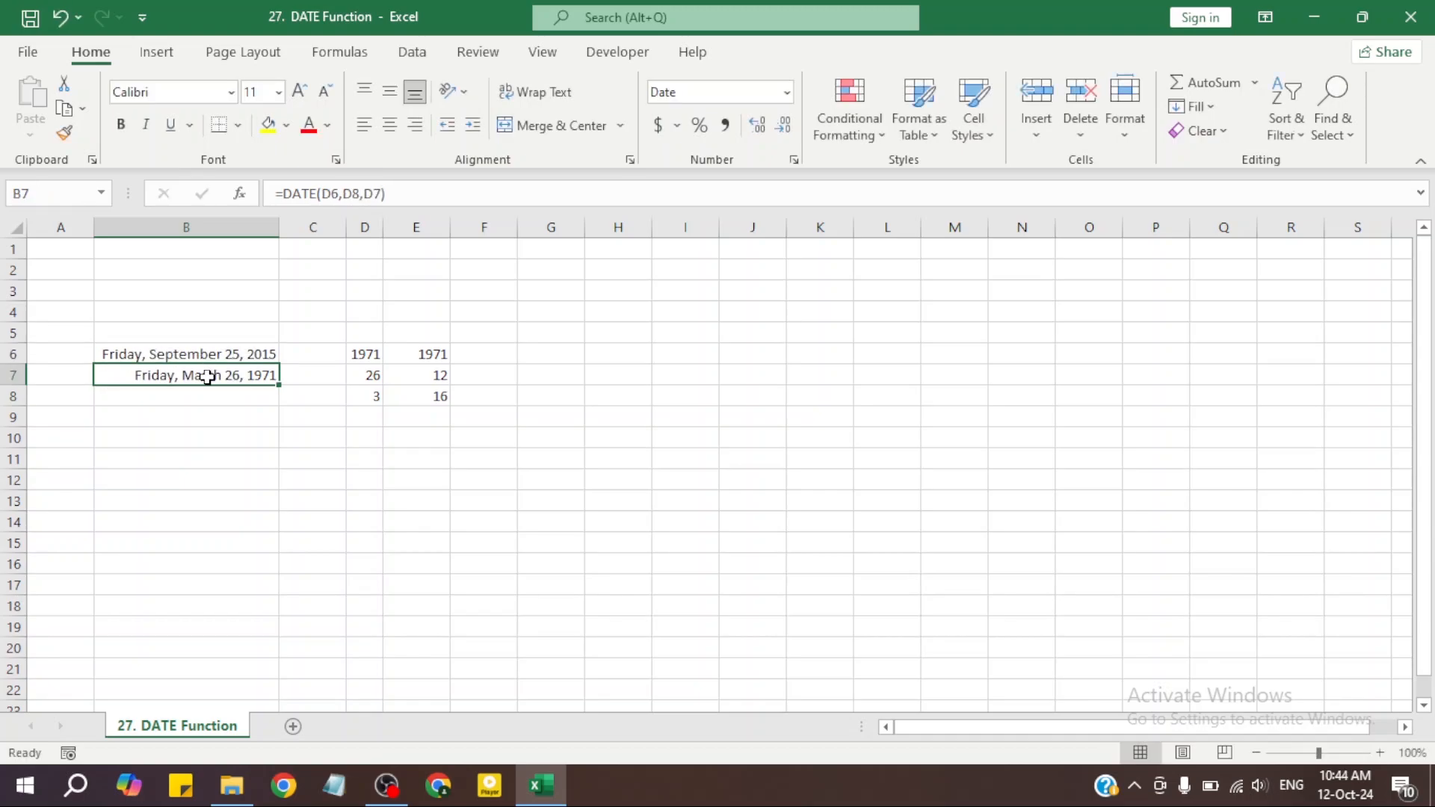
double_click(204, 375)
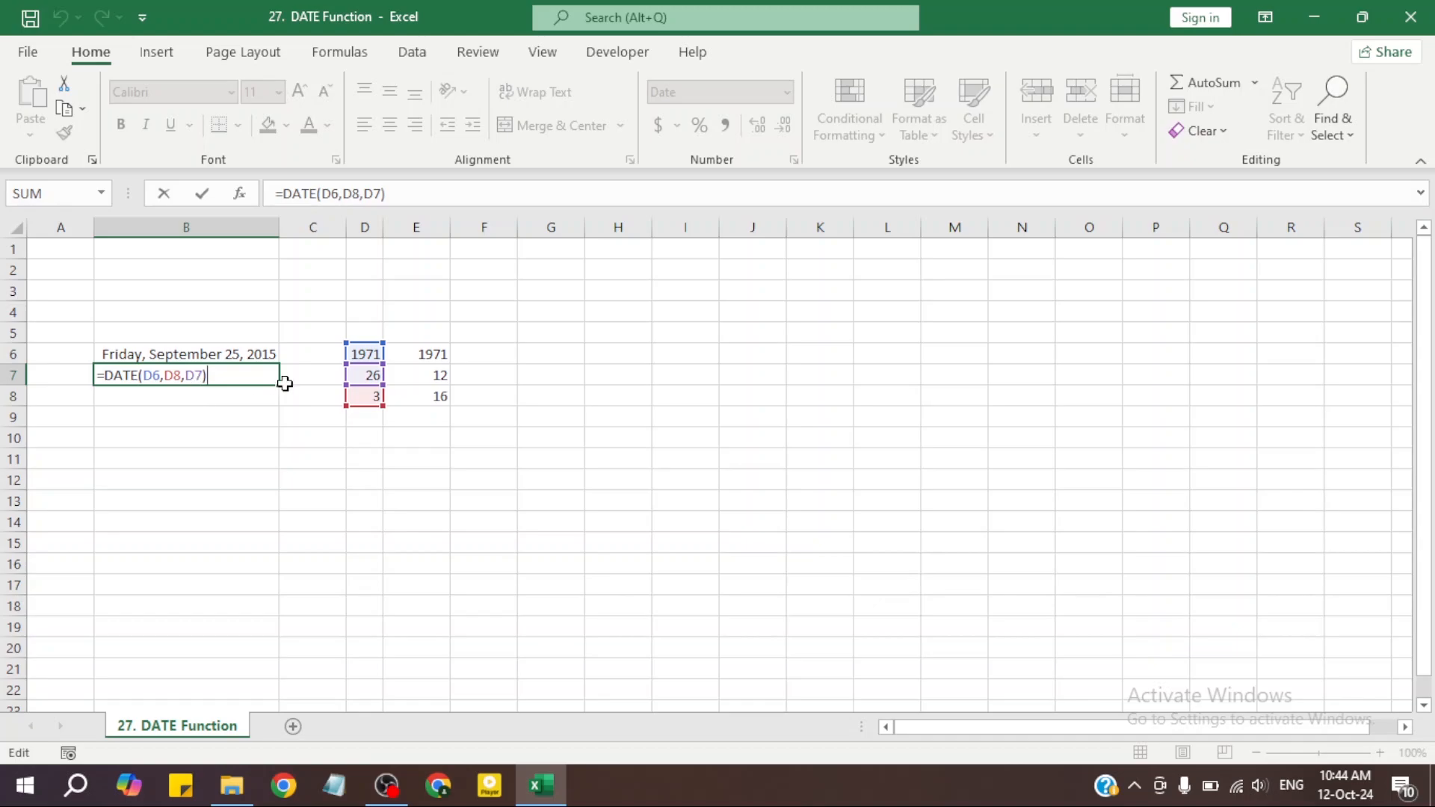
key("Return")
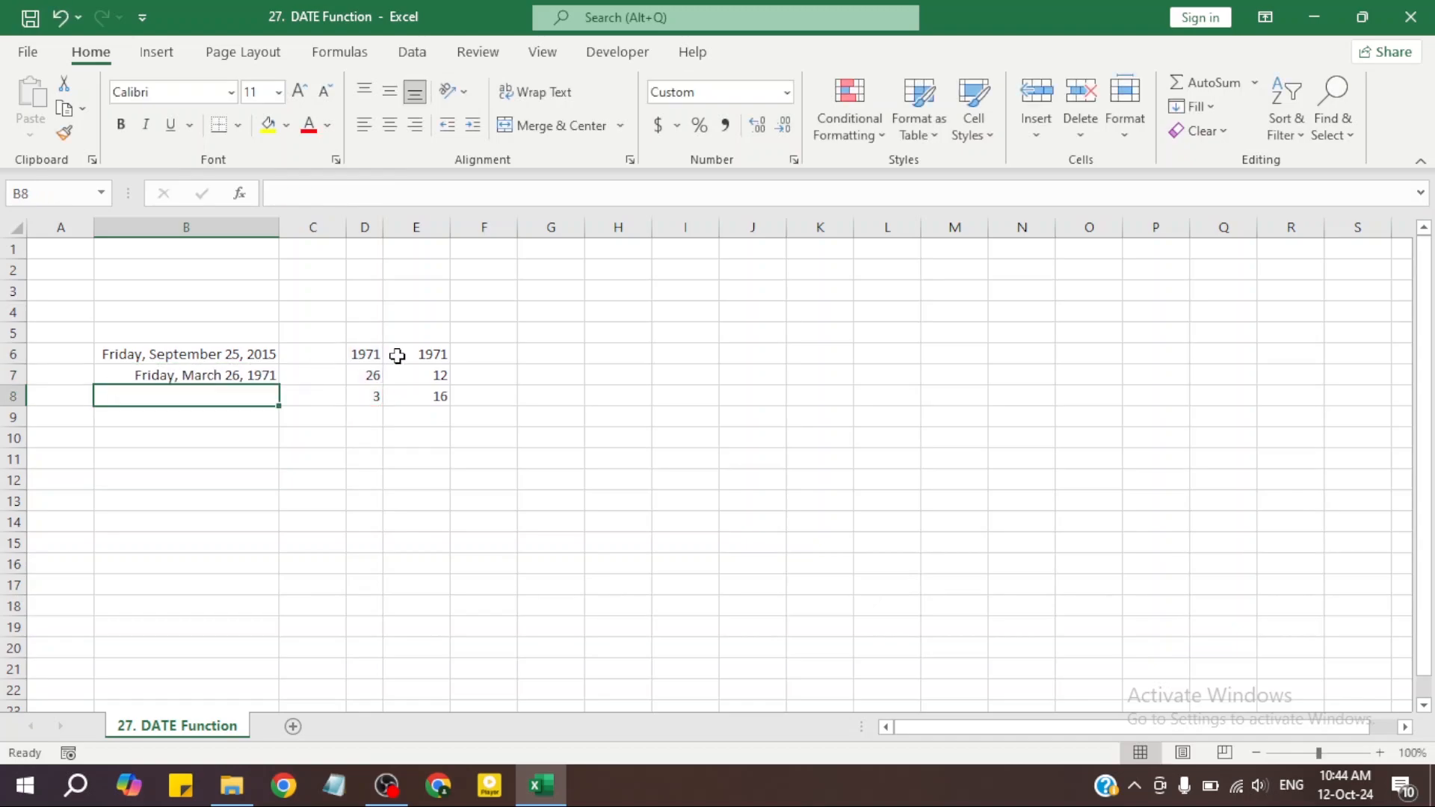
left_click_drag(363, 353, 365, 396)
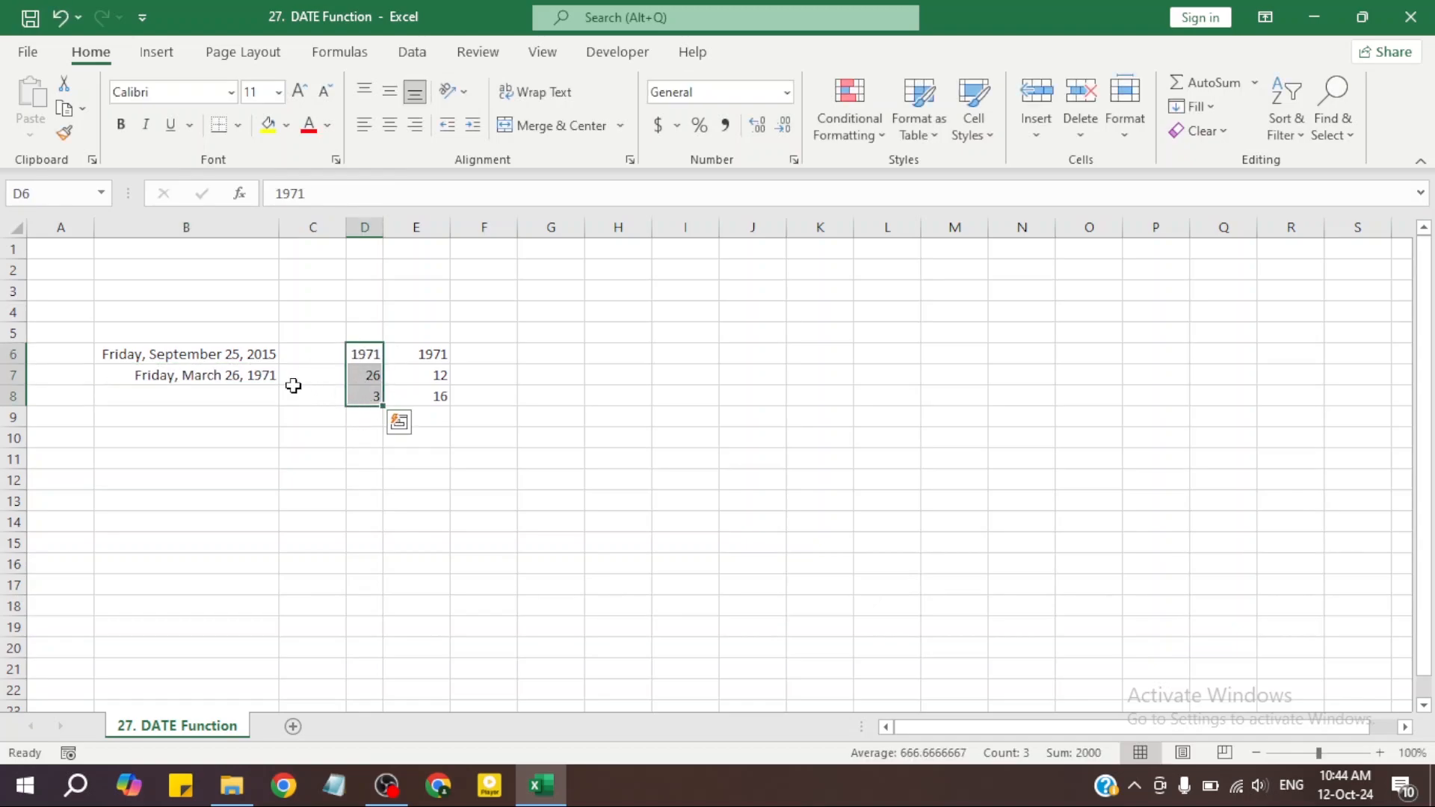
left_click(219, 353)
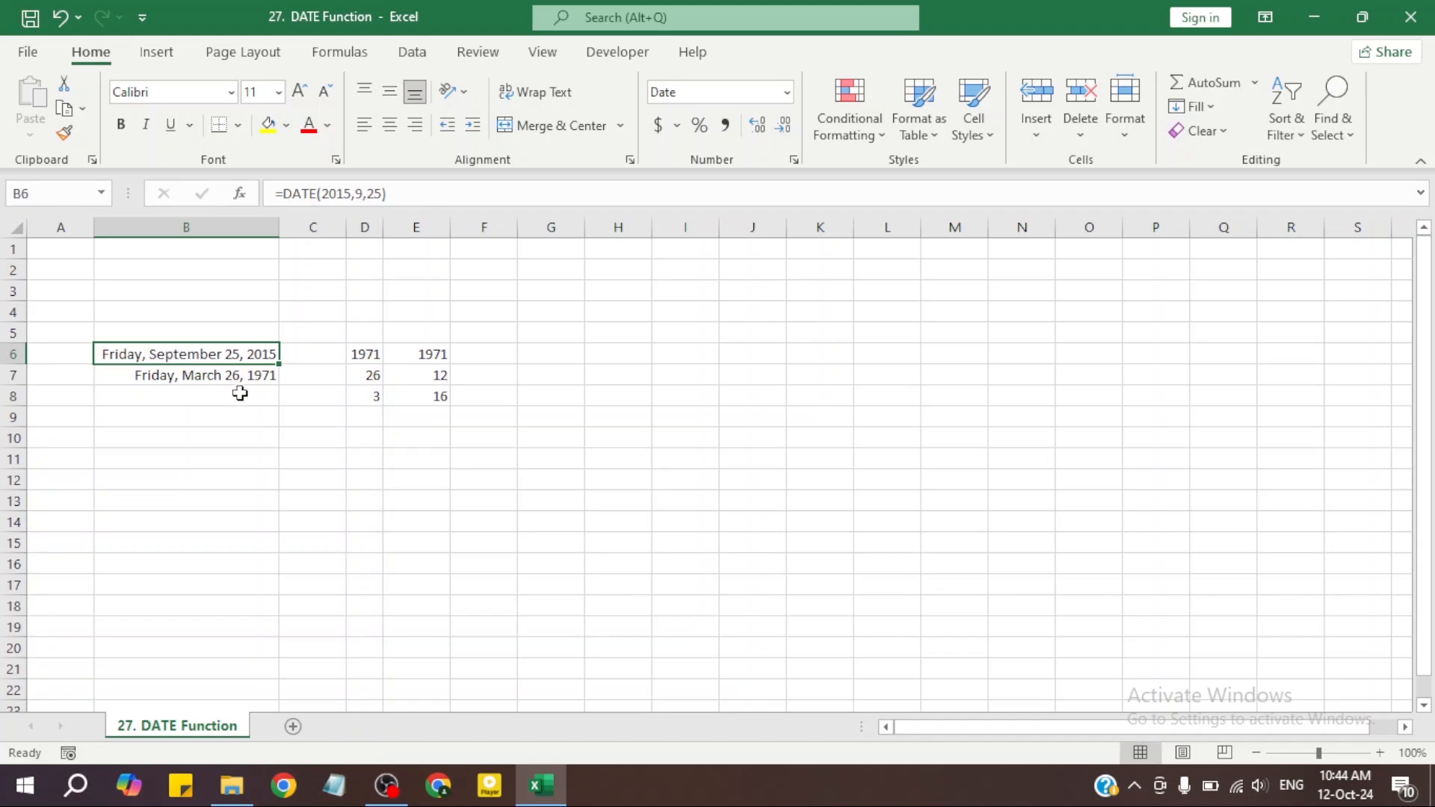
Enter the formula =DATE(E6,E7,E8) in cell B10, taking the year, month and day from column E.
left_click_drag(432, 354, 435, 396)
left_click(161, 439)
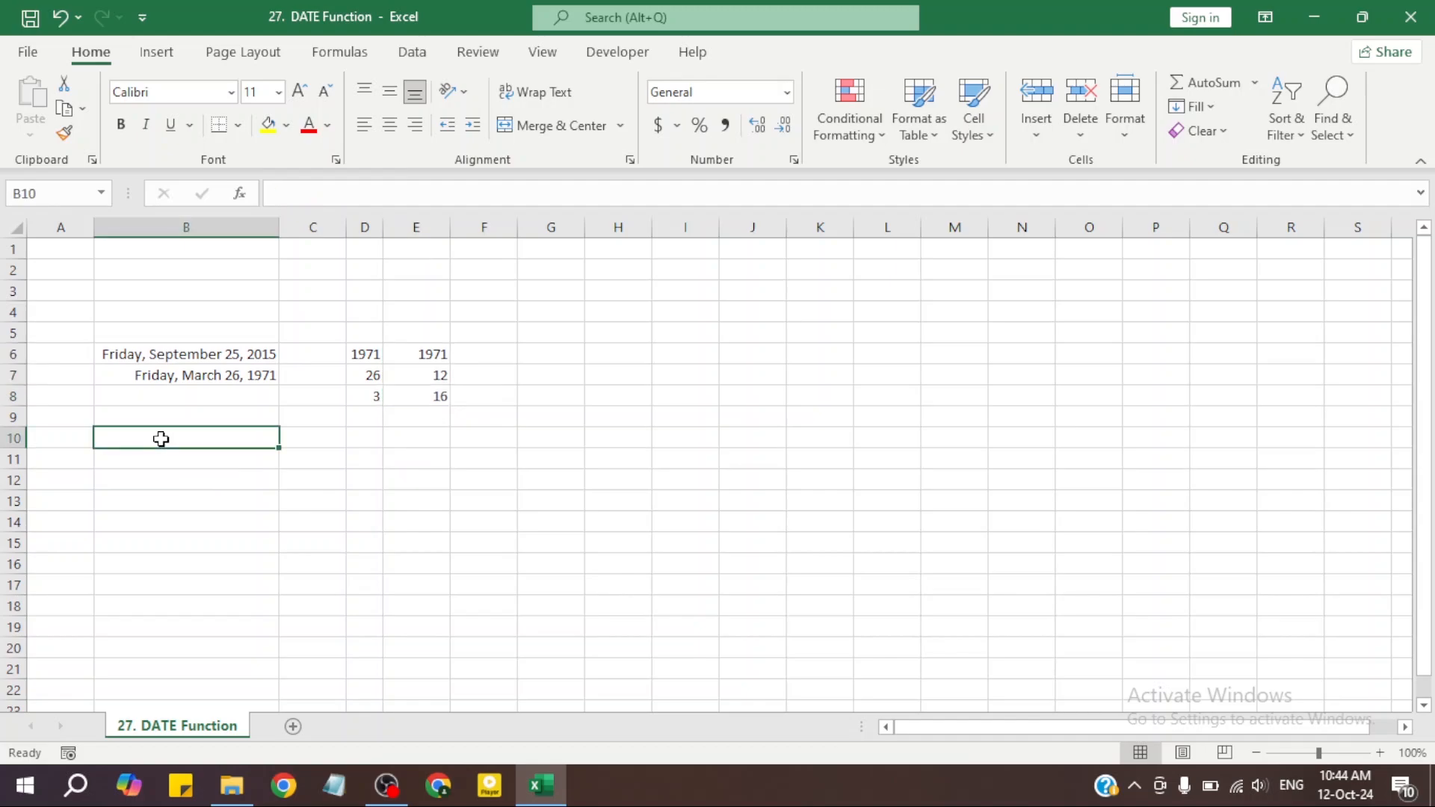
type("=dat")
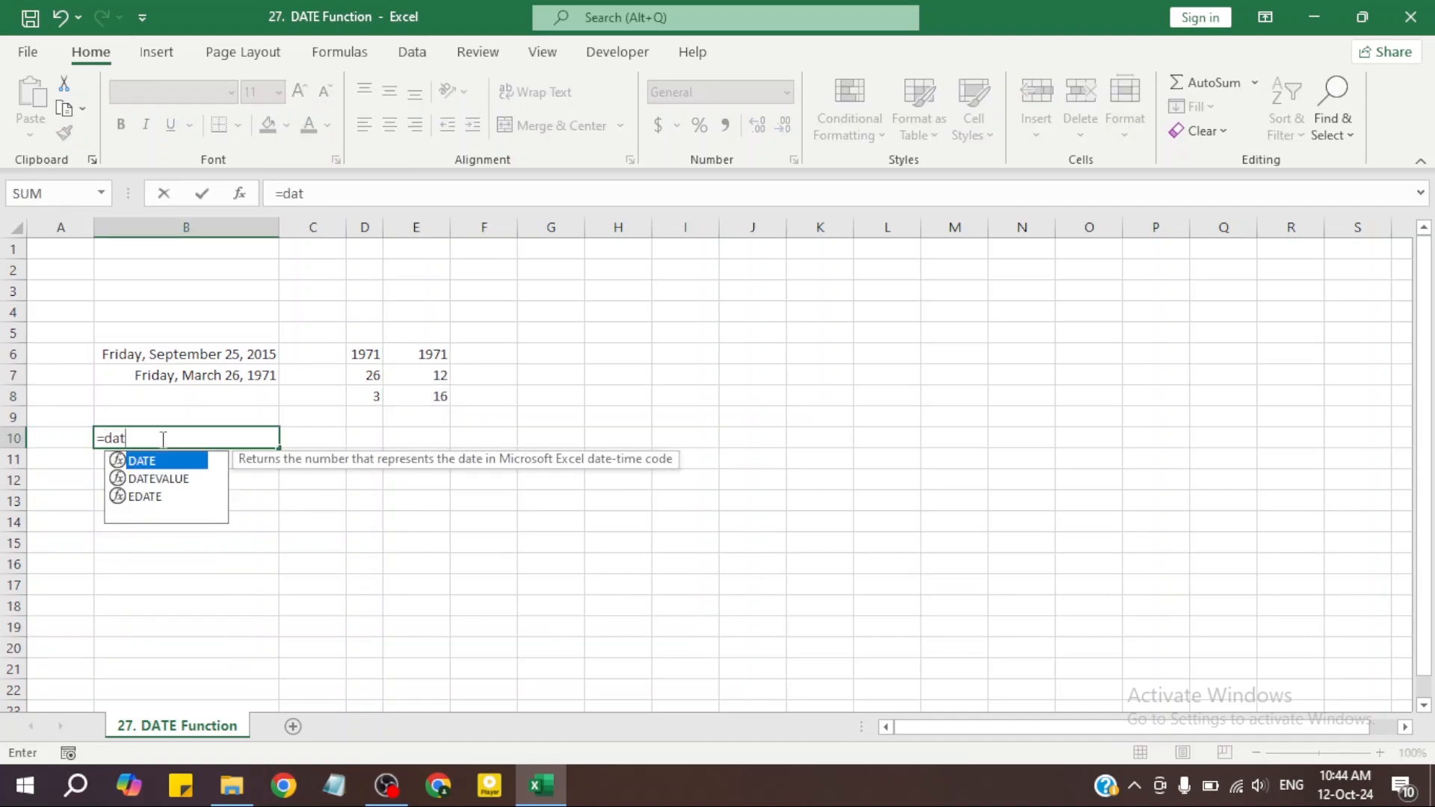
type("e")
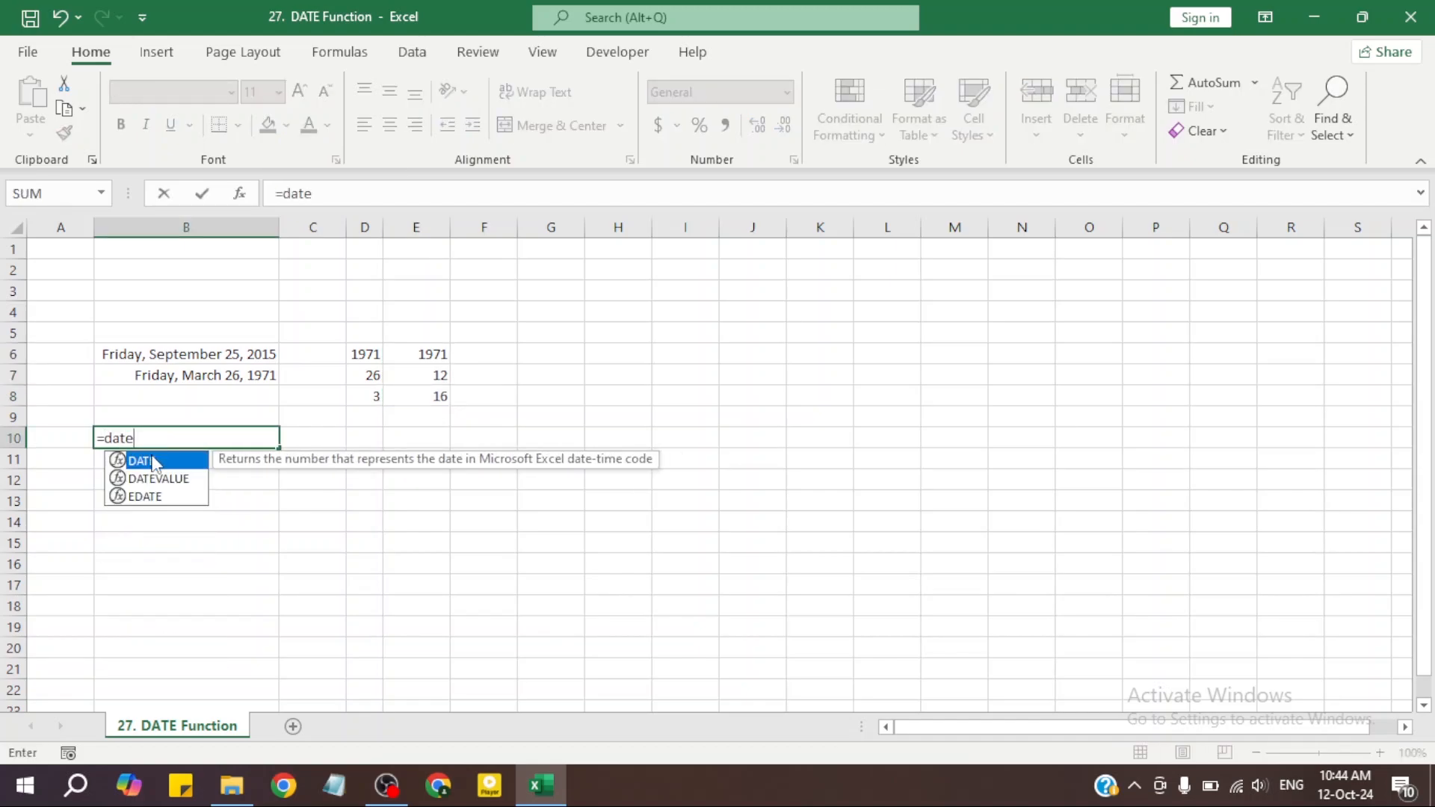
double_click(153, 460)
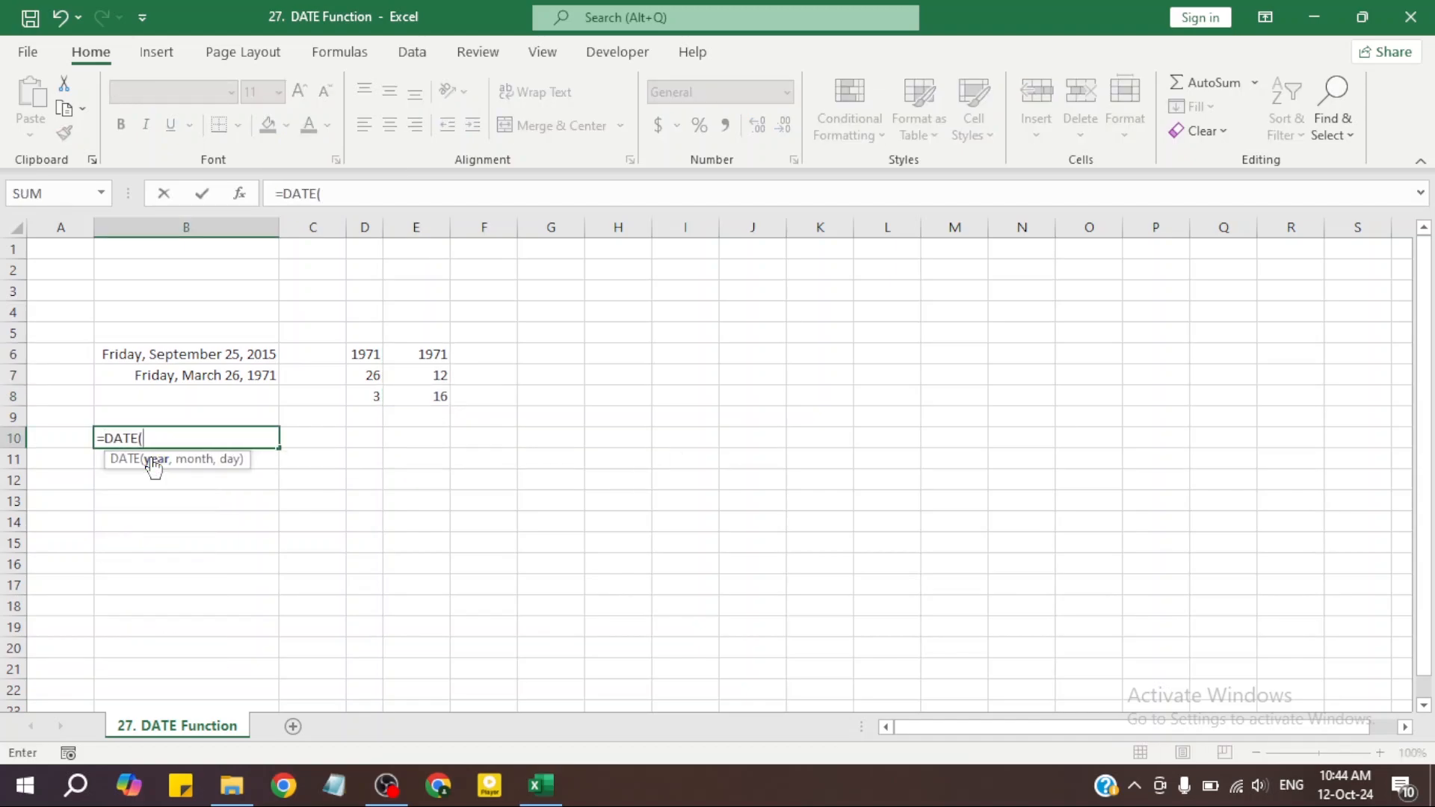
left_click(436, 354)
type(",")
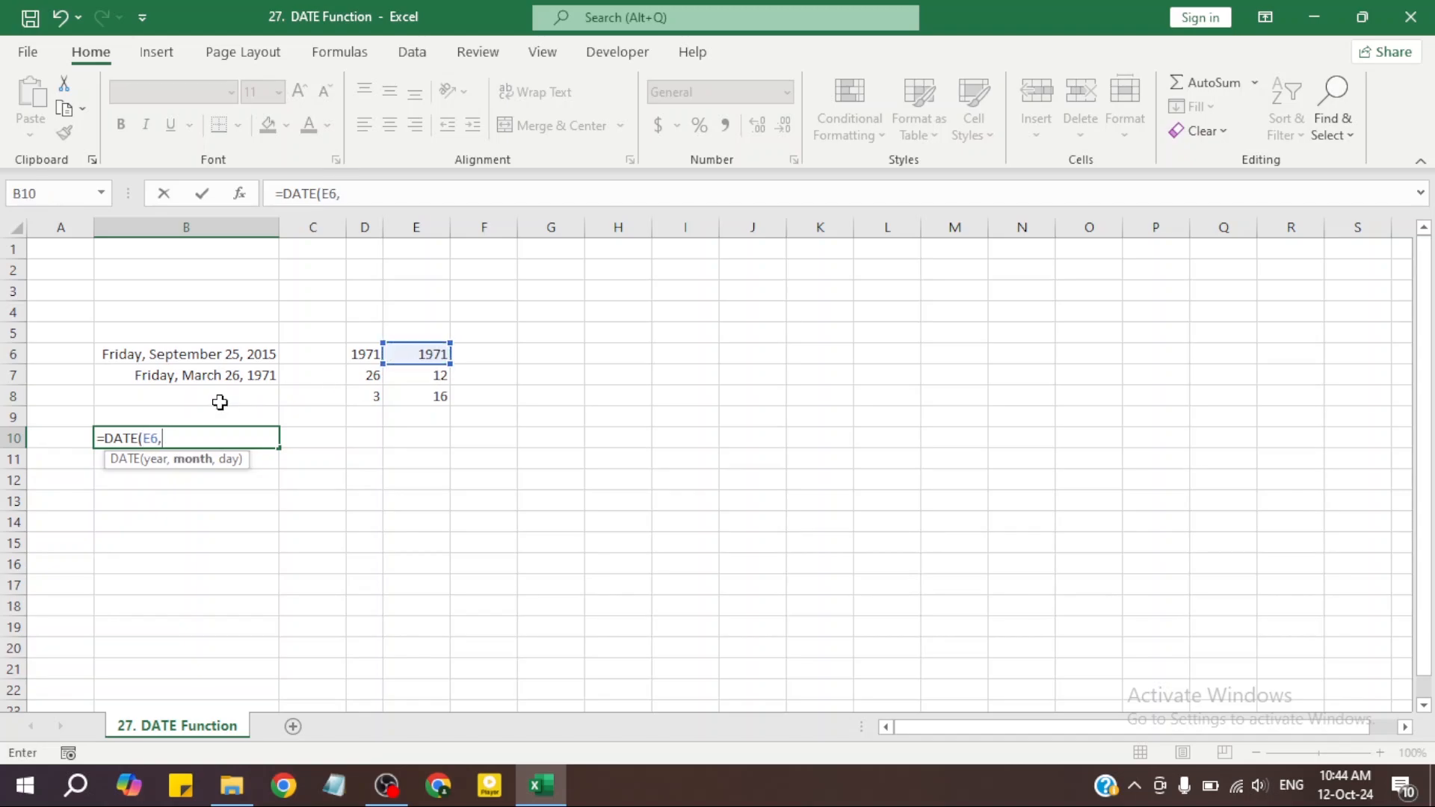
left_click(434, 376)
type(",")
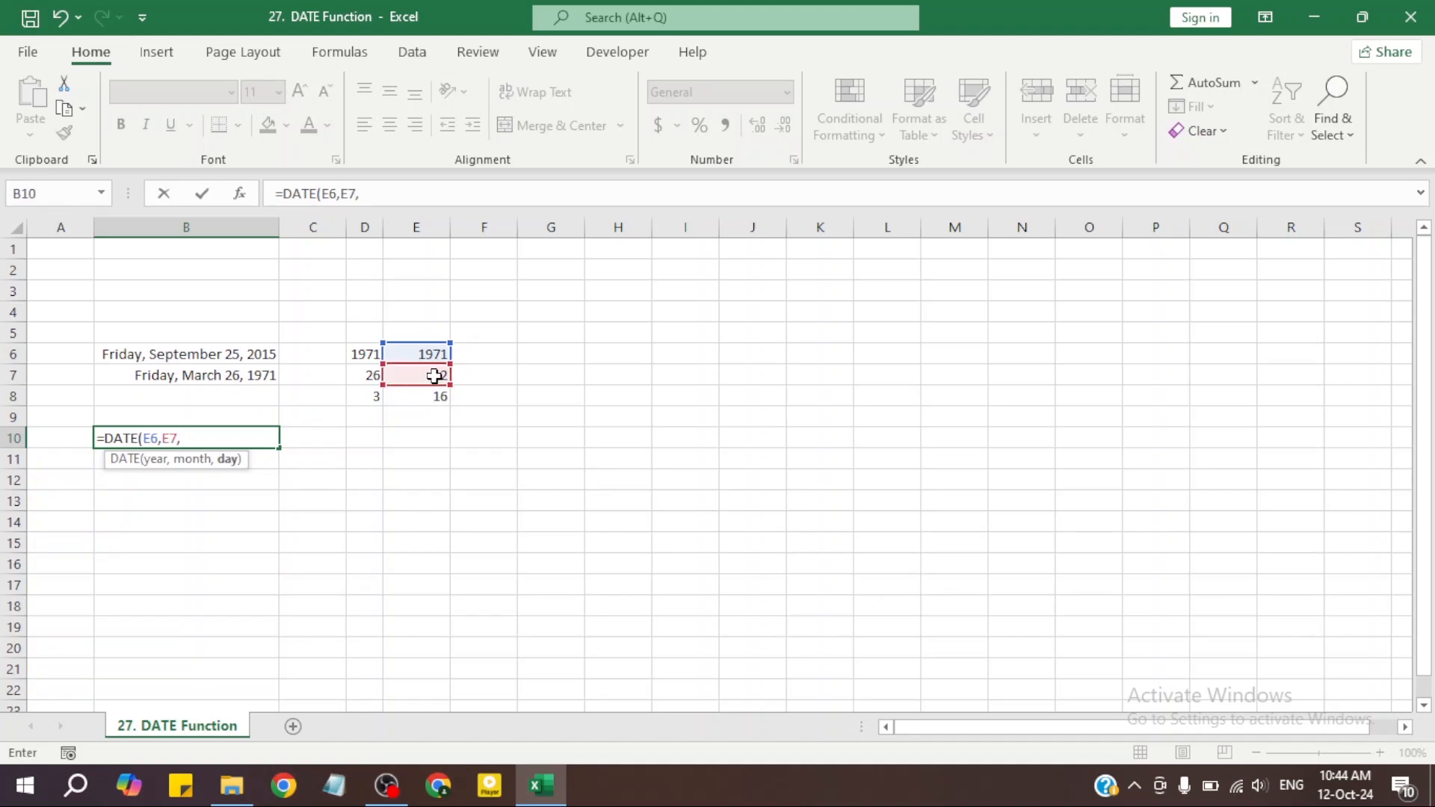
left_click(426, 399)
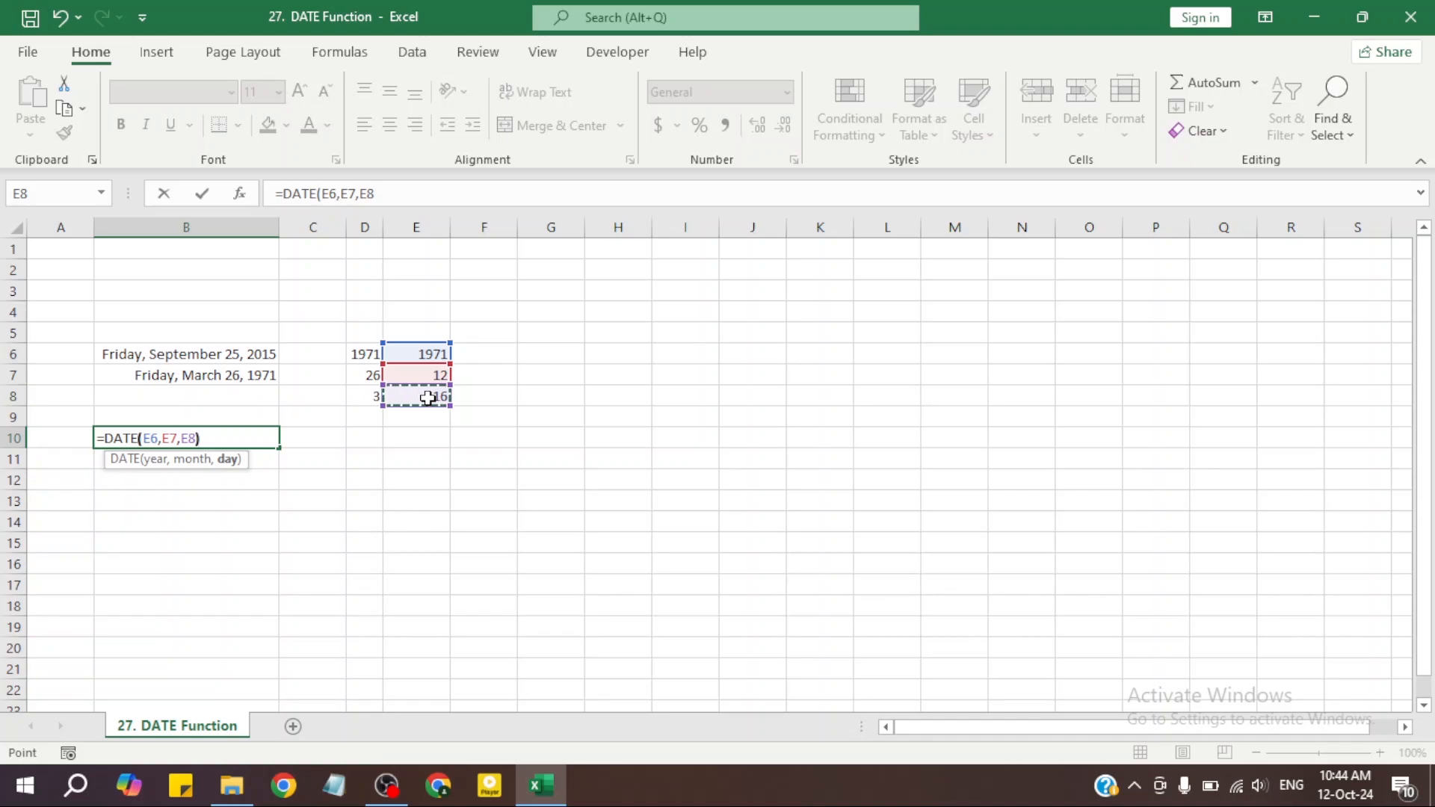
type(")")
key("Return")
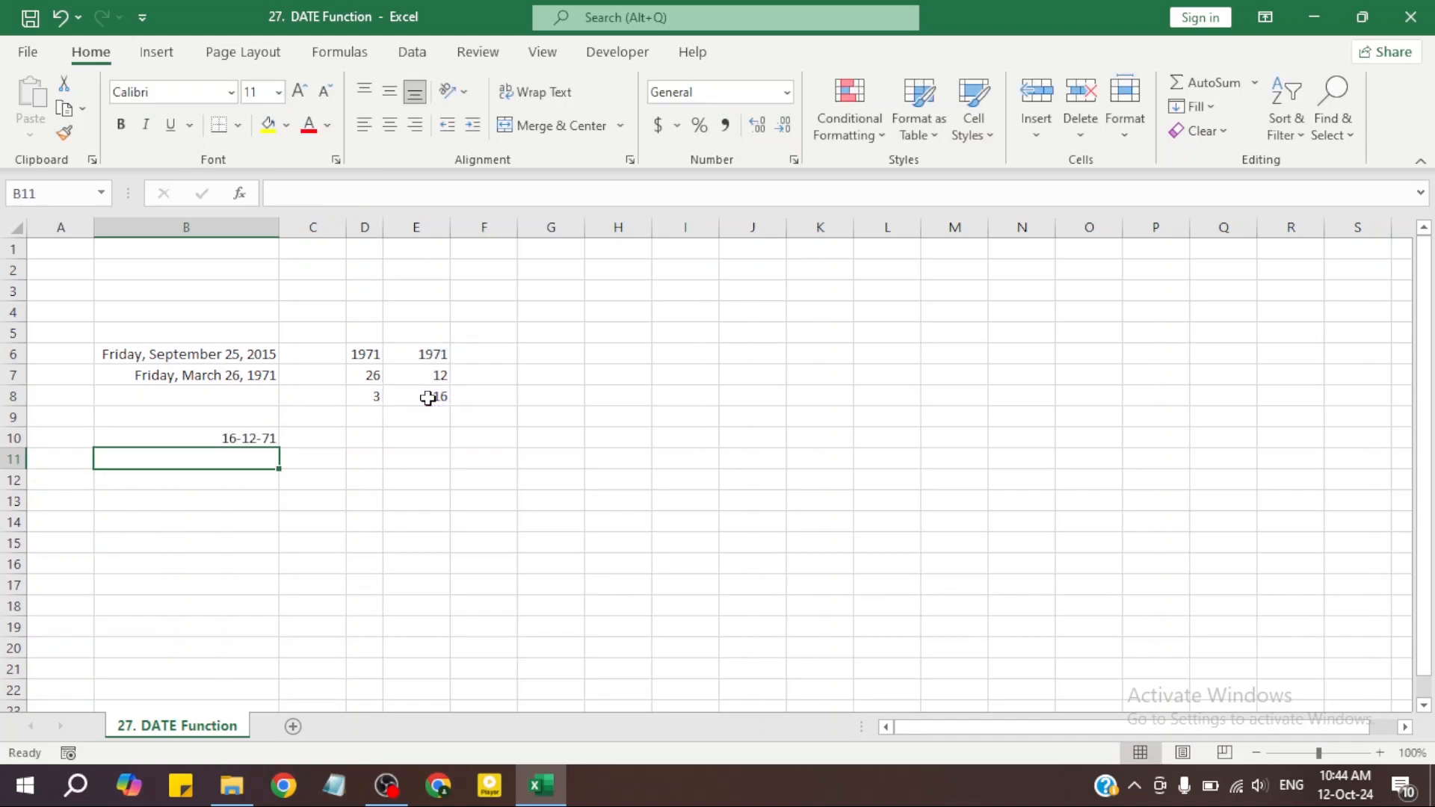
Apply the Long Date number format to the date in cell B10.
left_click(255, 434)
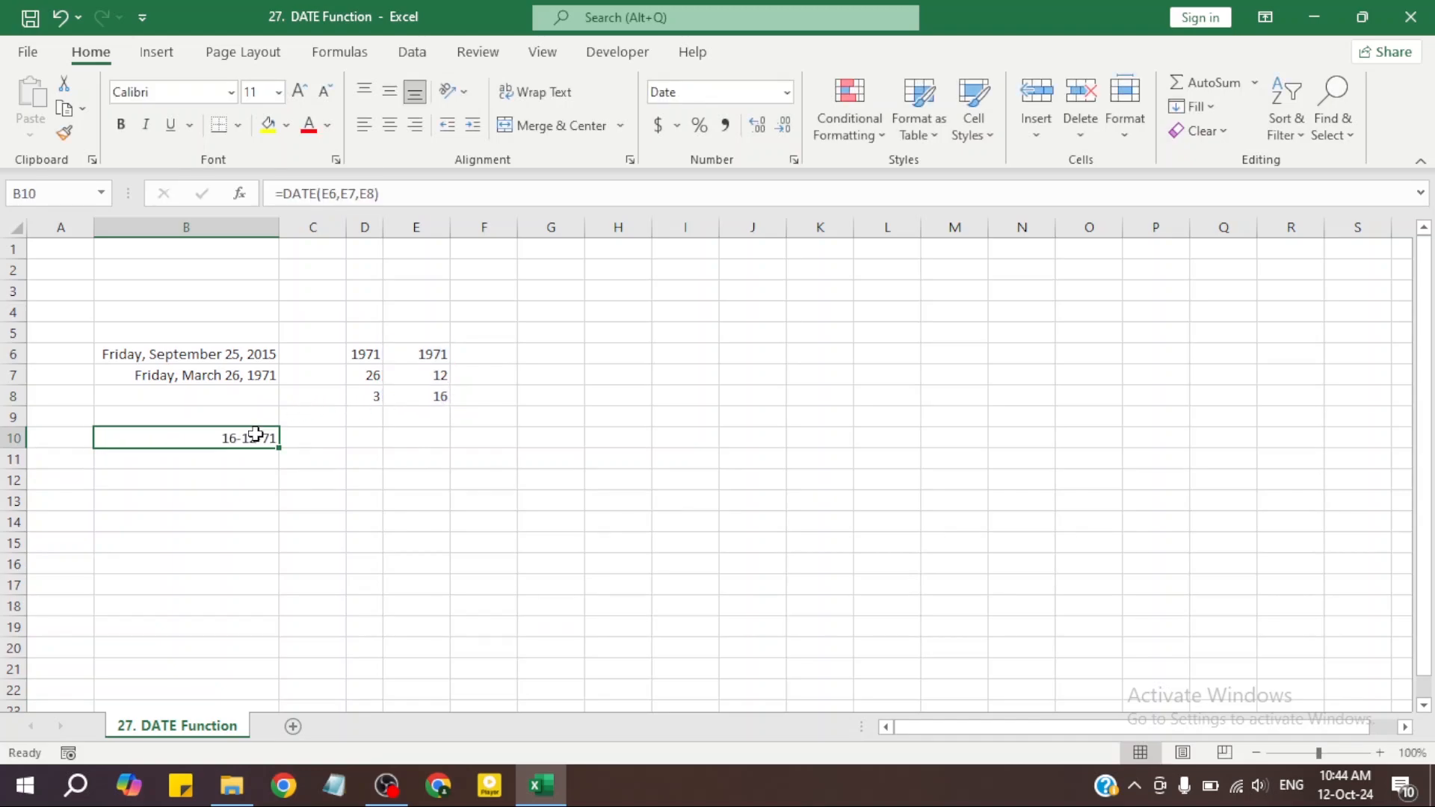
left_click(788, 92)
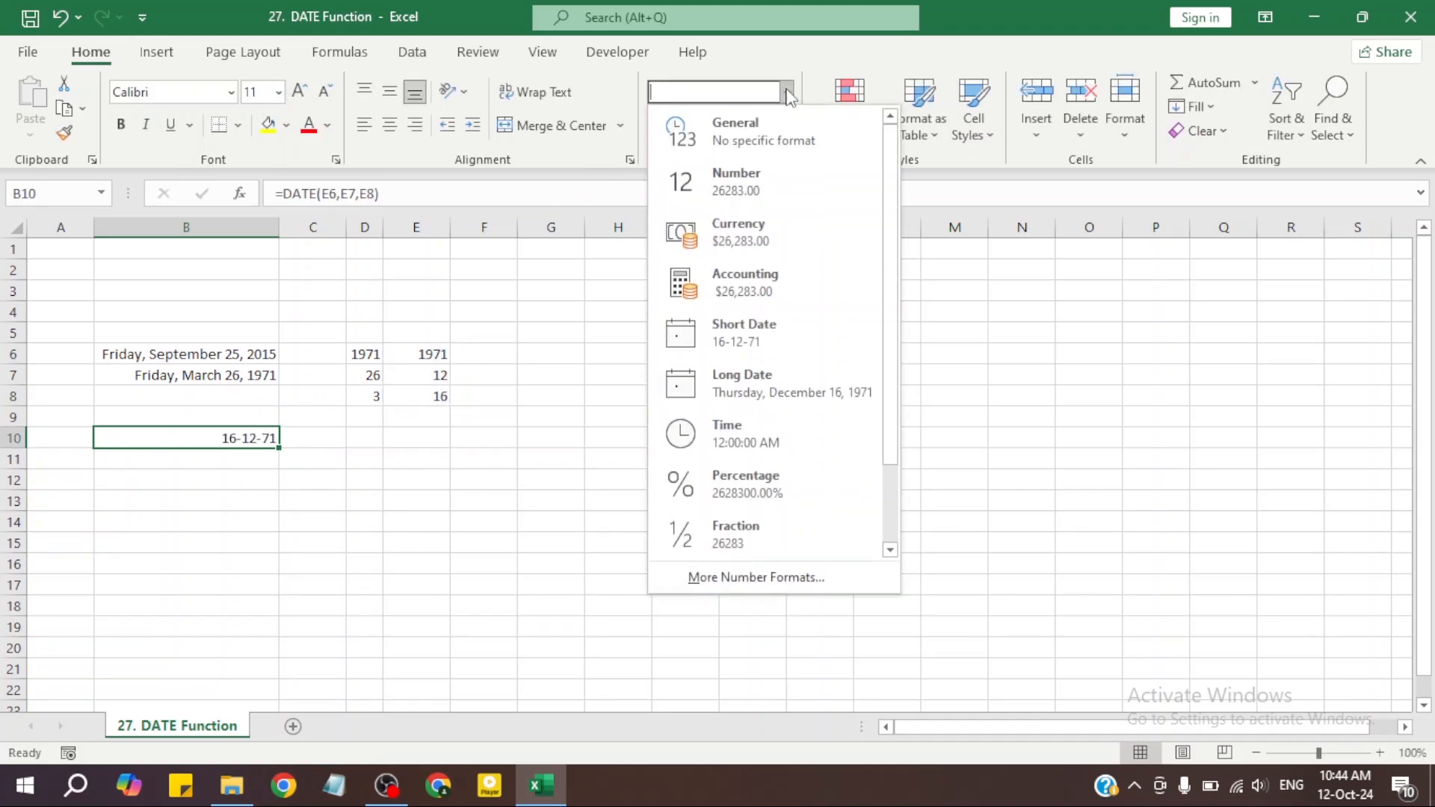
left_click(738, 375)
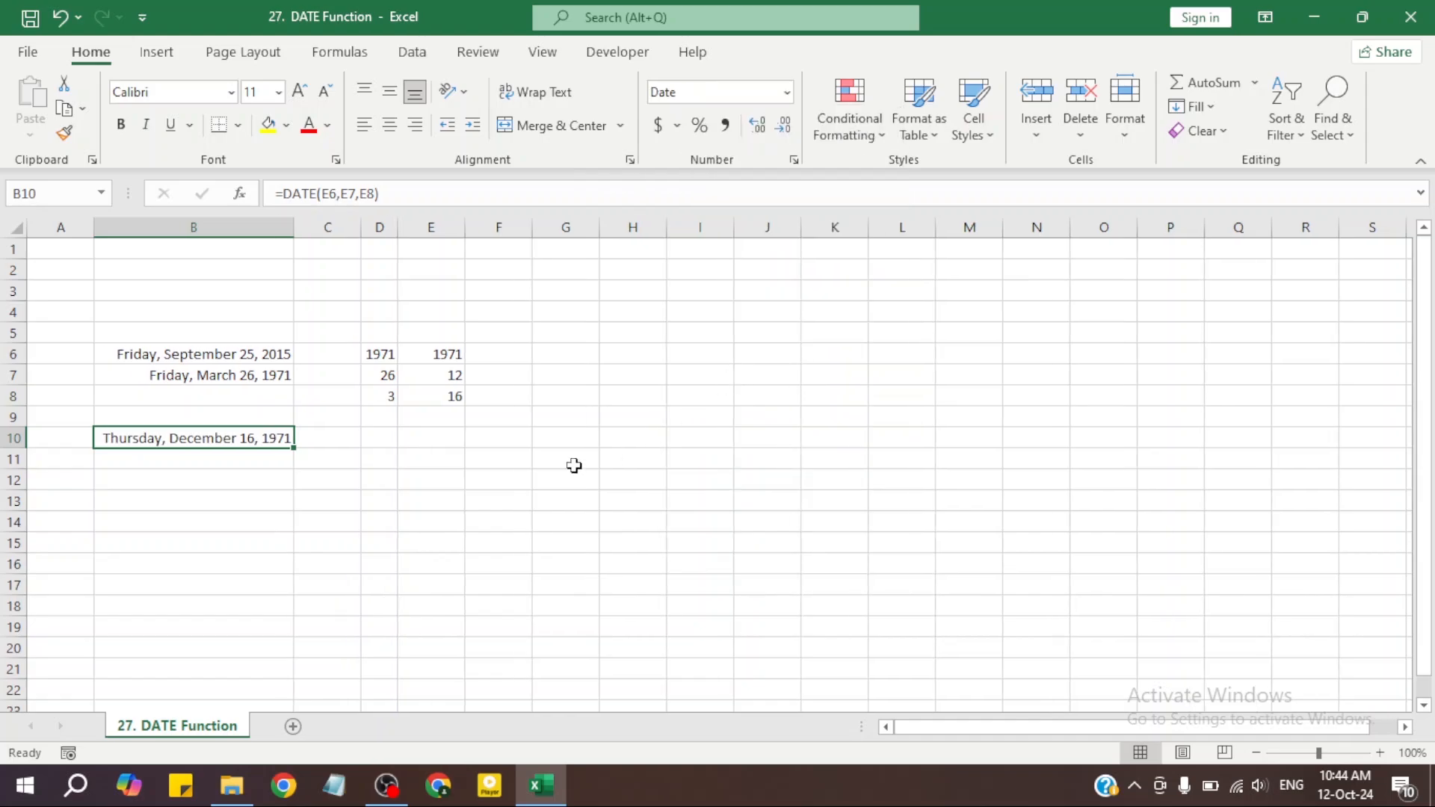
left_click(253, 458)
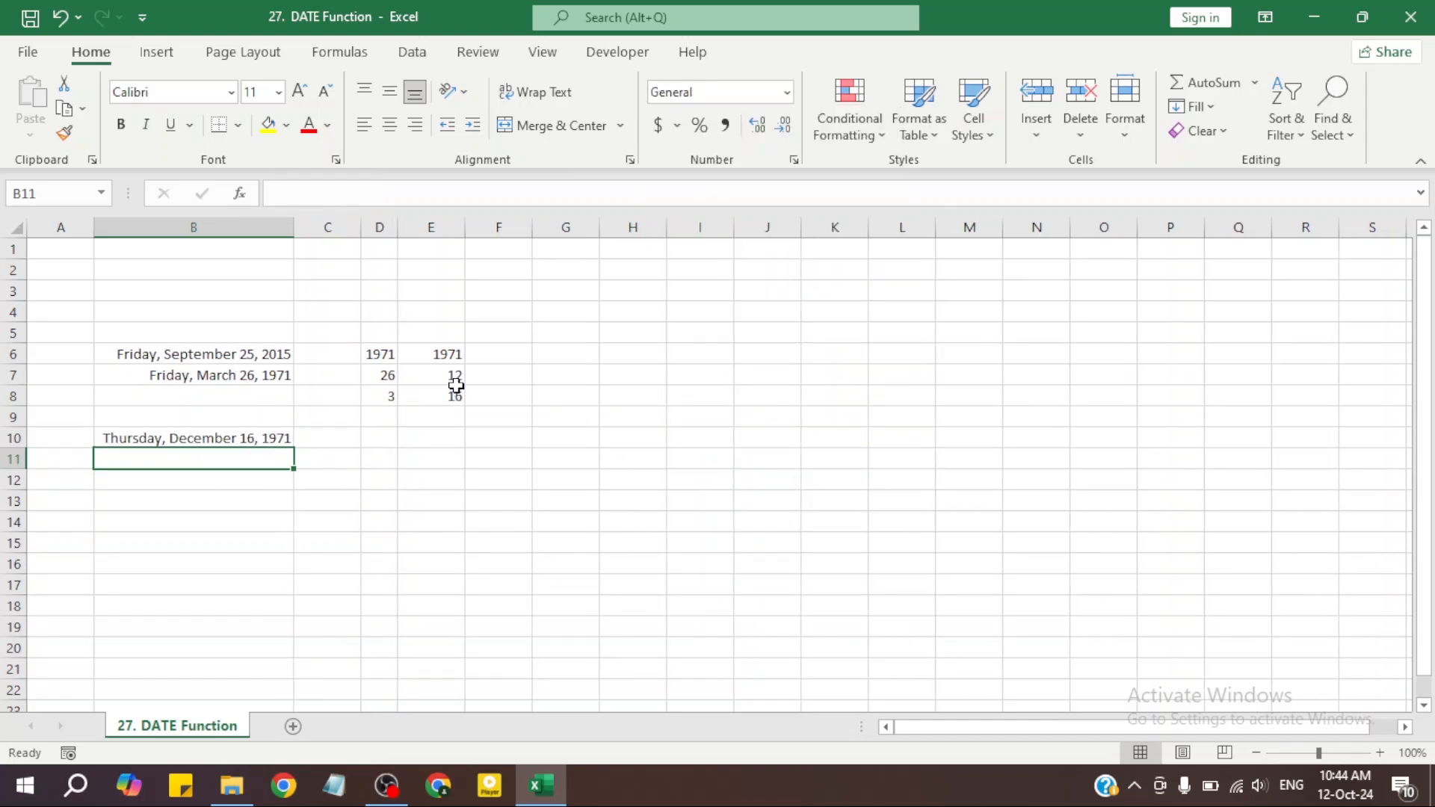
Set the year in cell E6 to 2024.
left_click(444, 354)
left_click(449, 384)
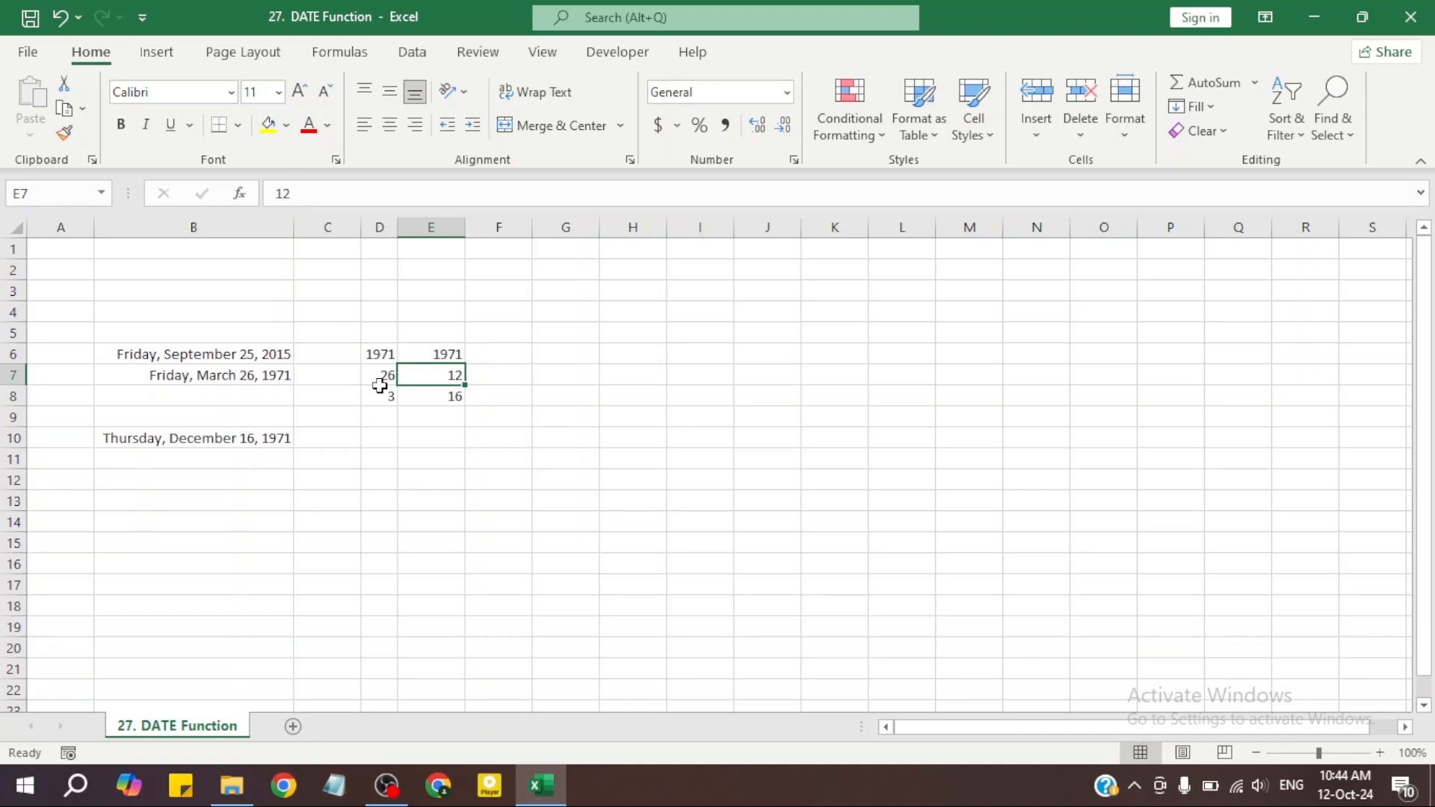
left_click(431, 353)
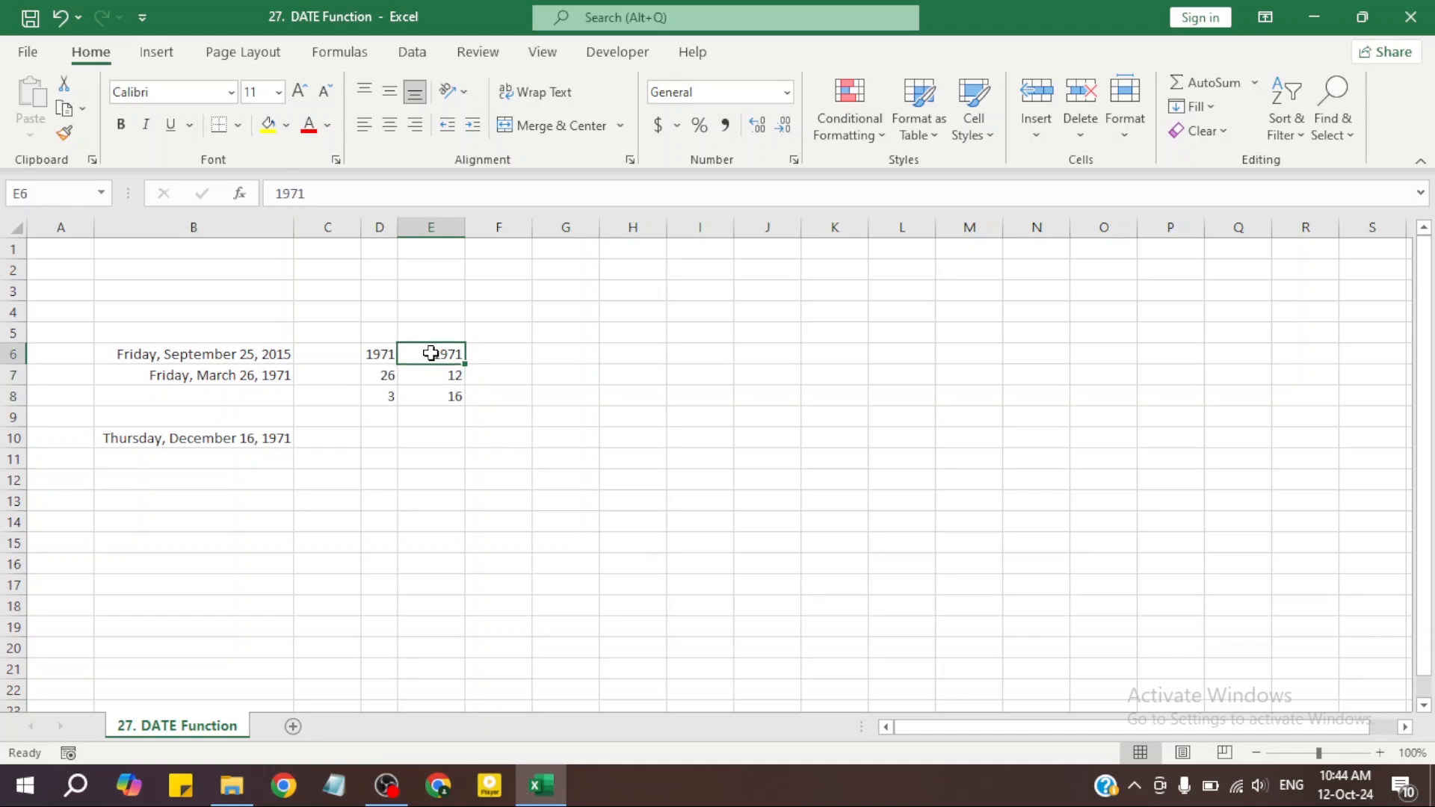
type("2024")
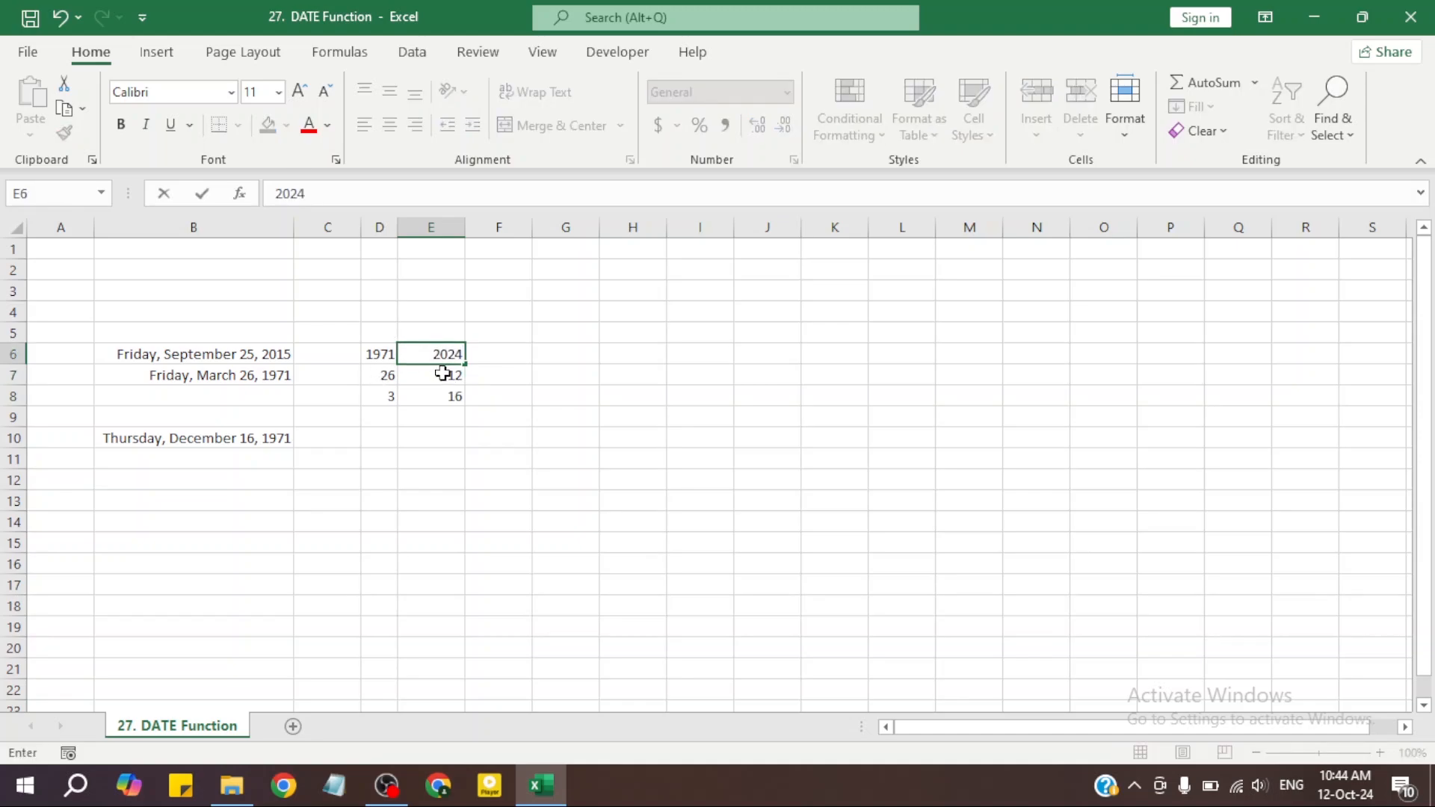
Set the month in cell E7 to 08 and the day in cell E8 to 05.
left_click(443, 373)
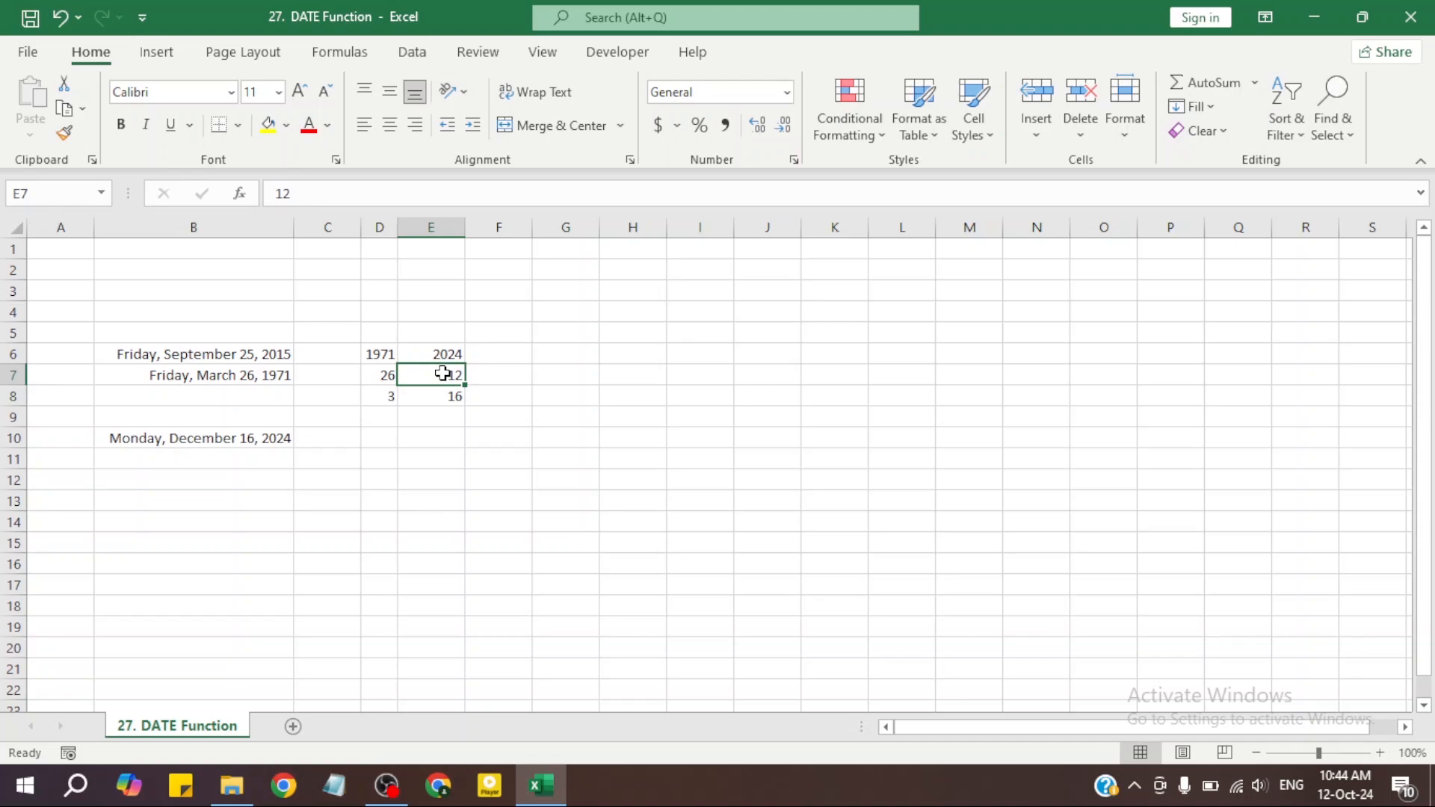
type("08")
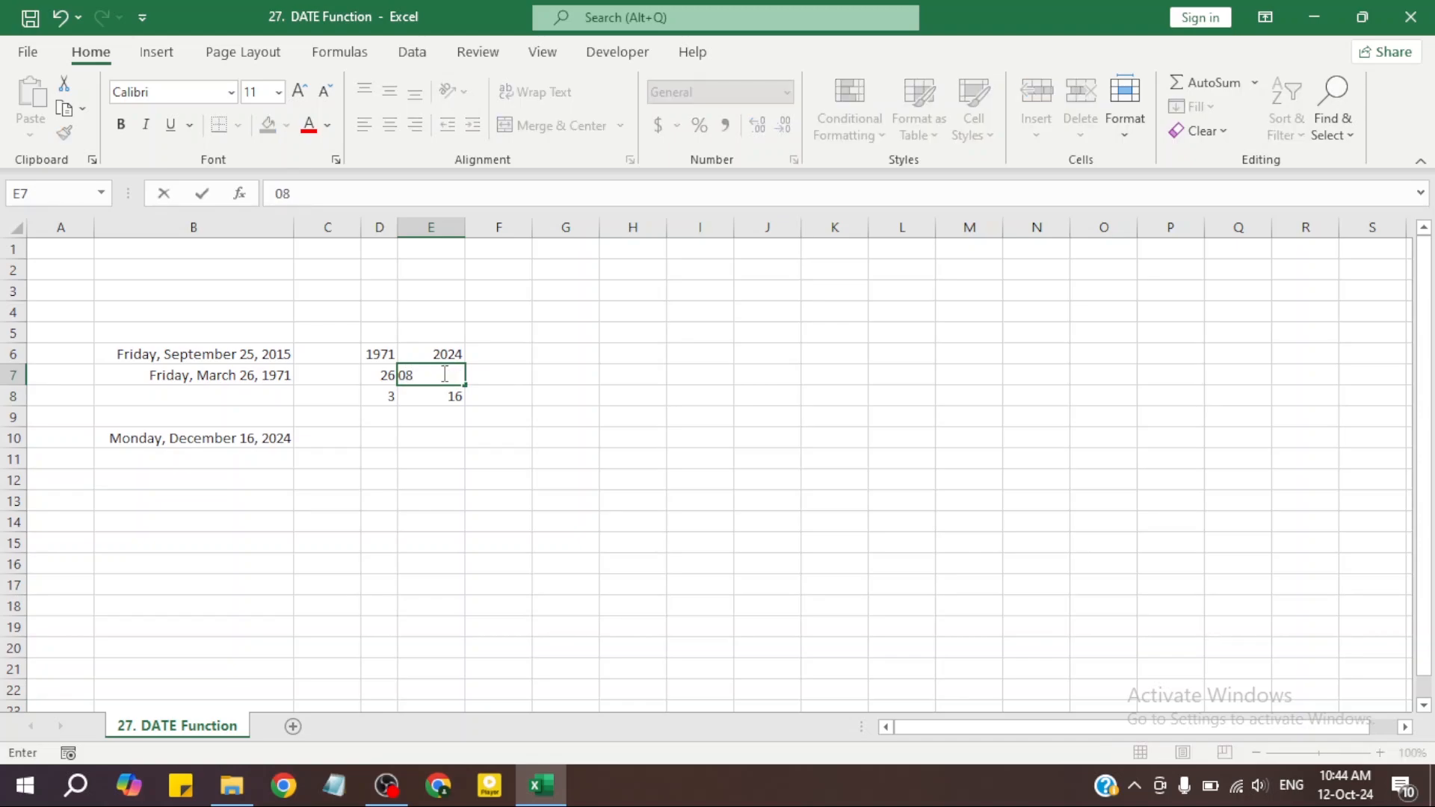
key("Return")
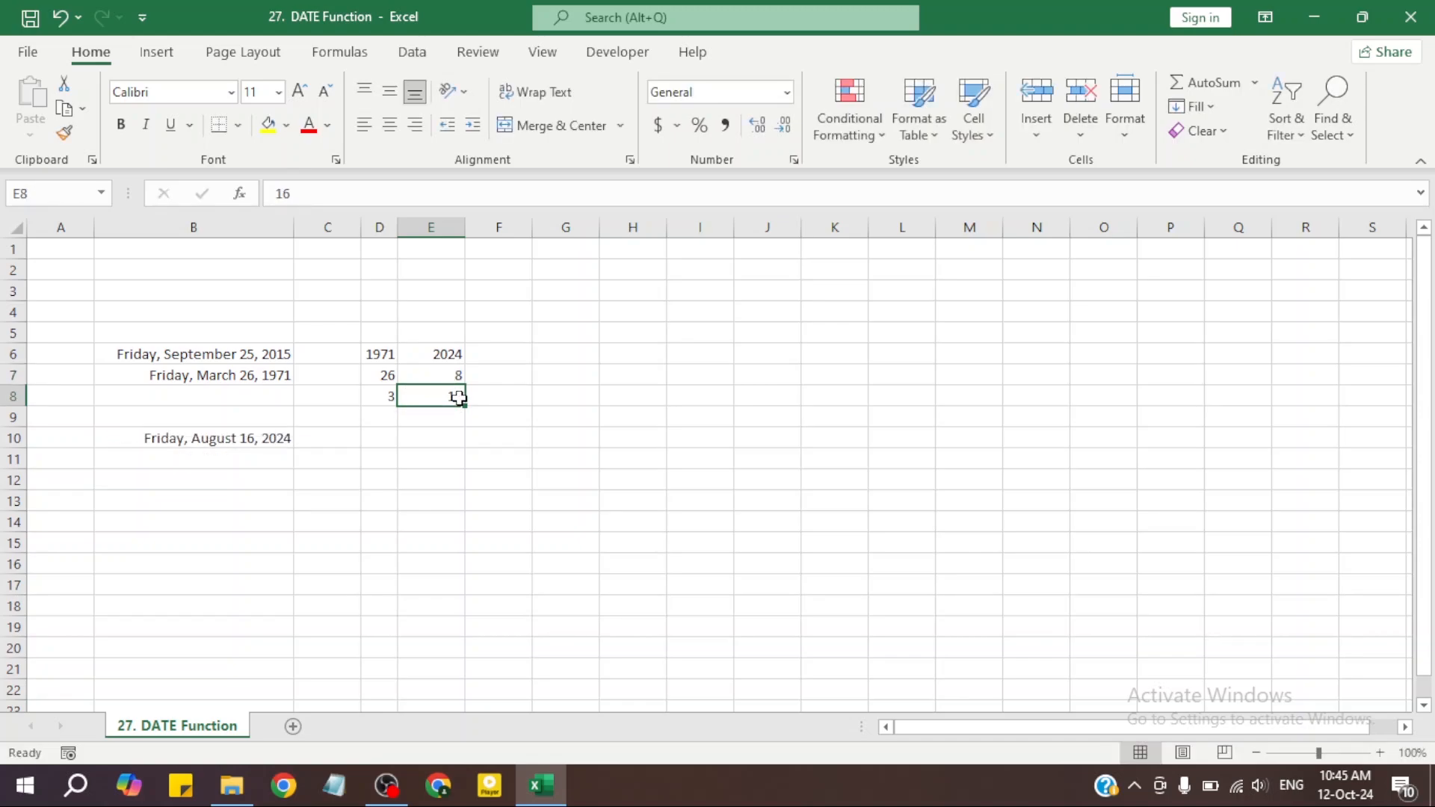
type("0")
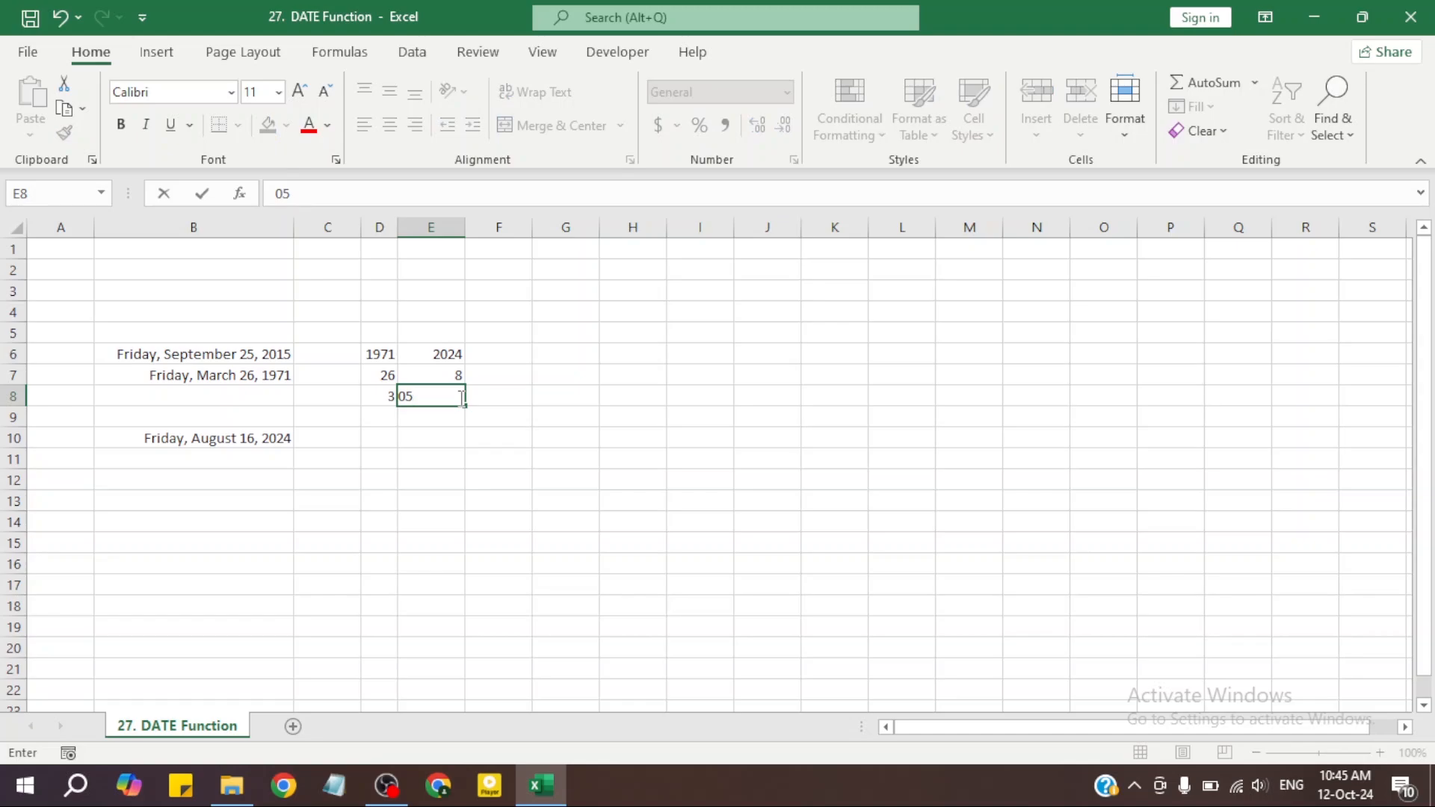
type("5")
key("Return")
Check the DATE formula in cell B10, and select the range B5:F12 covering all the examples.
left_click(459, 443)
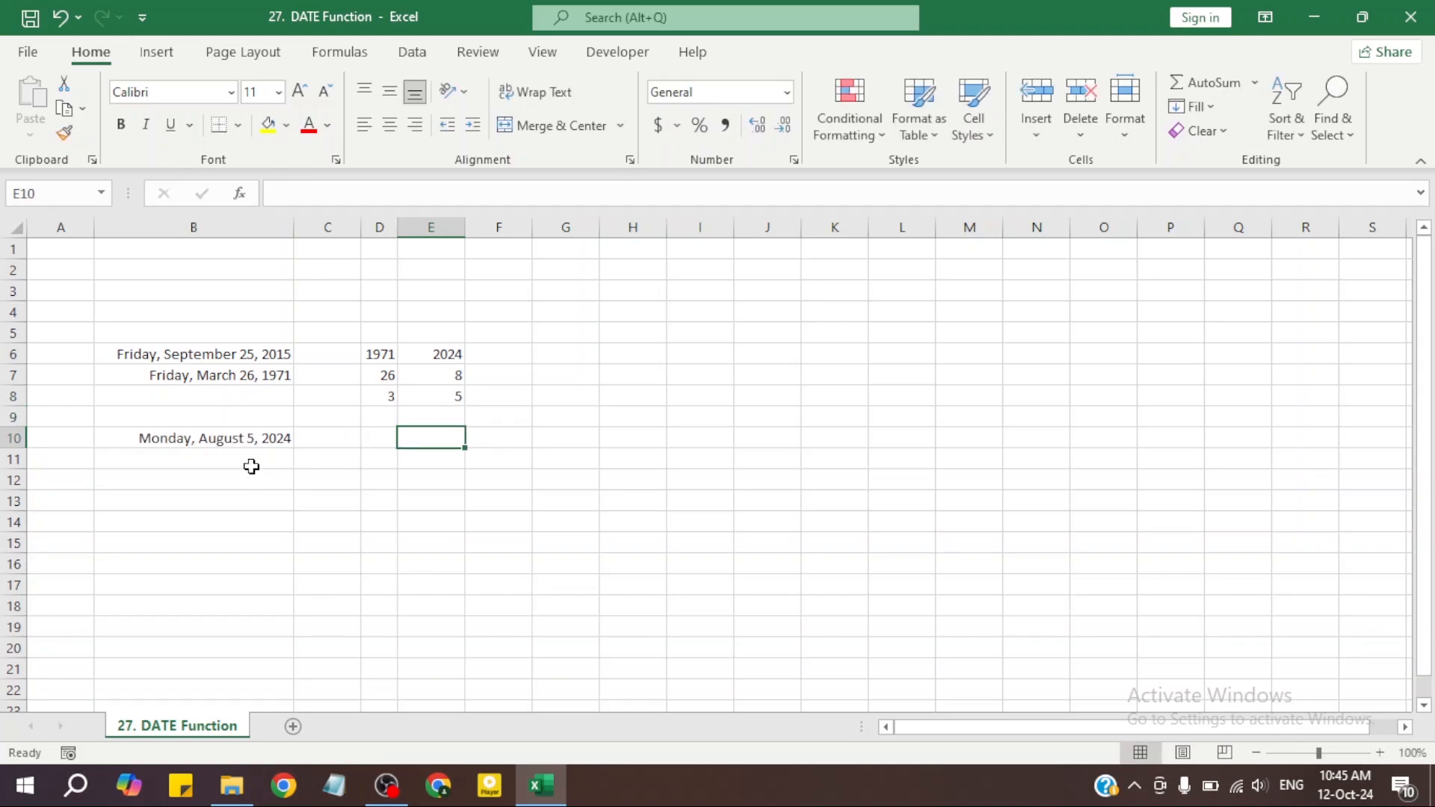
left_click(243, 441)
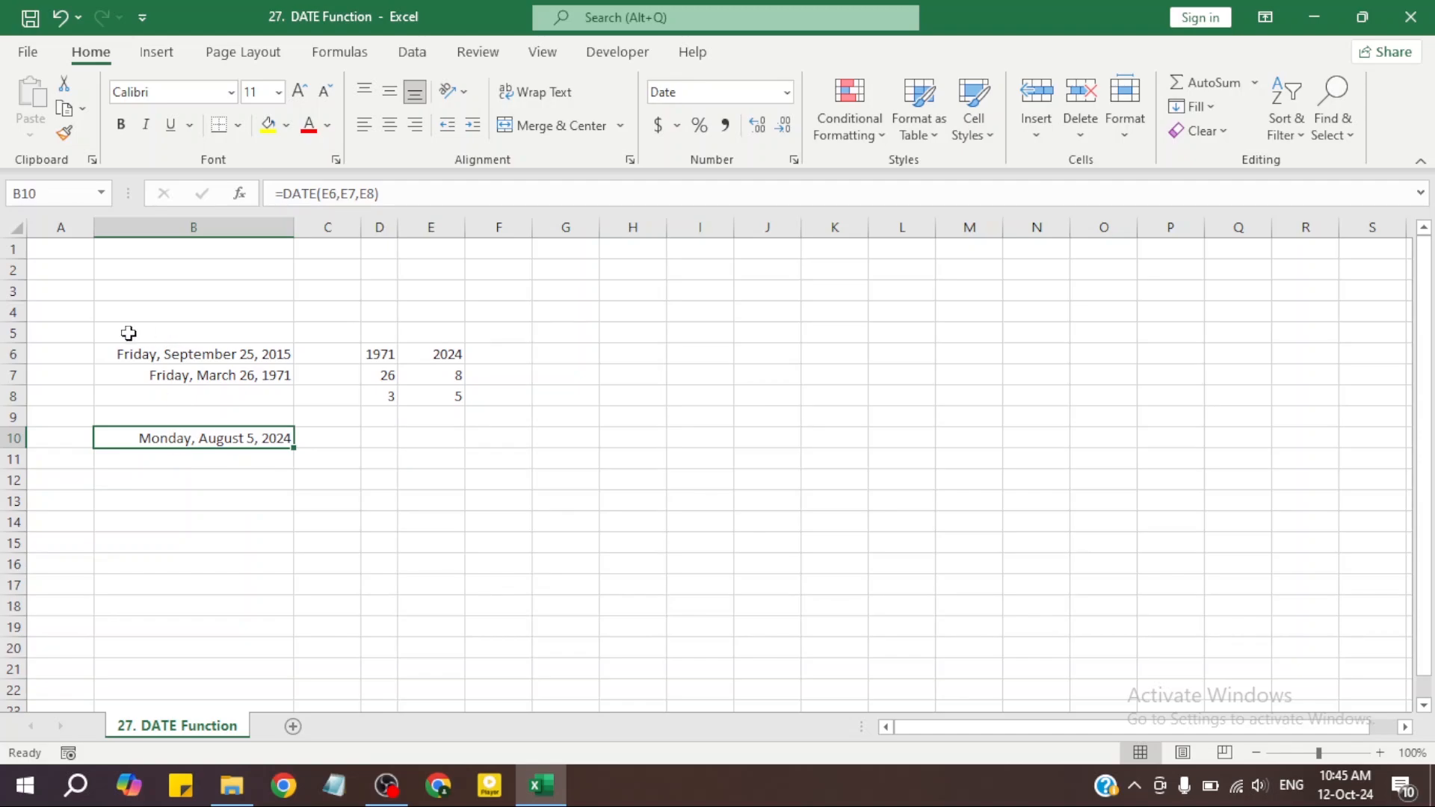
left_click_drag(128, 334, 495, 485)
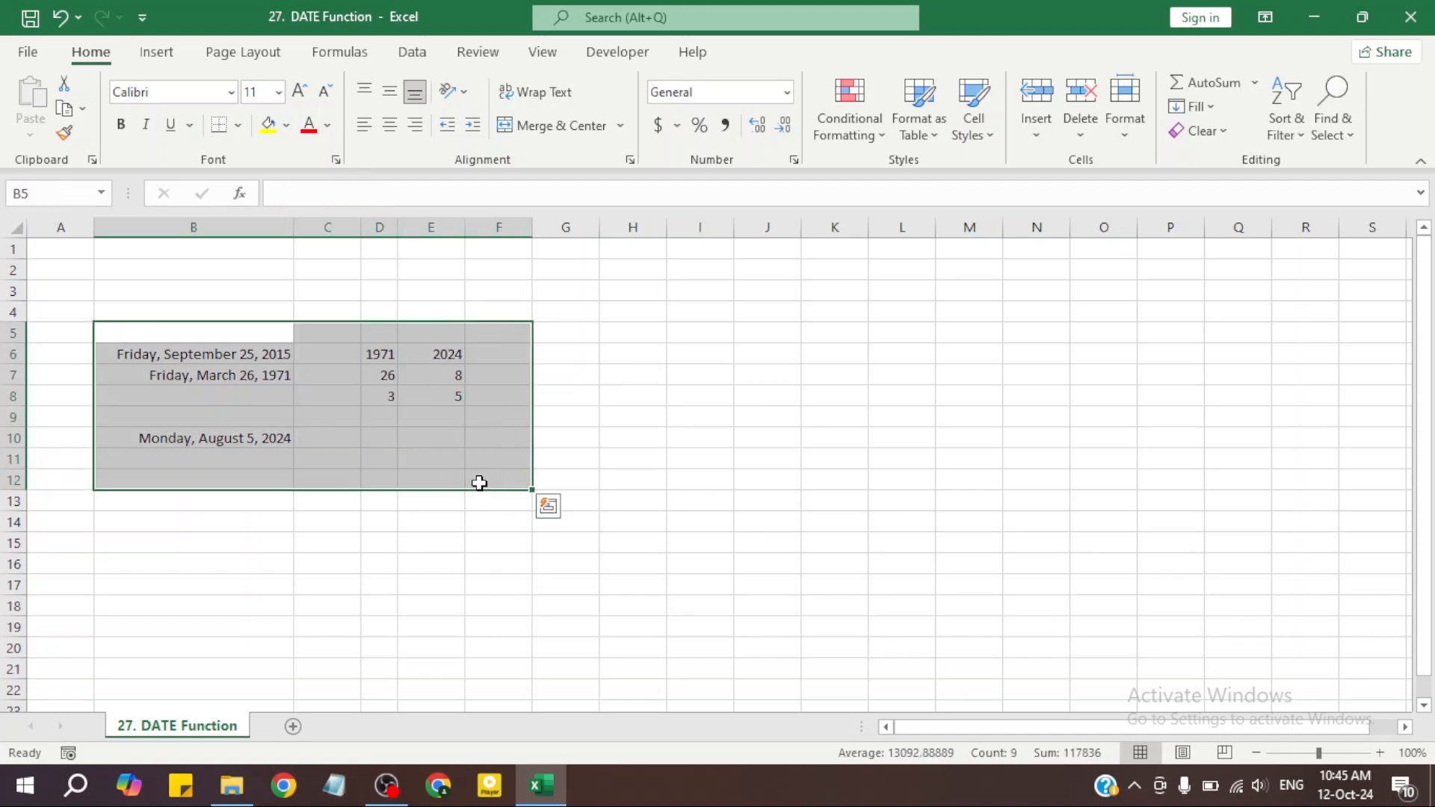